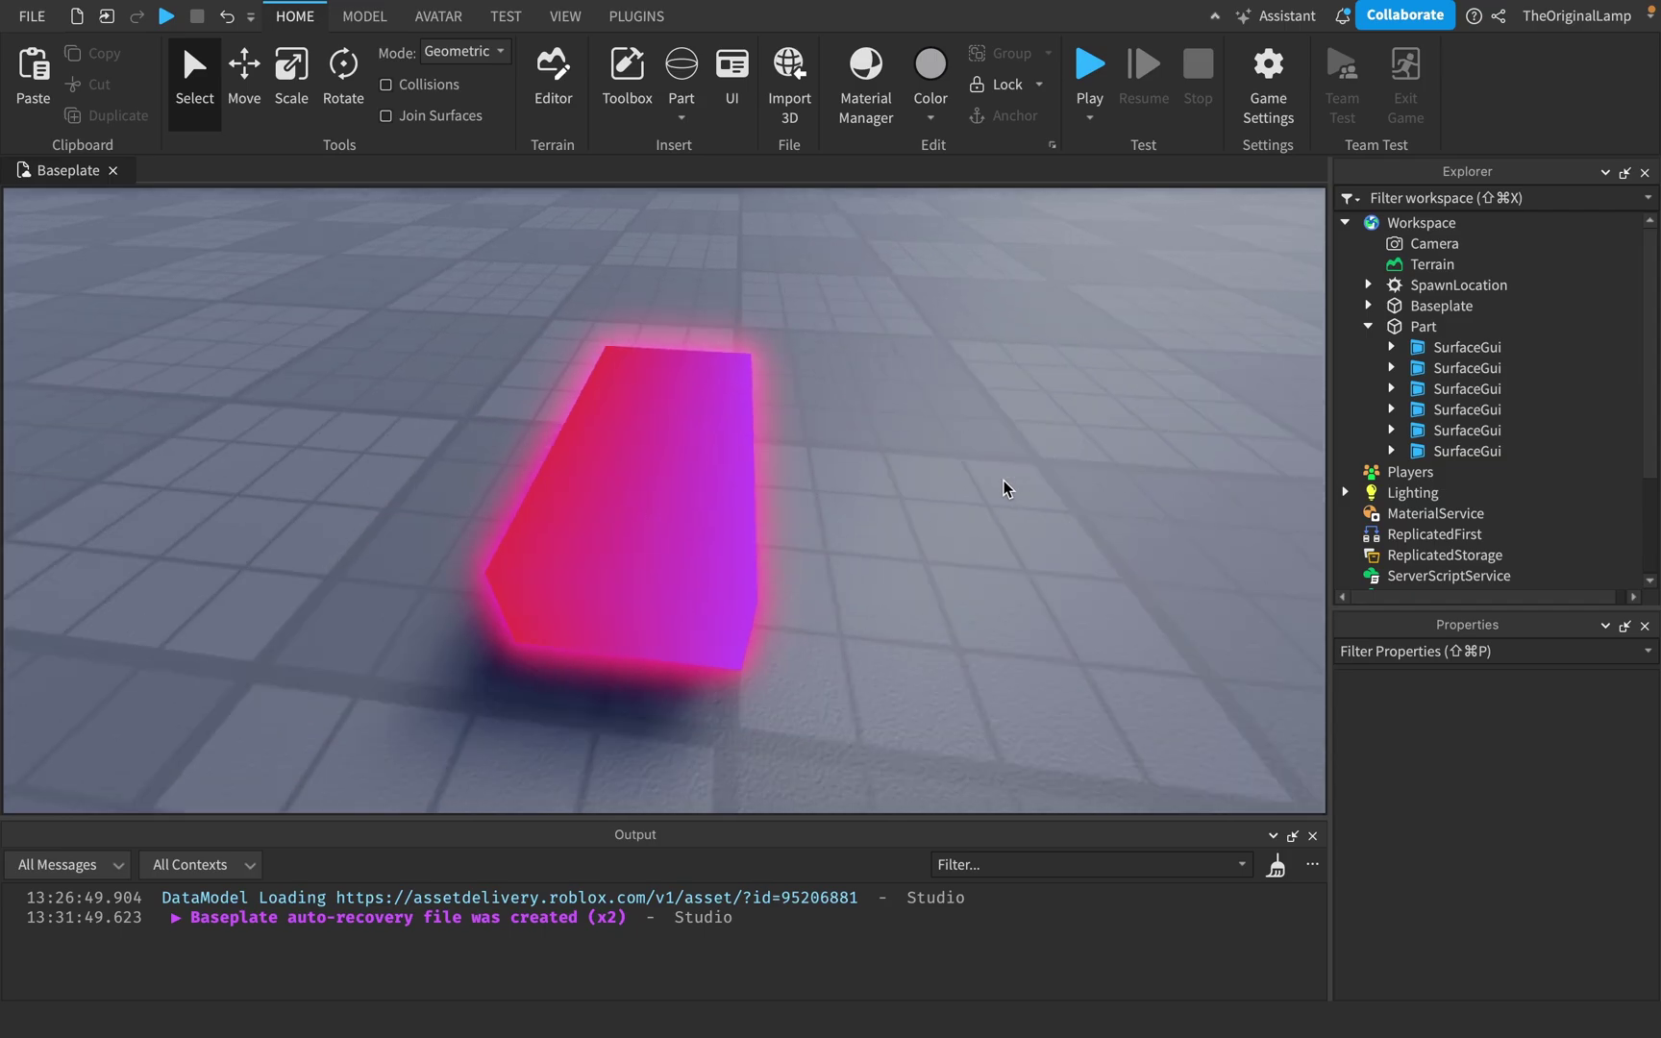
Delete the glowing pink part from the scene.
{"action": "scroll", "coordinate": [693, 523], "scroll_direction": "down", "scroll_amount": 5}
{"action": "scroll", "coordinate": [919, 473], "scroll_direction": "up", "scroll_amount": 4}
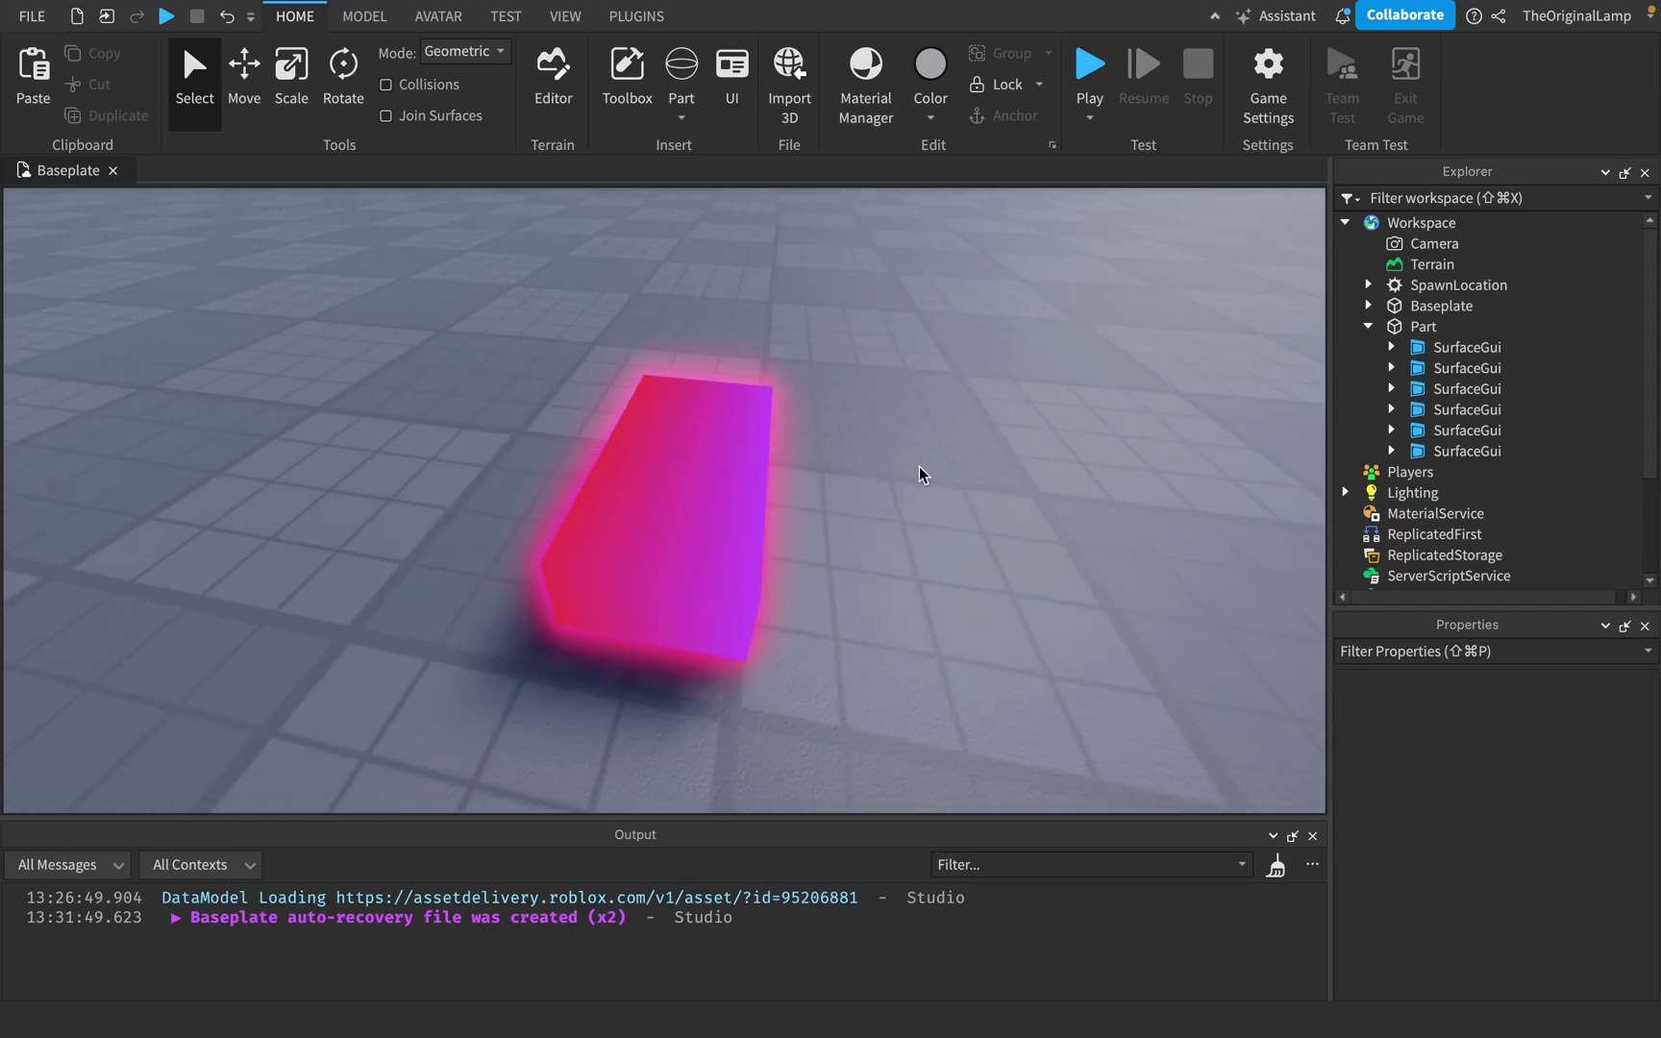
{"action": "scroll", "coordinate": [919, 466], "scroll_direction": "down", "scroll_amount": 5}
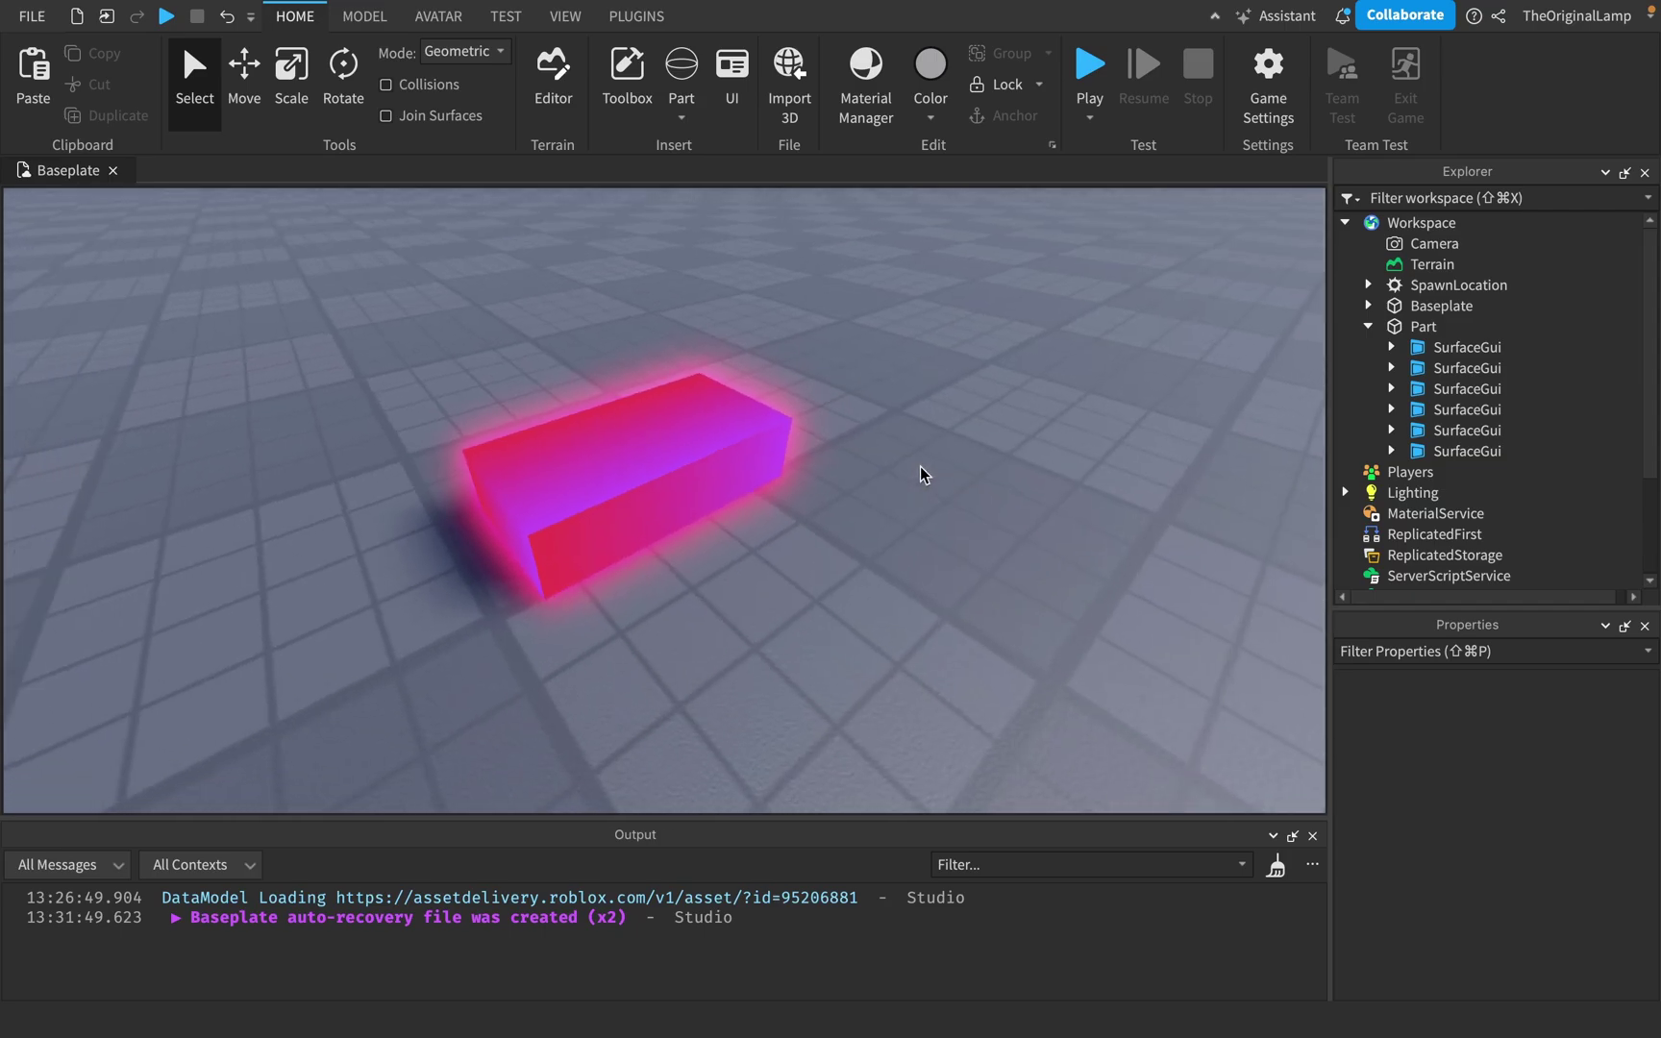
{"action": "scroll", "coordinate": [919, 466], "scroll_direction": "up", "scroll_amount": 8}
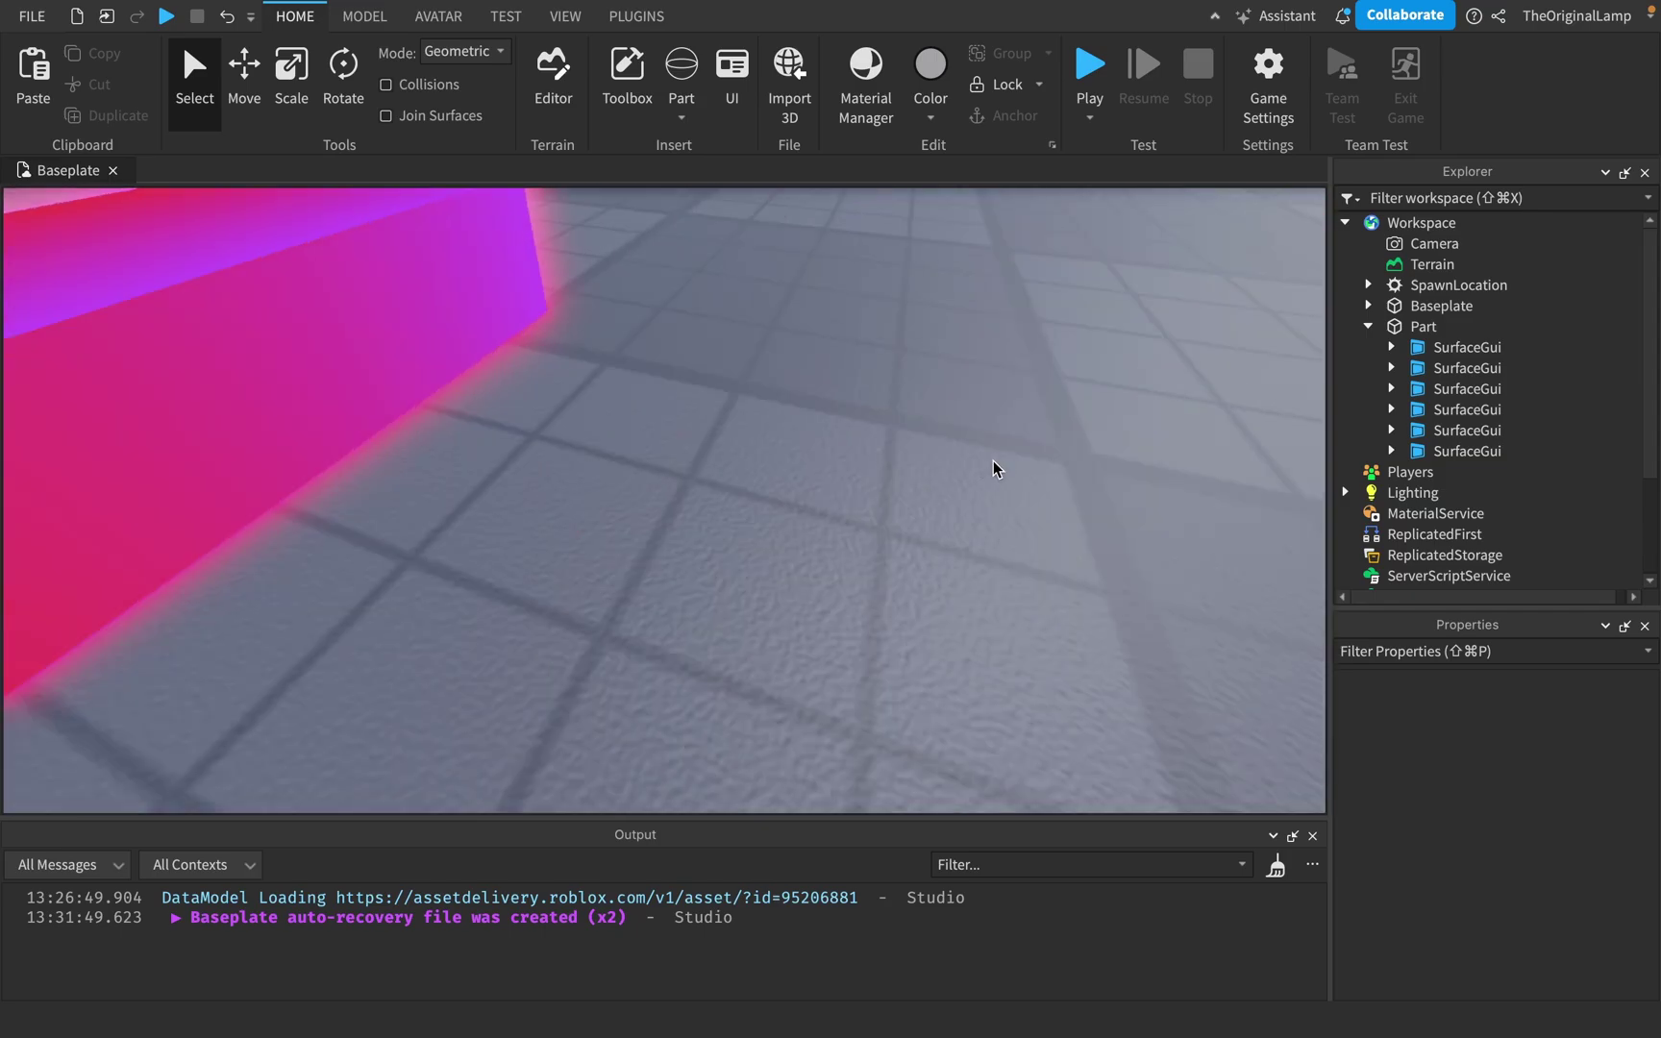
{"action": "scroll", "coordinate": [992, 469], "scroll_direction": "down", "scroll_amount": 6}
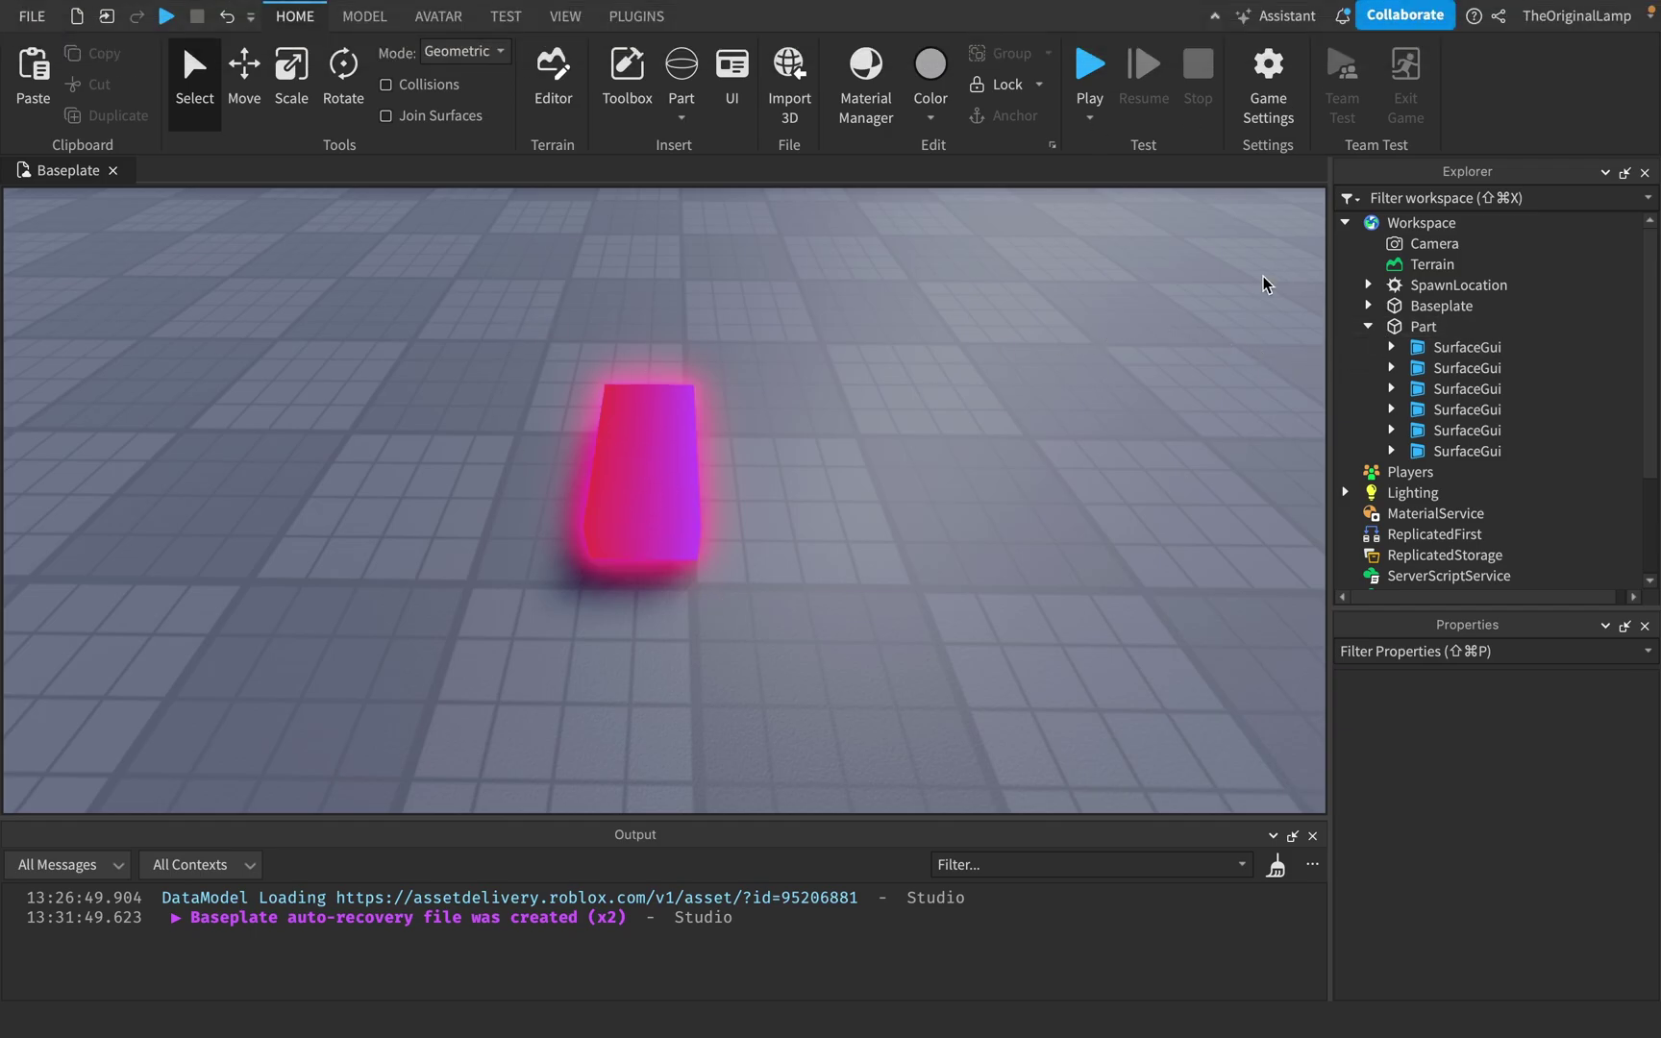
{"action": "left_click", "coordinate": [1423, 326]}
{"action": "key", "text": "Delete"}
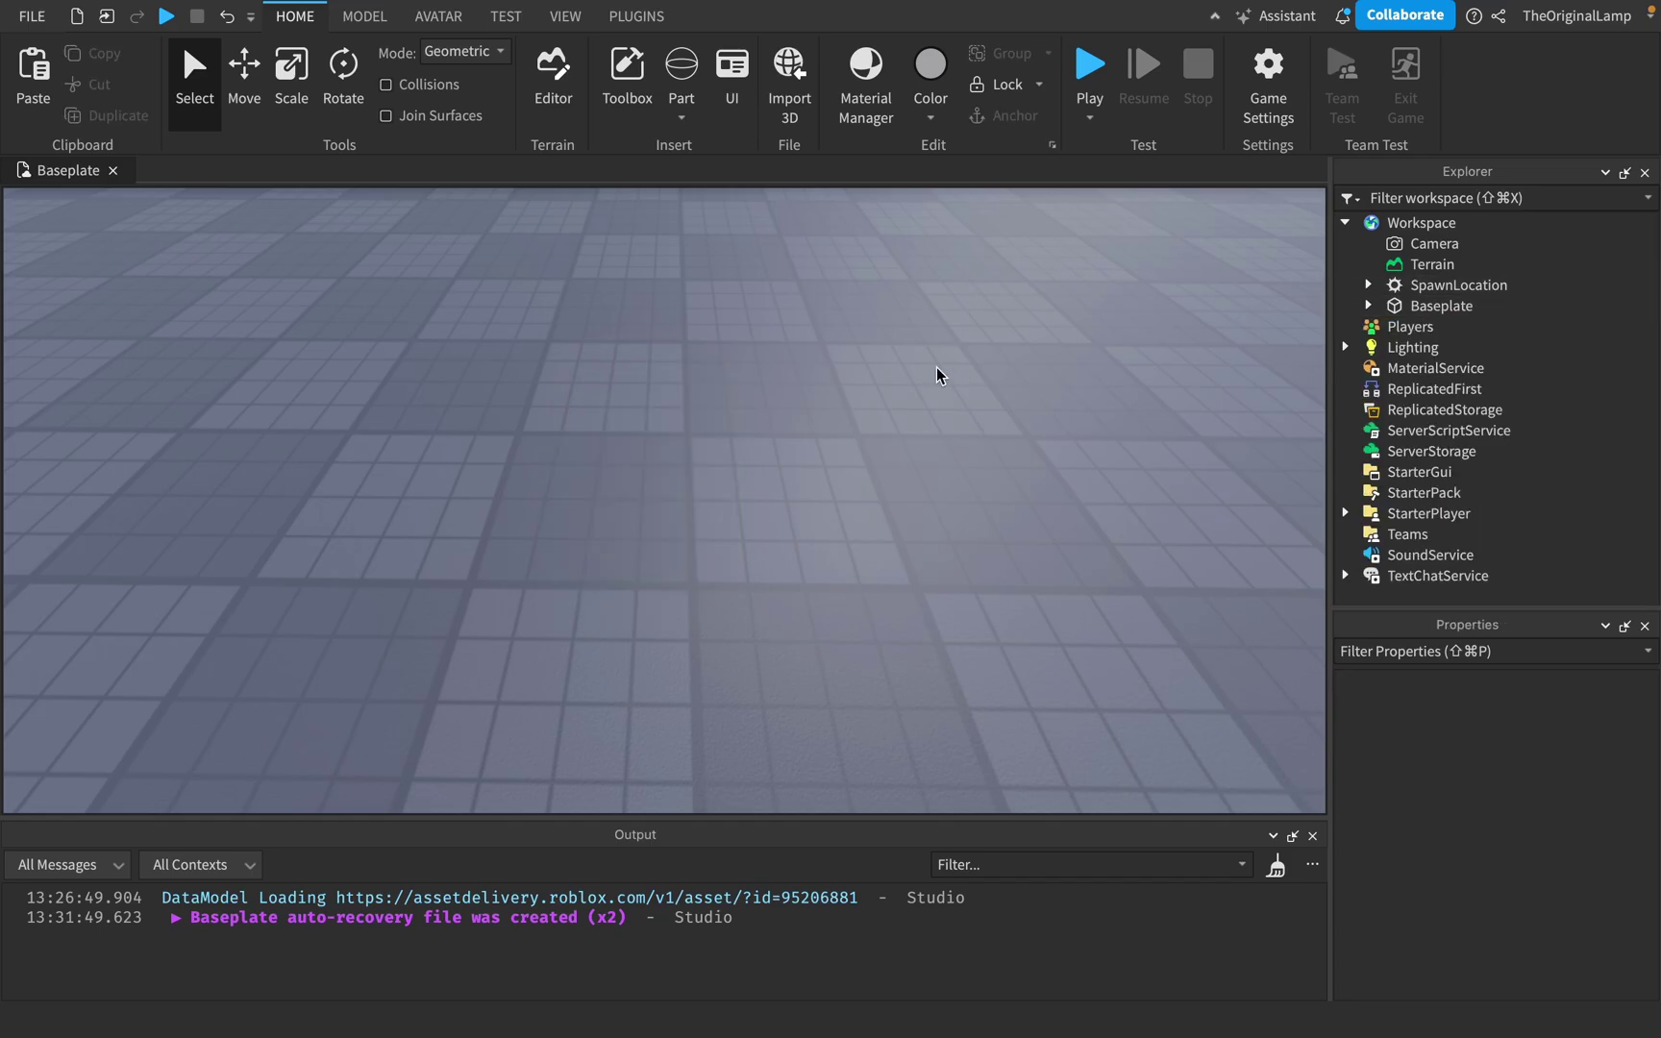
{"action": "right_click_drag", "start_coordinate": [935, 367], "coordinate": [938, 375]}
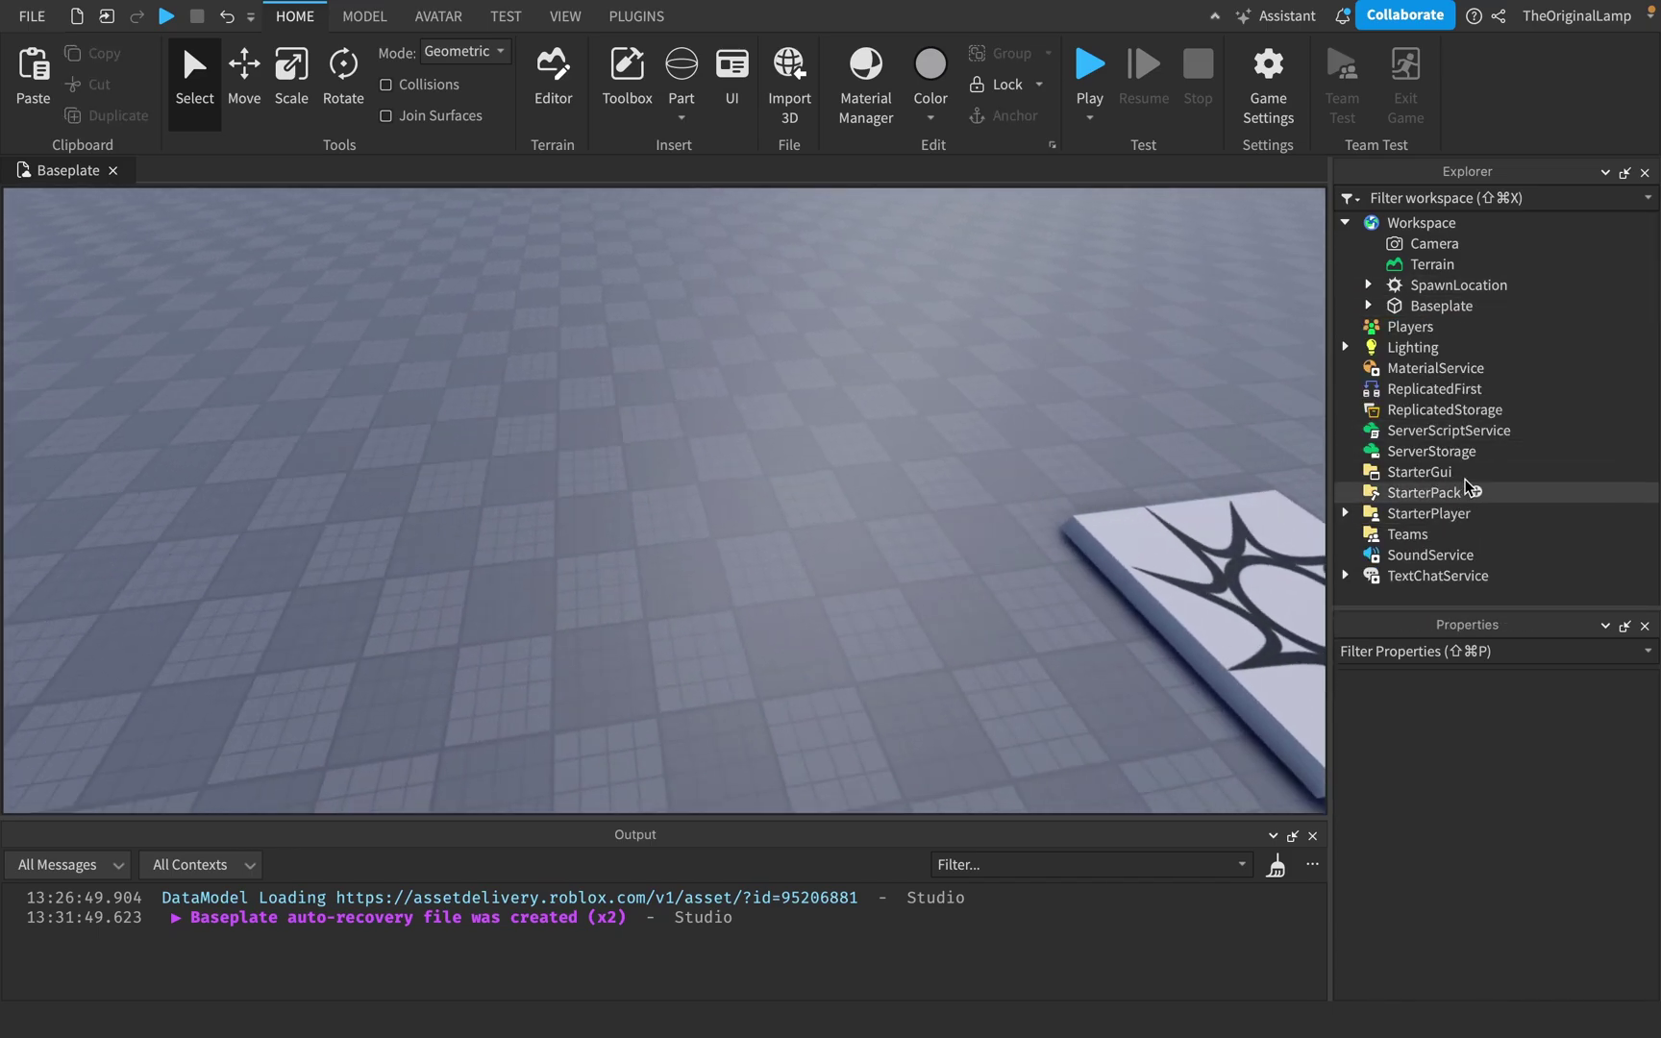
Insert a ScreenGui under StarterGui with a Frame inside it.
{"action": "left_click", "coordinate": [1467, 471]}
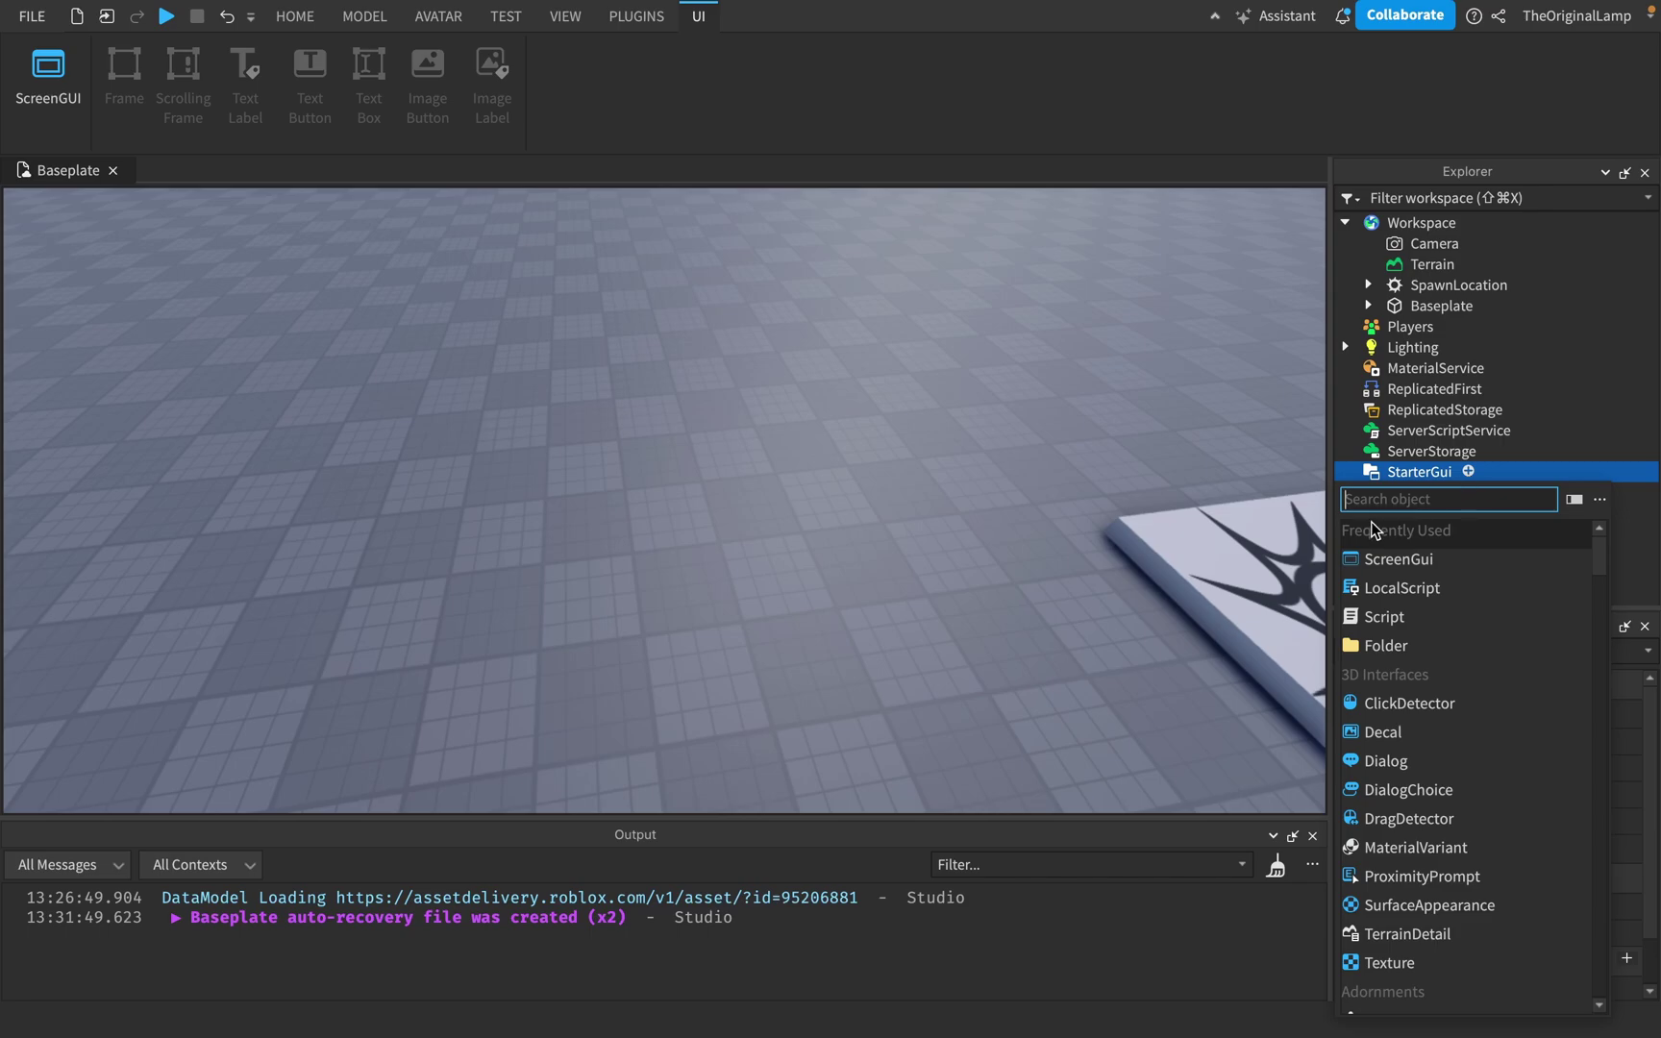
{"action": "right_click_drag", "start_coordinate": [1042, 383], "coordinate": [1046, 375]}
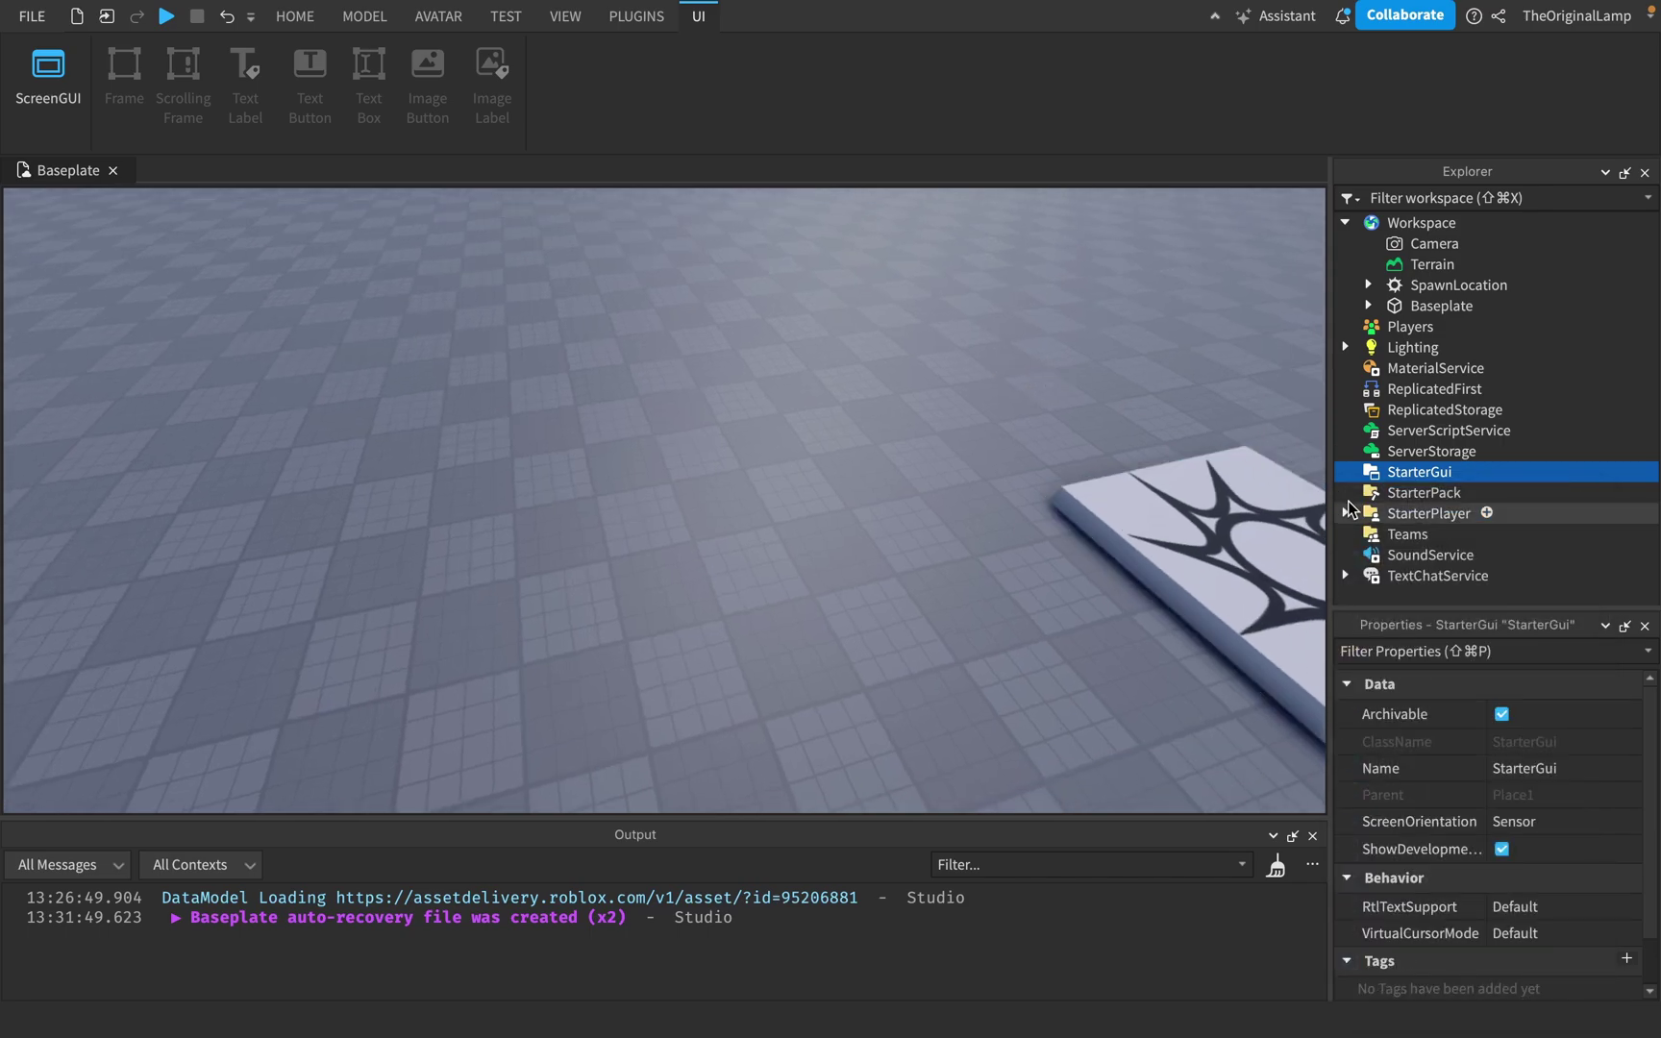
{"action": "left_click", "coordinate": [1468, 472]}
{"action": "left_click", "coordinate": [1402, 559]}
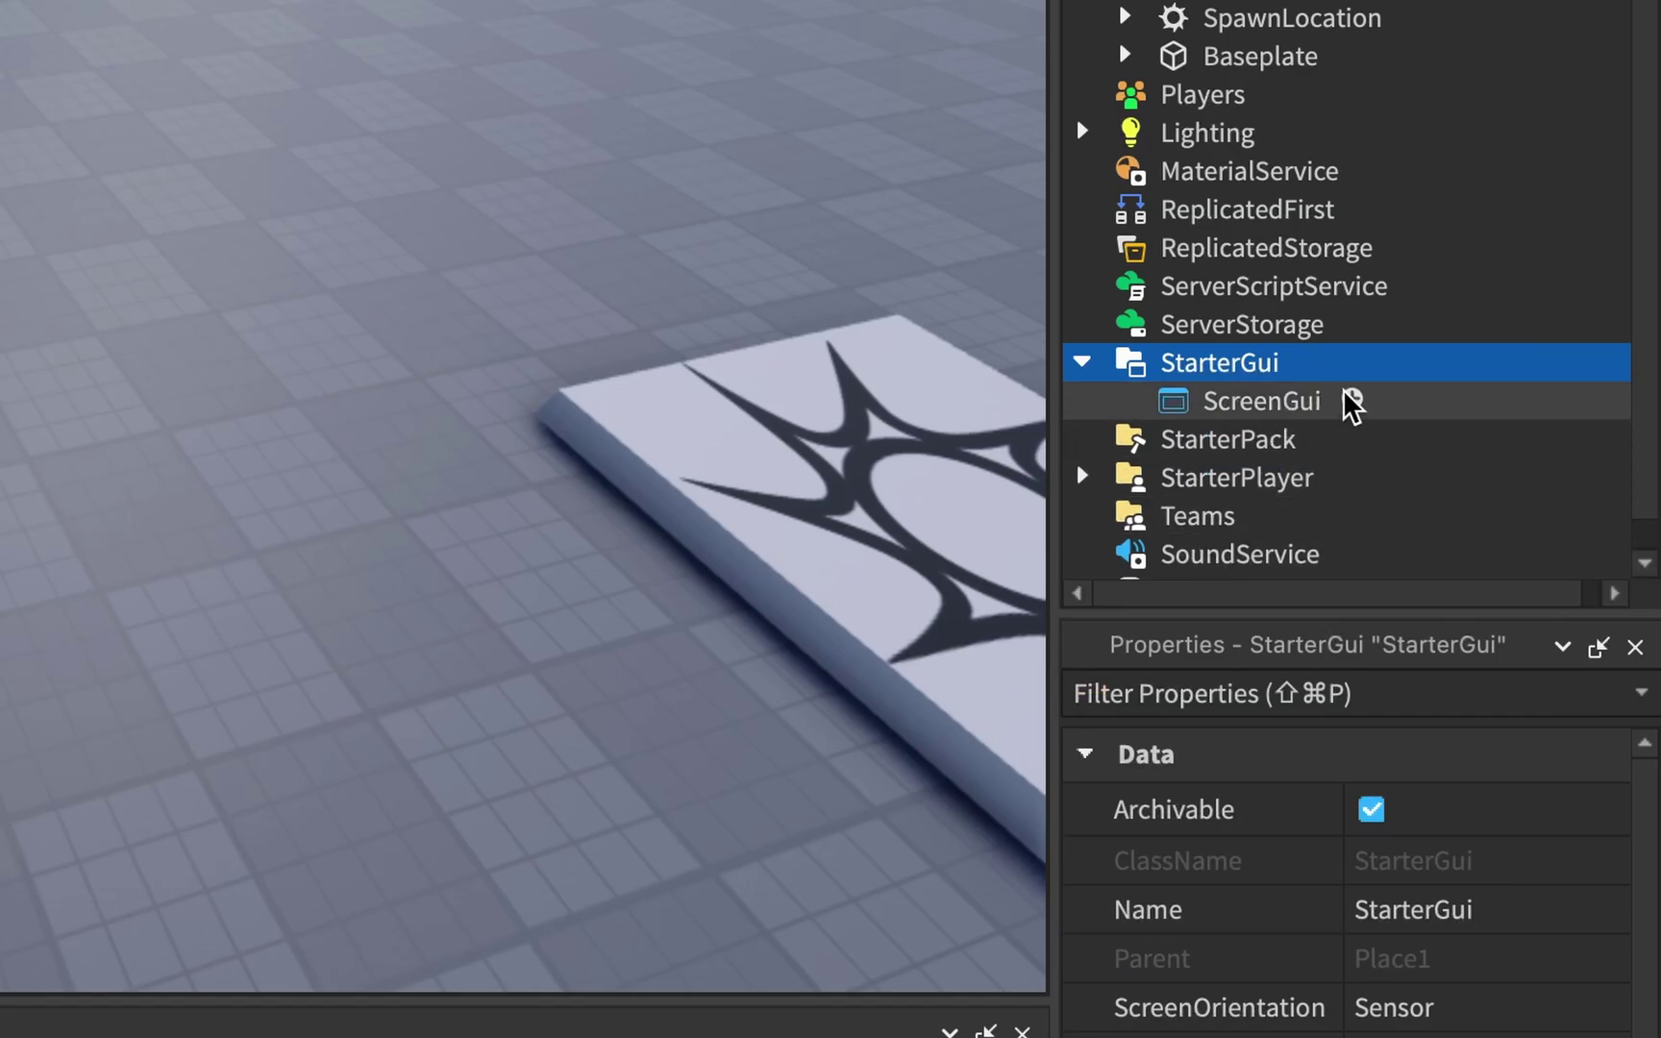
{"action": "left_click", "coordinate": [1489, 491]}
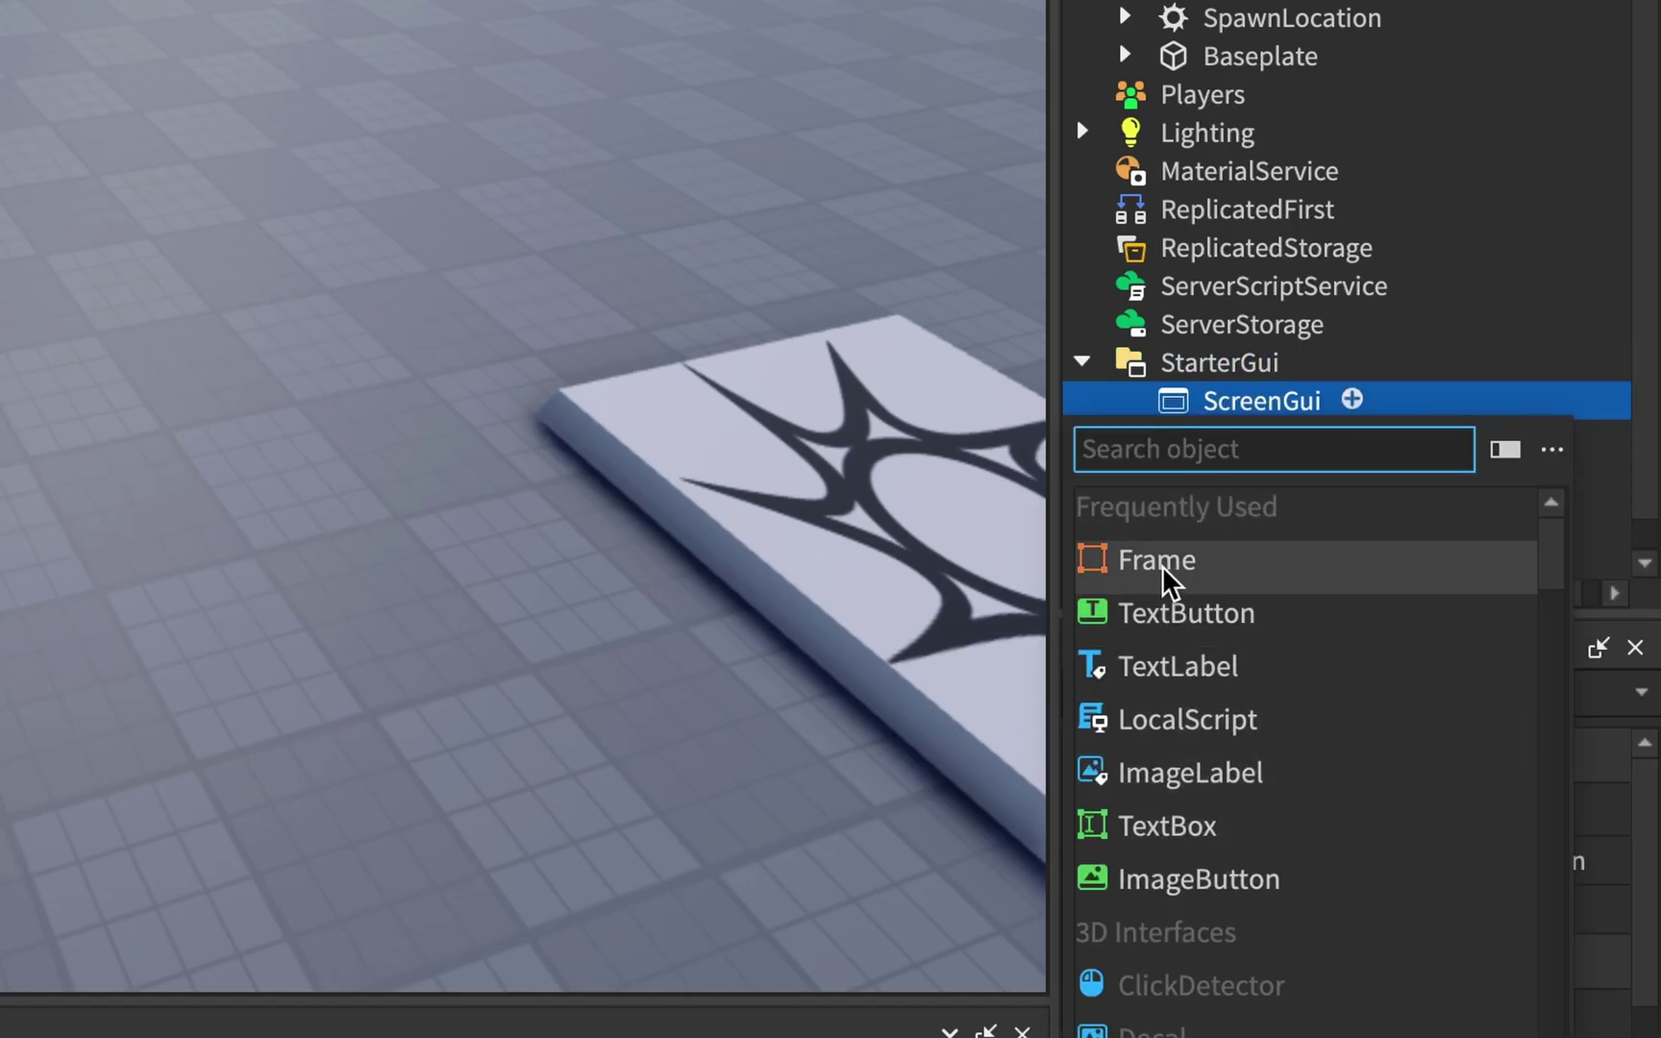
{"action": "left_click", "coordinate": [1204, 574]}
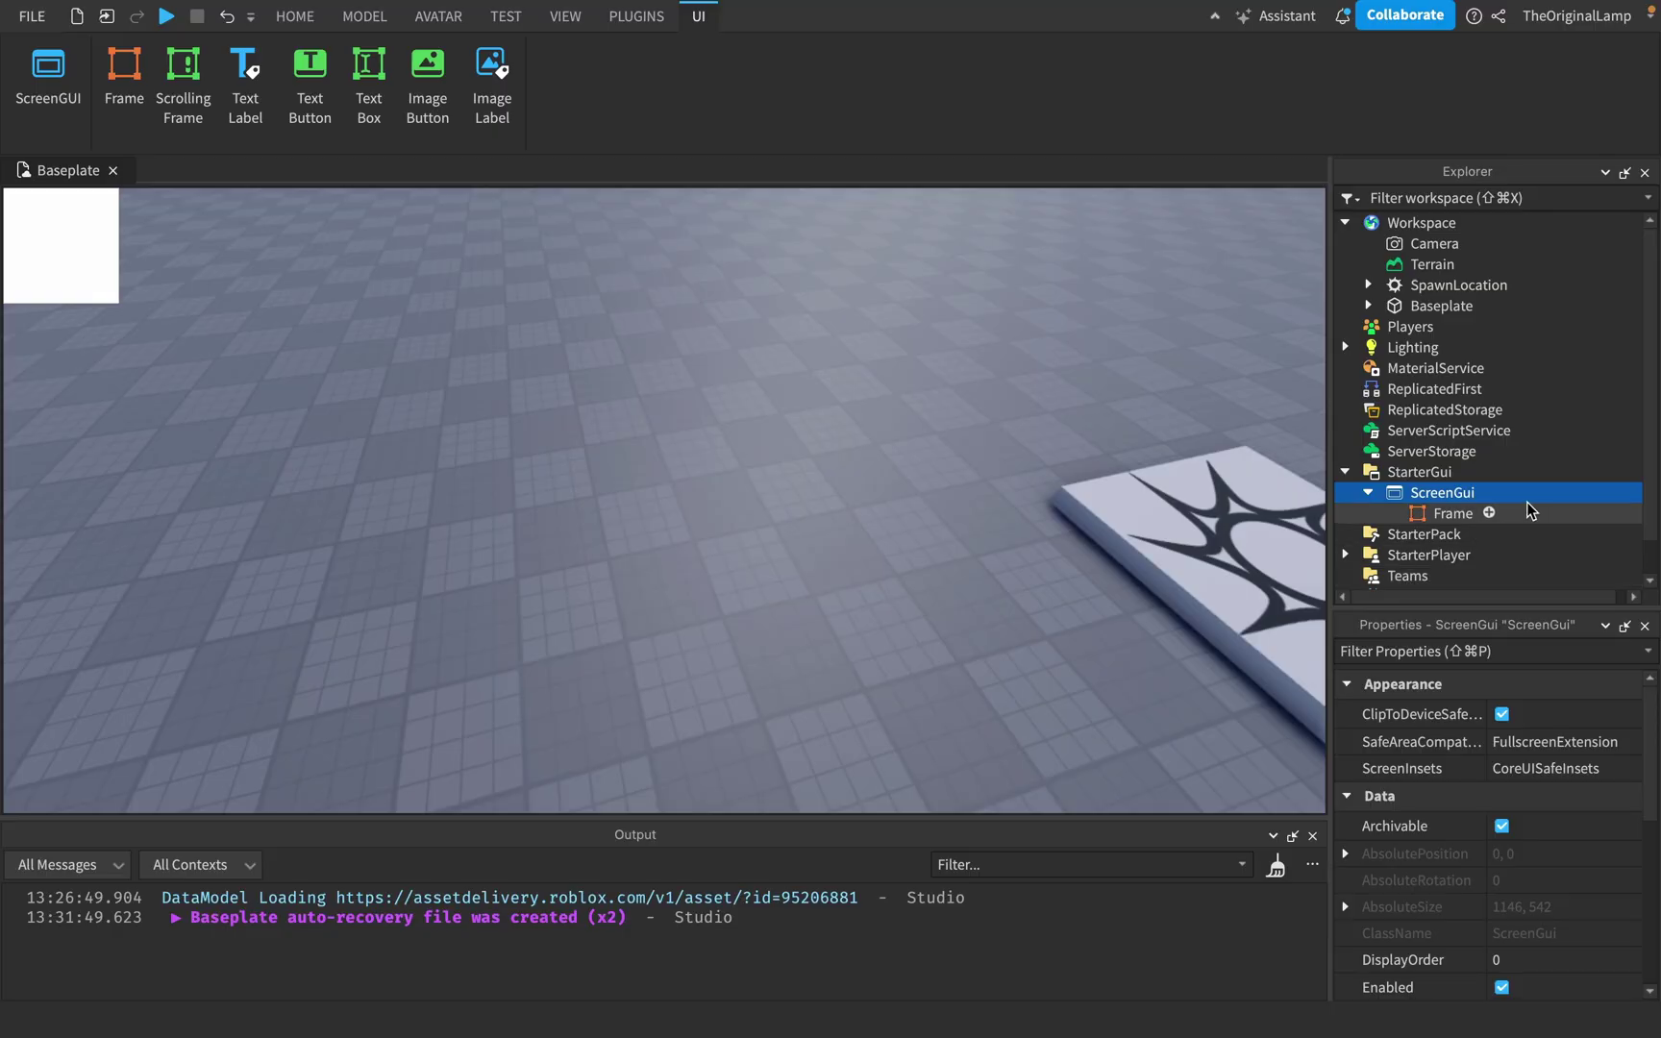
Remove the stray TextButton accidentally added to the ScreenGui.
{"action": "left_click", "coordinate": [1489, 513]}
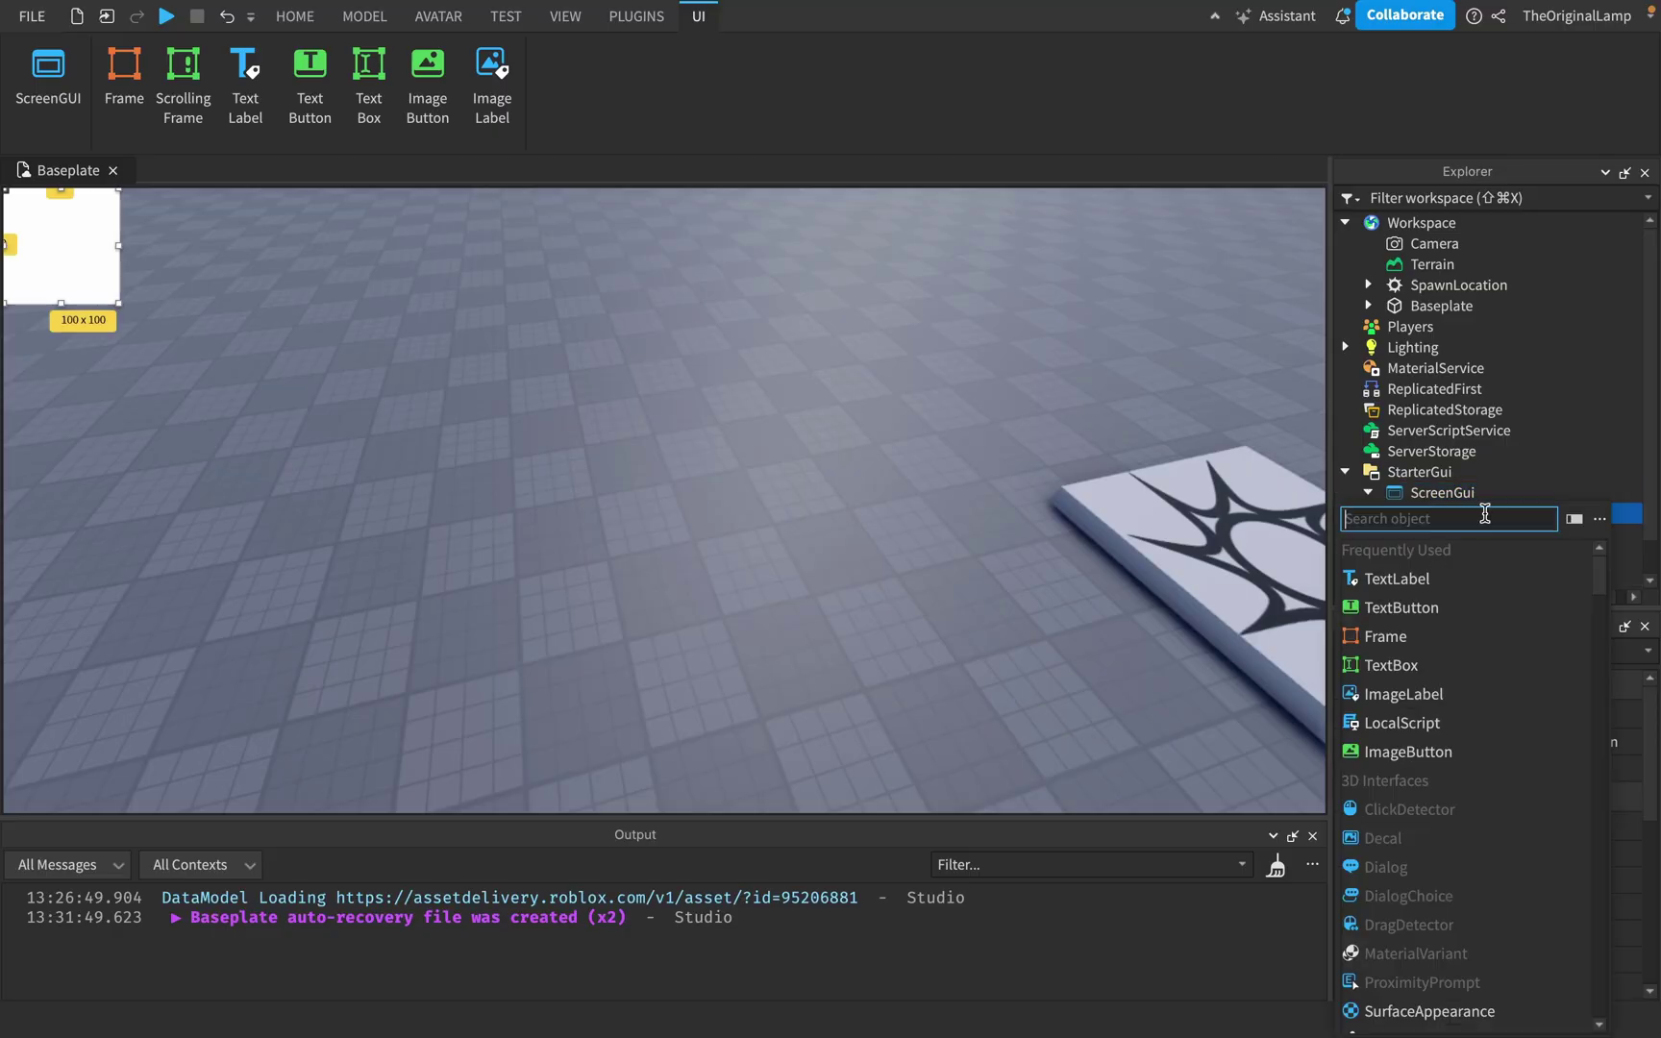
{"action": "left_click", "coordinate": [1483, 501]}
{"action": "left_click", "coordinate": [1491, 493]}
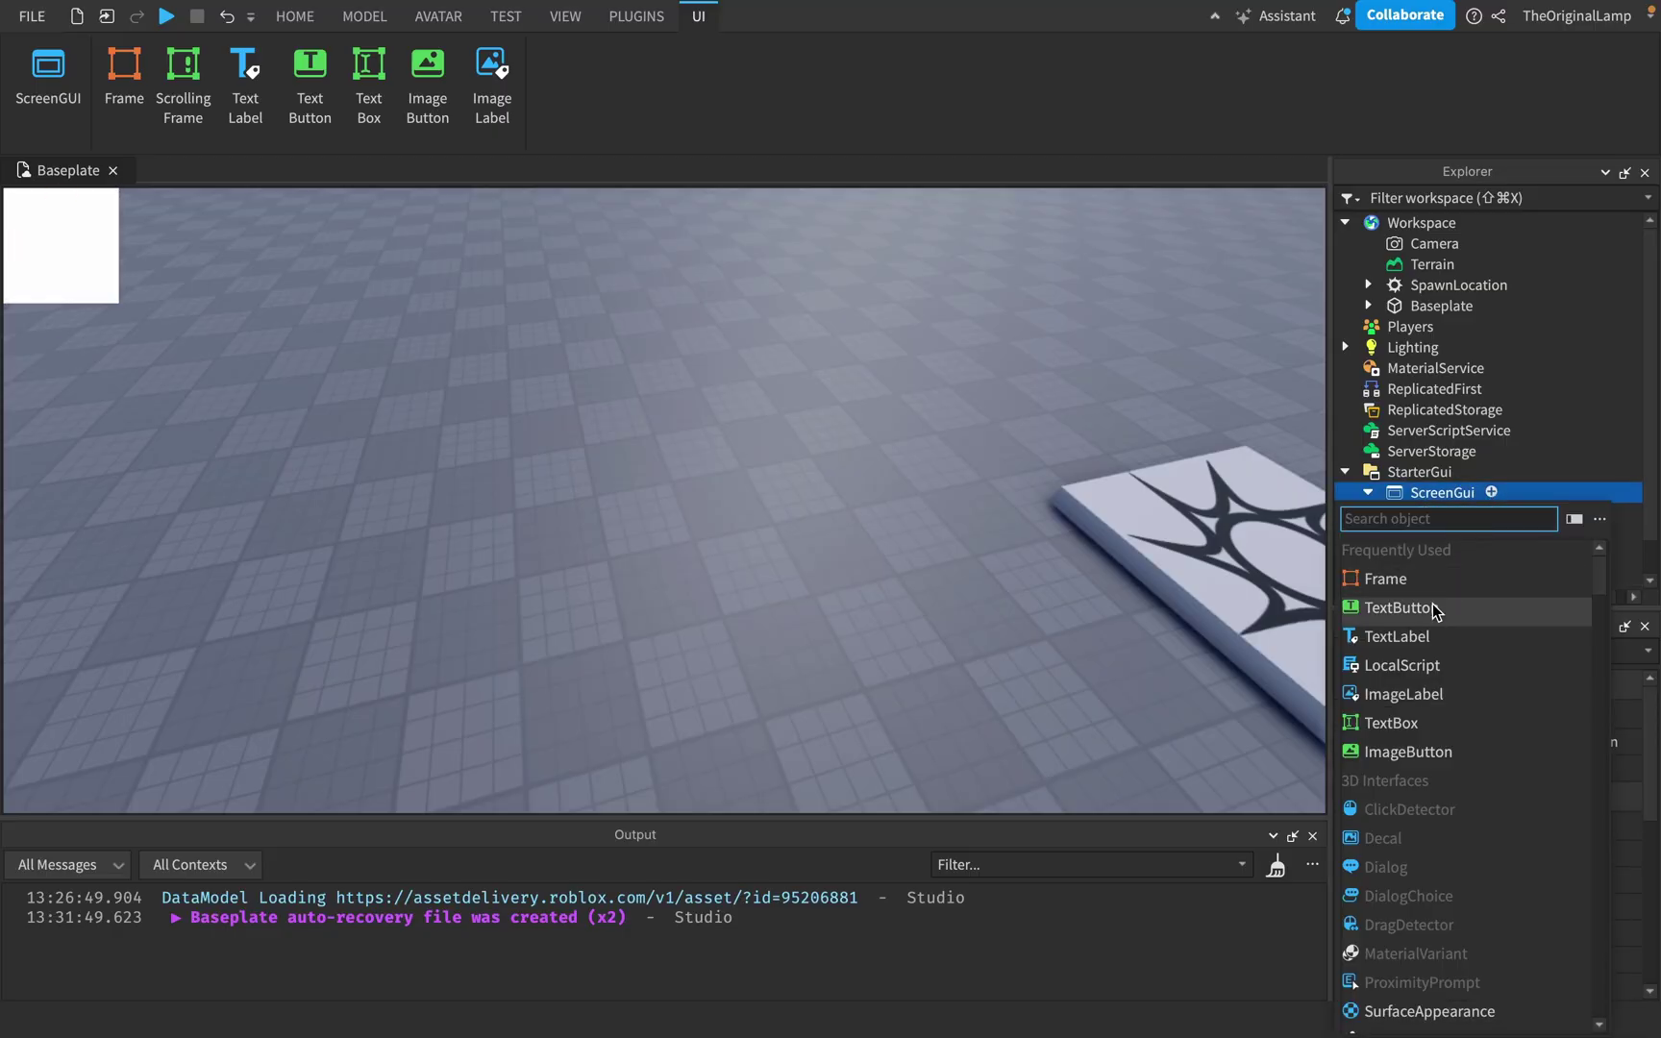
{"action": "left_click", "coordinate": [1432, 603]}
{"action": "left_click", "coordinate": [1446, 536]}
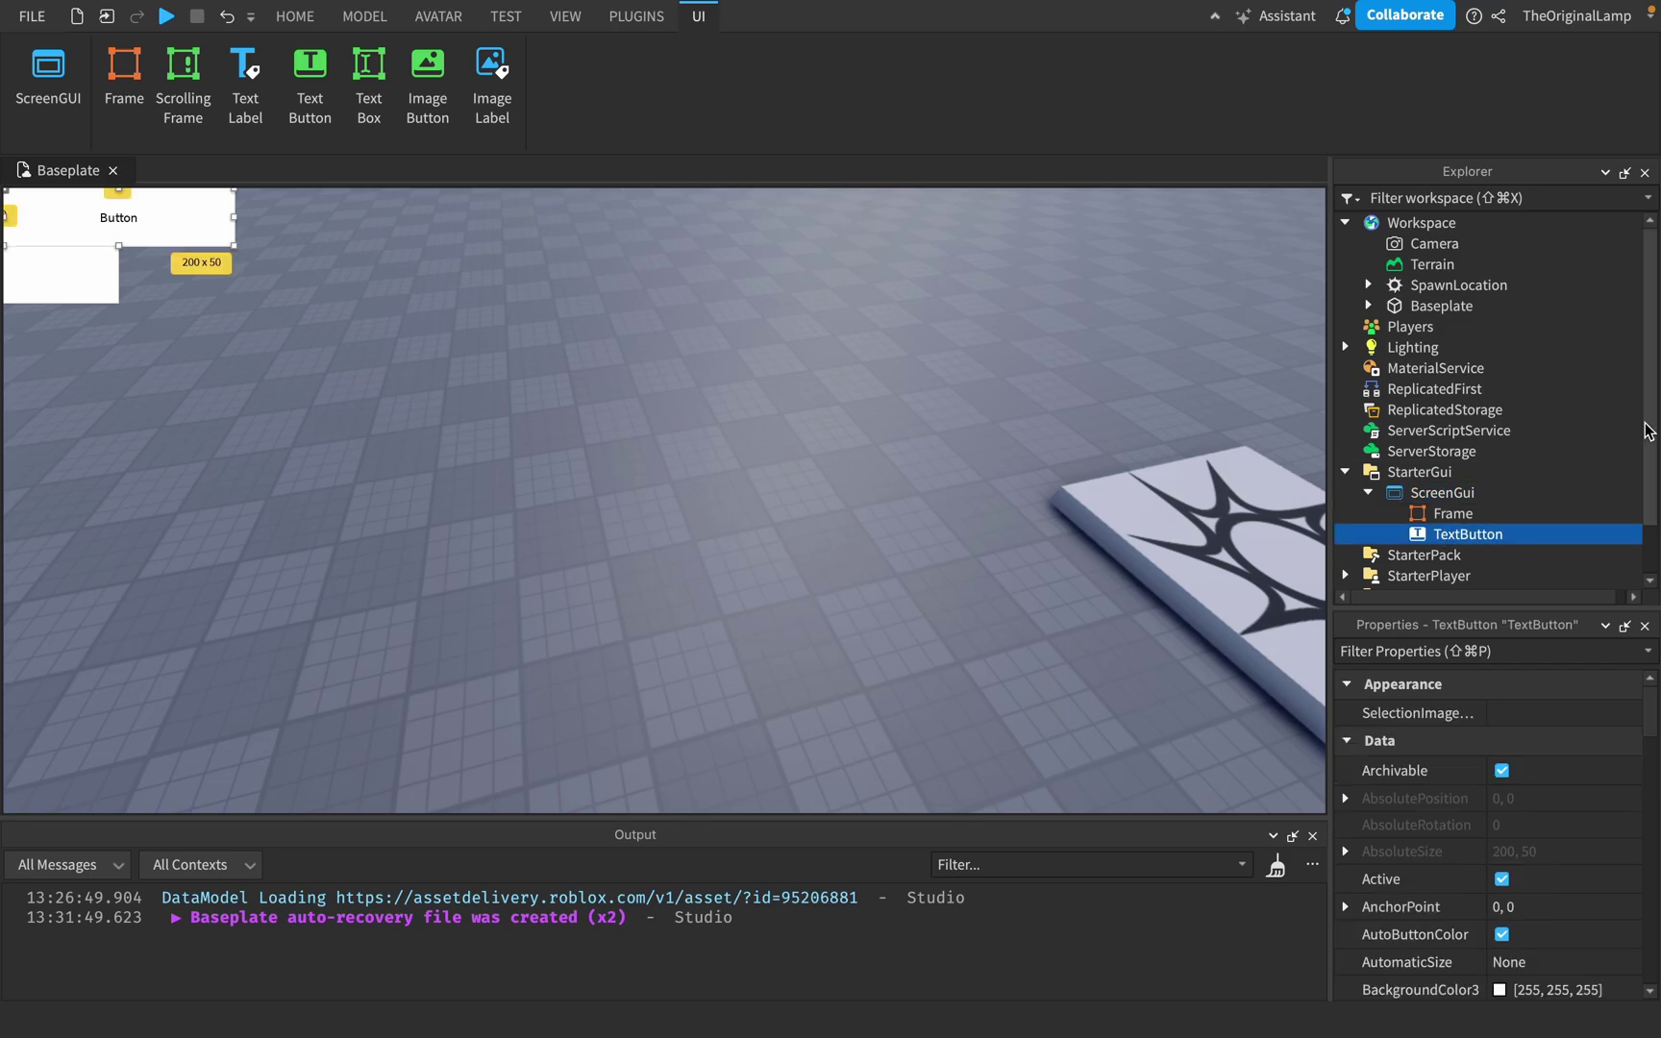
{"action": "key", "text": "Delete"}
Move the Frame to the screen centre and widen it to 471 x 100.
{"action": "left_click", "coordinate": [1452, 513]}
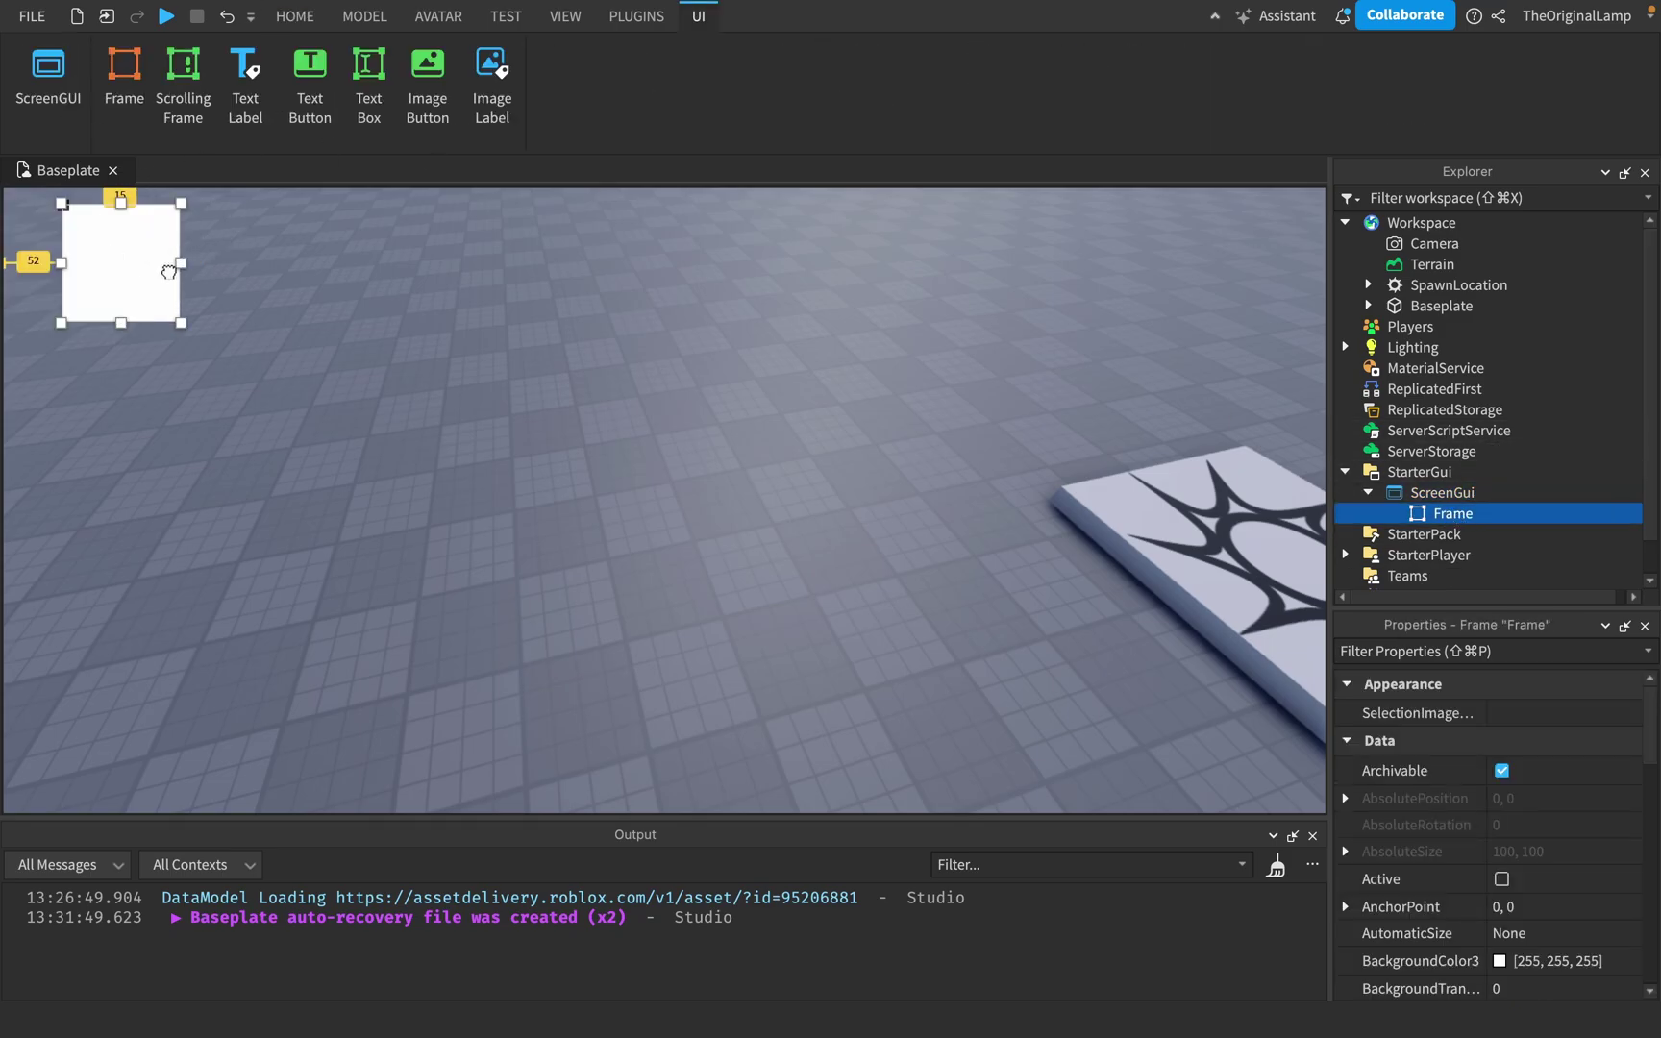
{"action": "left_click_drag", "start_coordinate": [58, 260], "coordinate": [660, 514]}
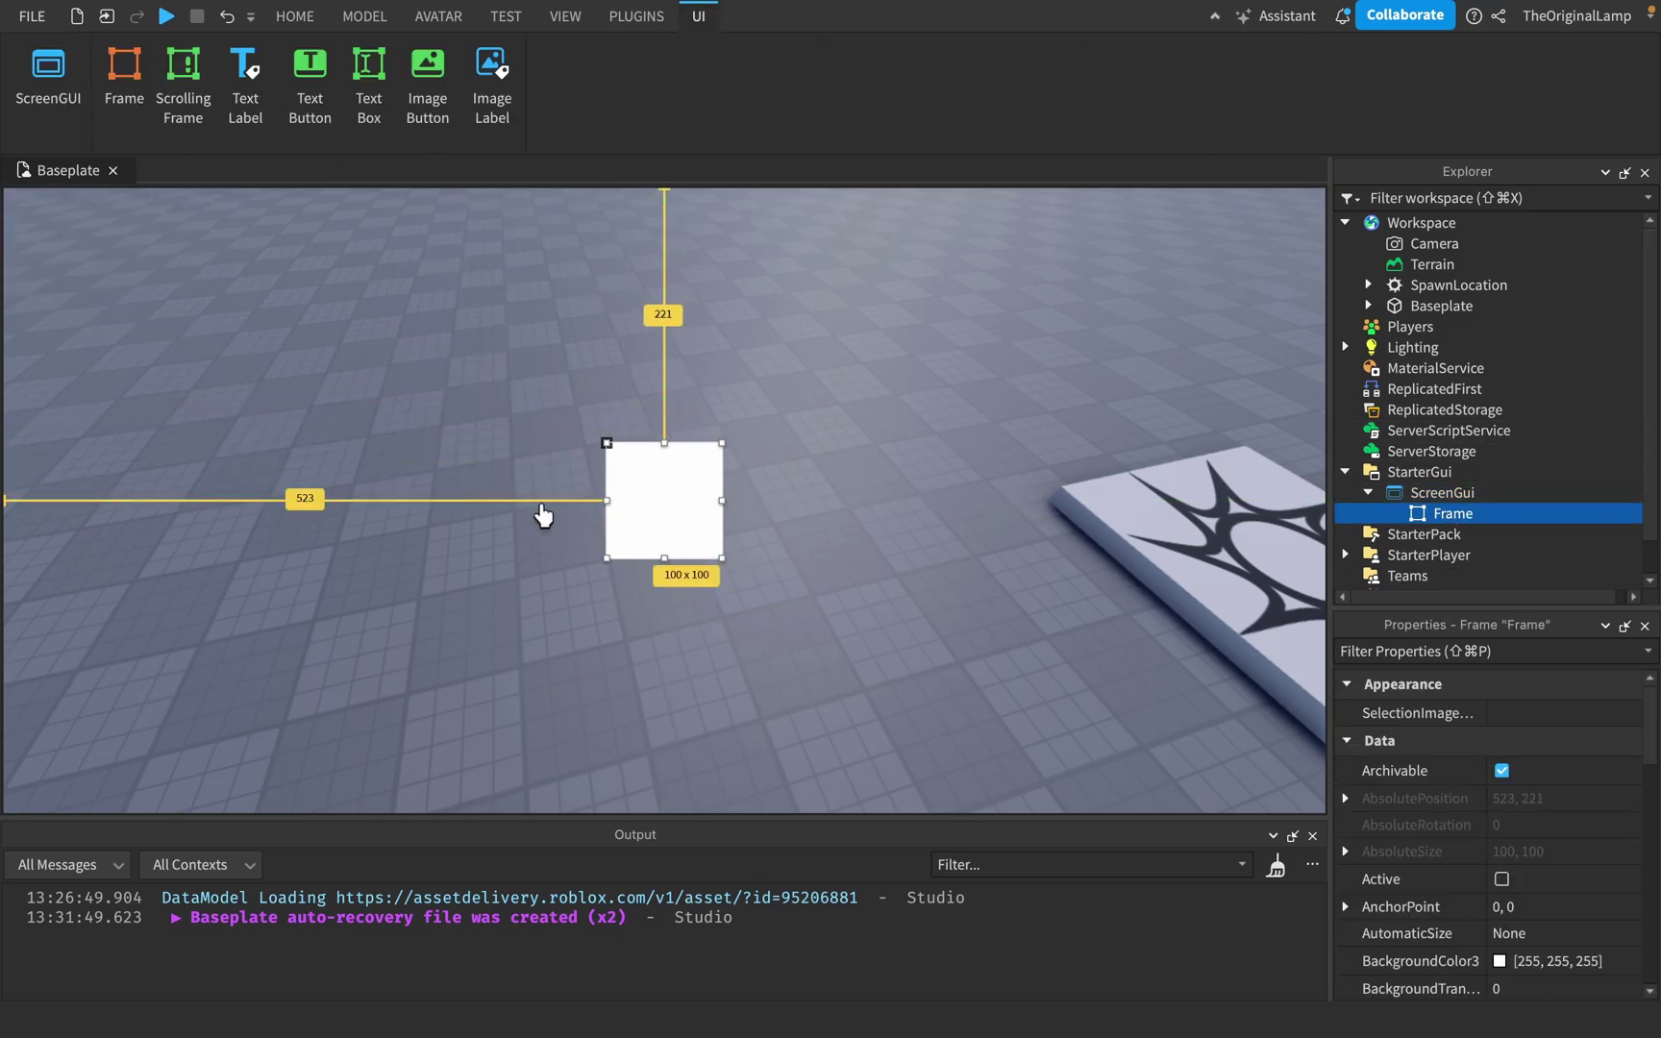
{"action": "left_click", "coordinate": [727, 511]}
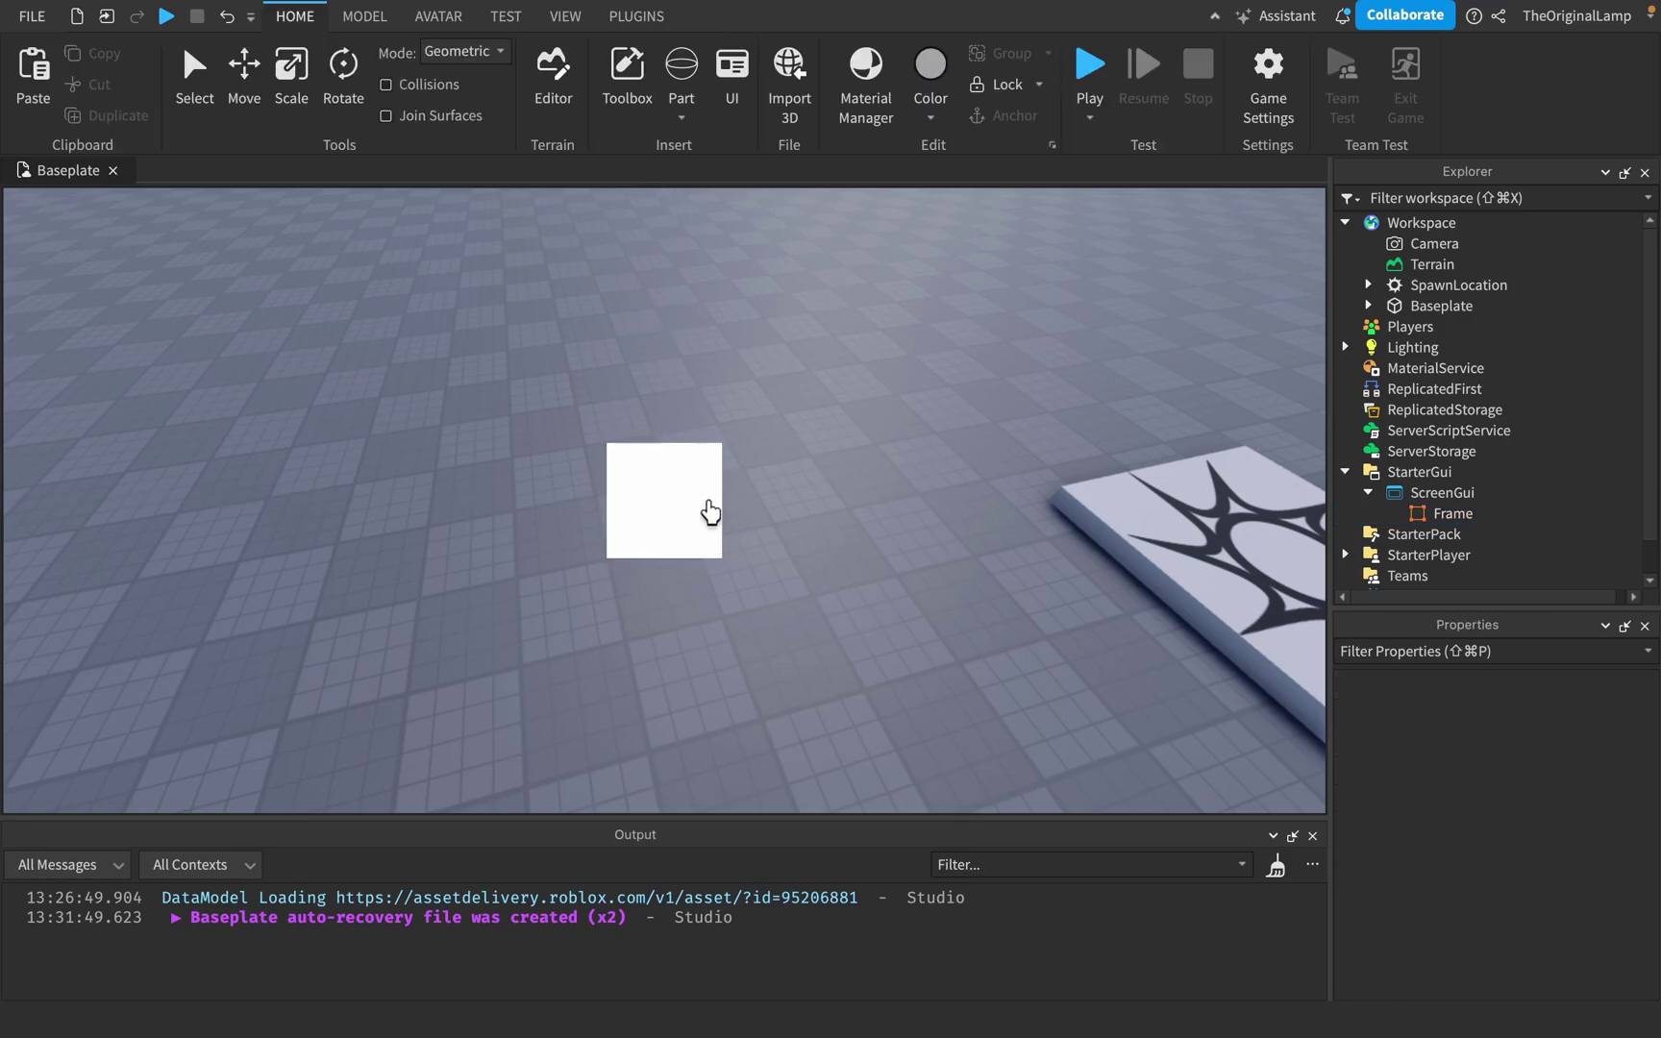
{"action": "left_click", "coordinate": [1453, 513]}
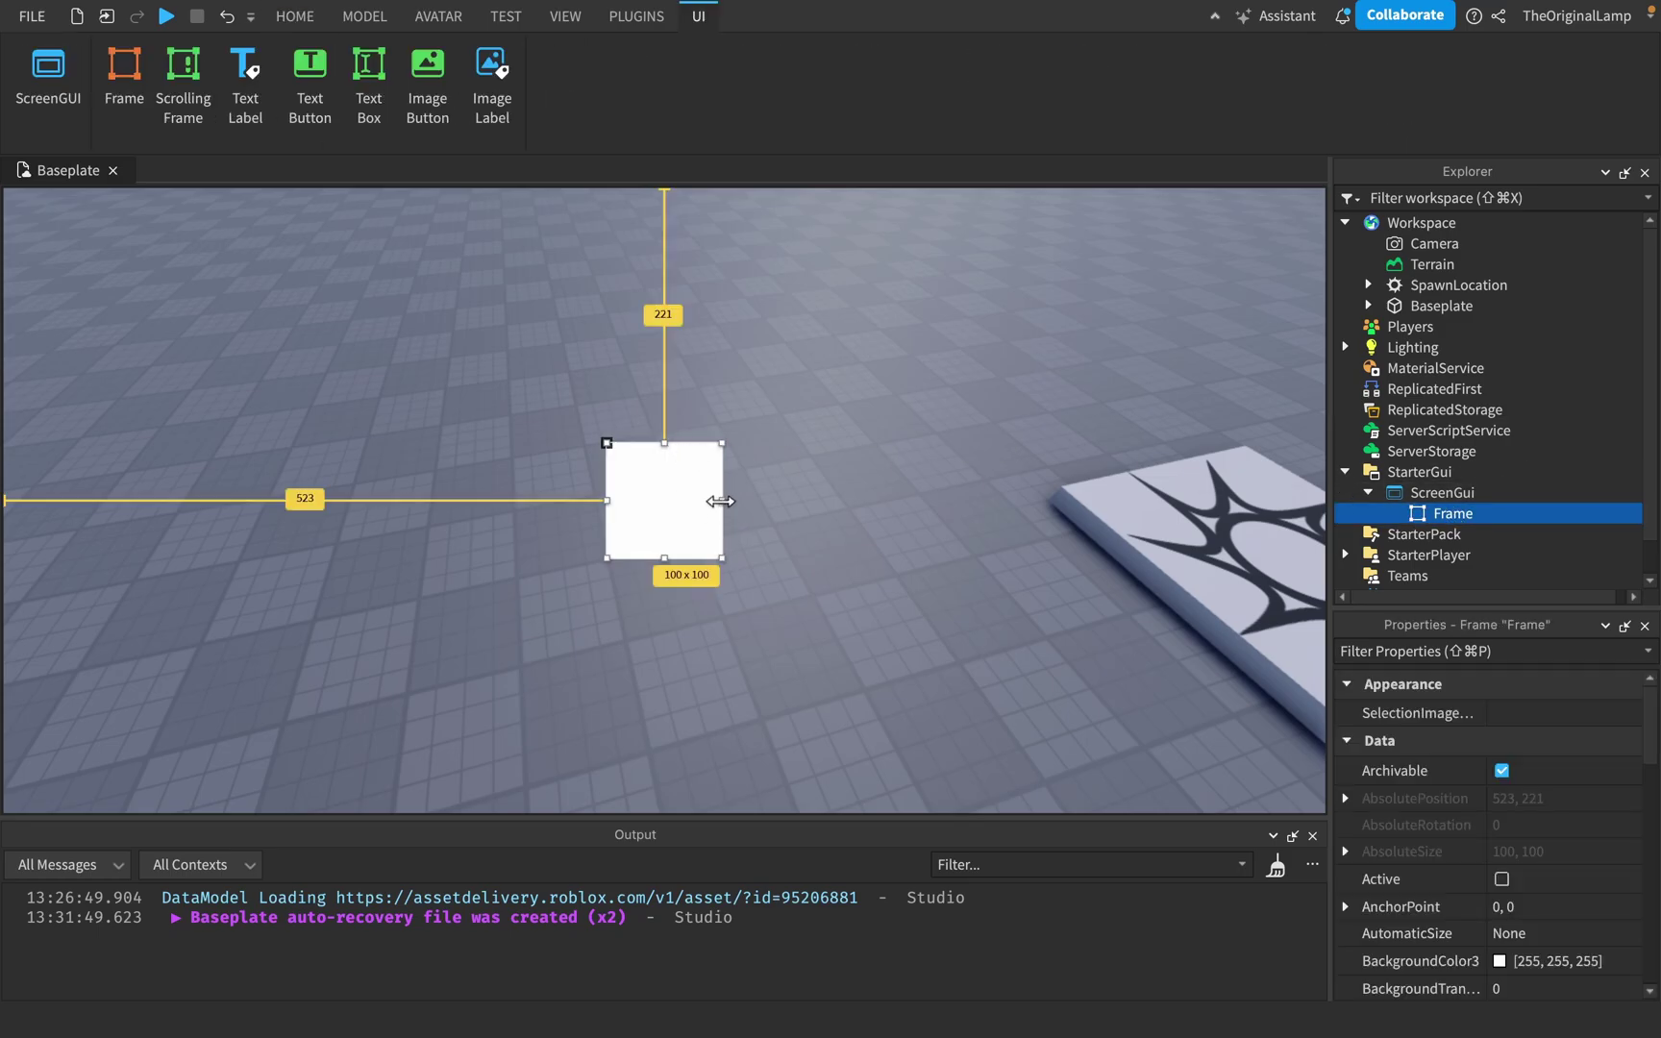
{"action": "left_click_drag", "start_coordinate": [720, 501], "coordinate": [1157, 501]}
{"action": "left_click_drag", "start_coordinate": [1010, 548], "coordinate": [798, 550]}
{"action": "scroll", "coordinate": [1443, 860], "scroll_direction": "down", "scroll_amount": 5}
{"action": "scroll", "coordinate": [1443, 860], "scroll_direction": "up", "scroll_amount": 5}
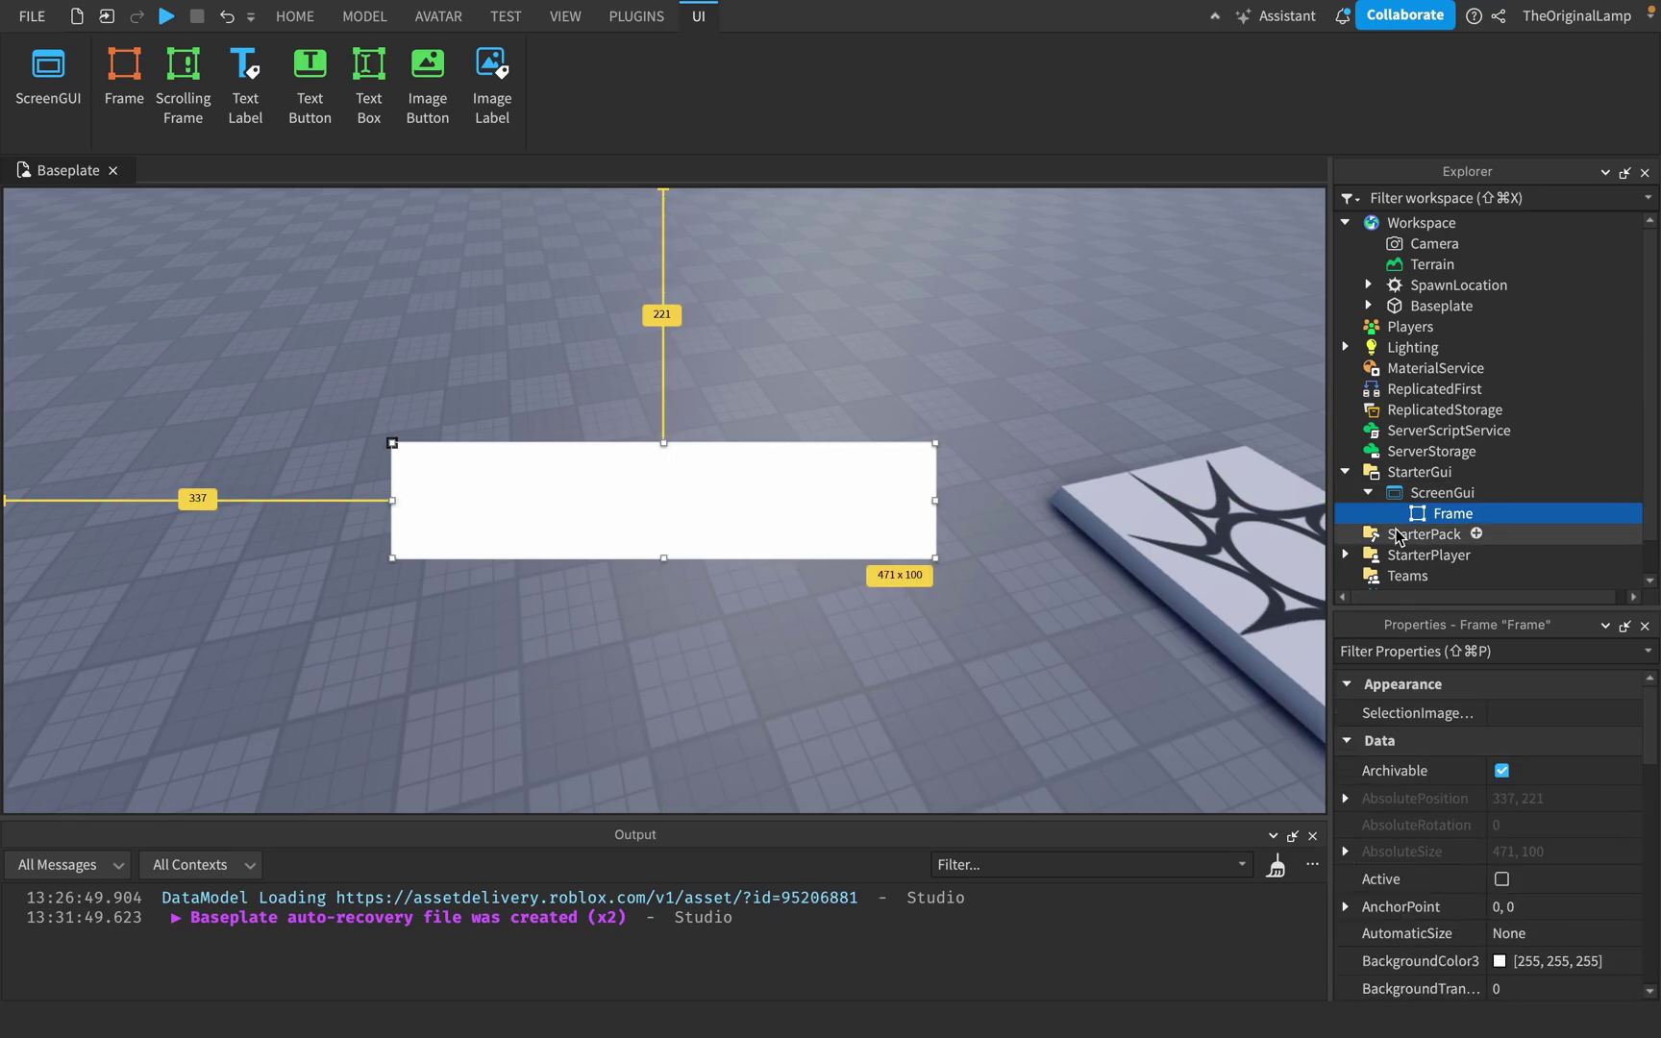
Preview other BackgroundColor3 colours for the Frame, then cancel to keep it white.
{"action": "scroll", "coordinate": [1536, 865], "scroll_direction": "down", "scroll_amount": 2}
{"action": "left_click", "coordinate": [1536, 900]}
{"action": "left_click", "coordinate": [1501, 904]}
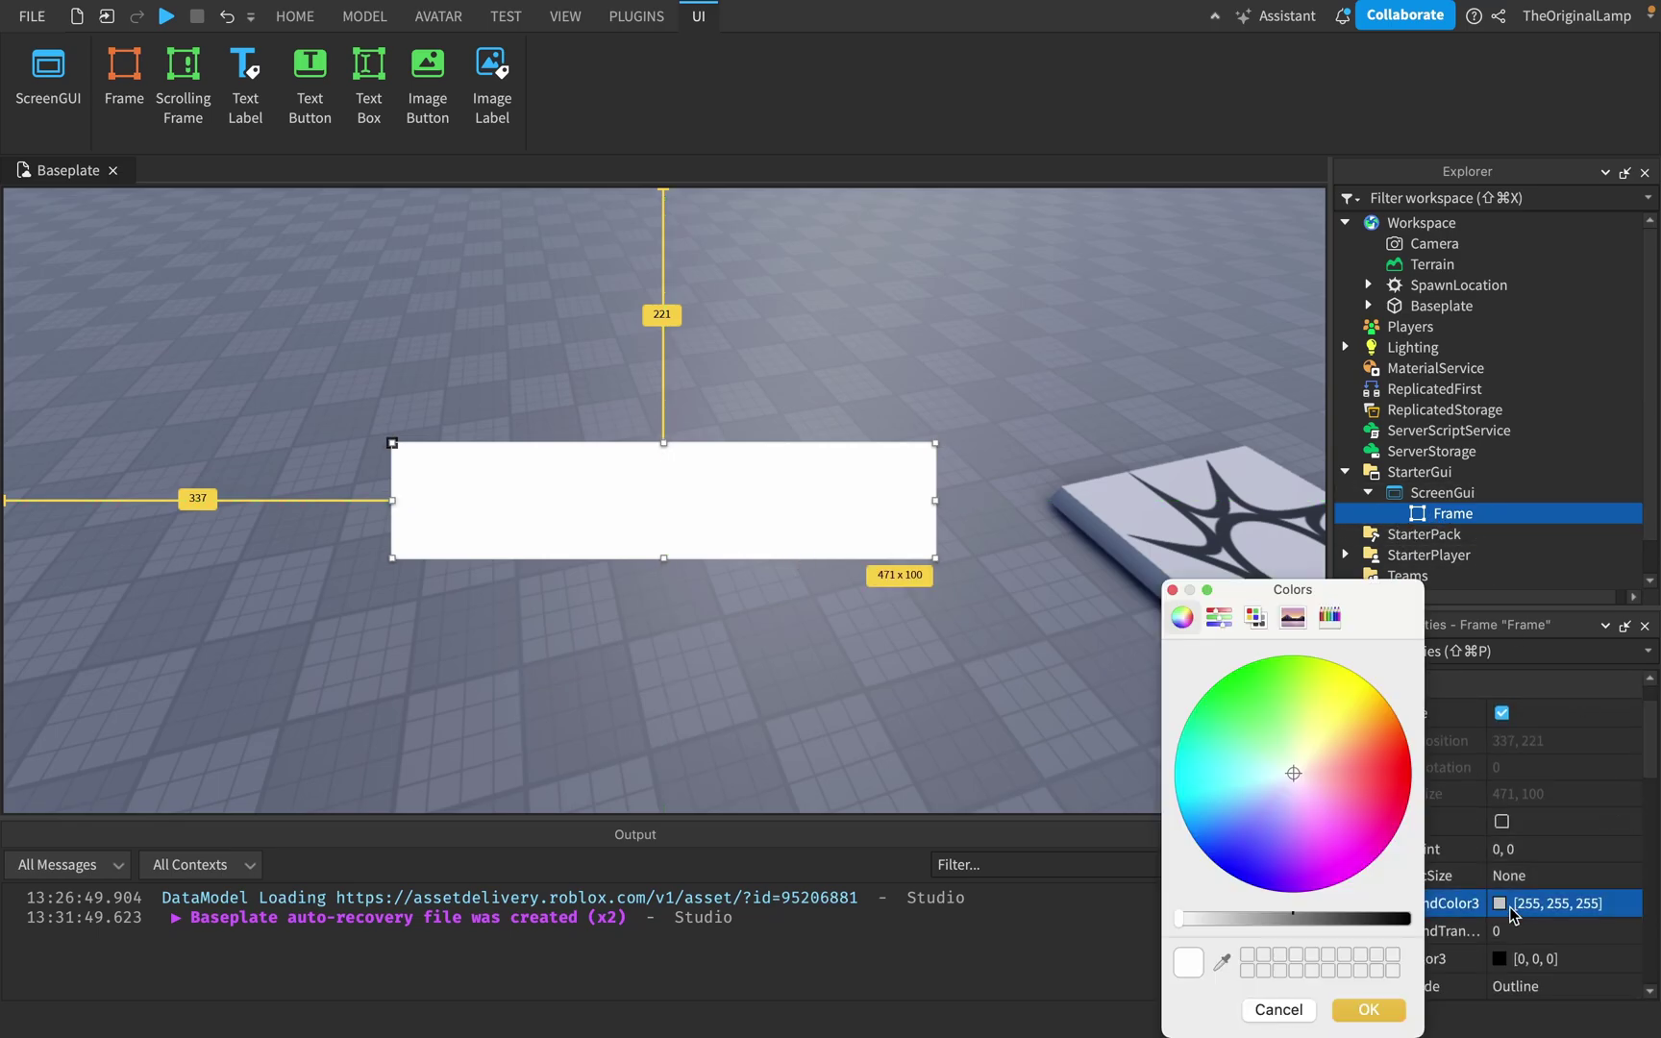
{"action": "mouse_move", "coordinate": [1293, 745]}
{"action": "left_mouse_down"}
{"action": "mouse_move", "coordinate": [1250, 741]}
{"action": "mouse_move", "coordinate": [1299, 713]}
{"action": "left_mouse_up"}
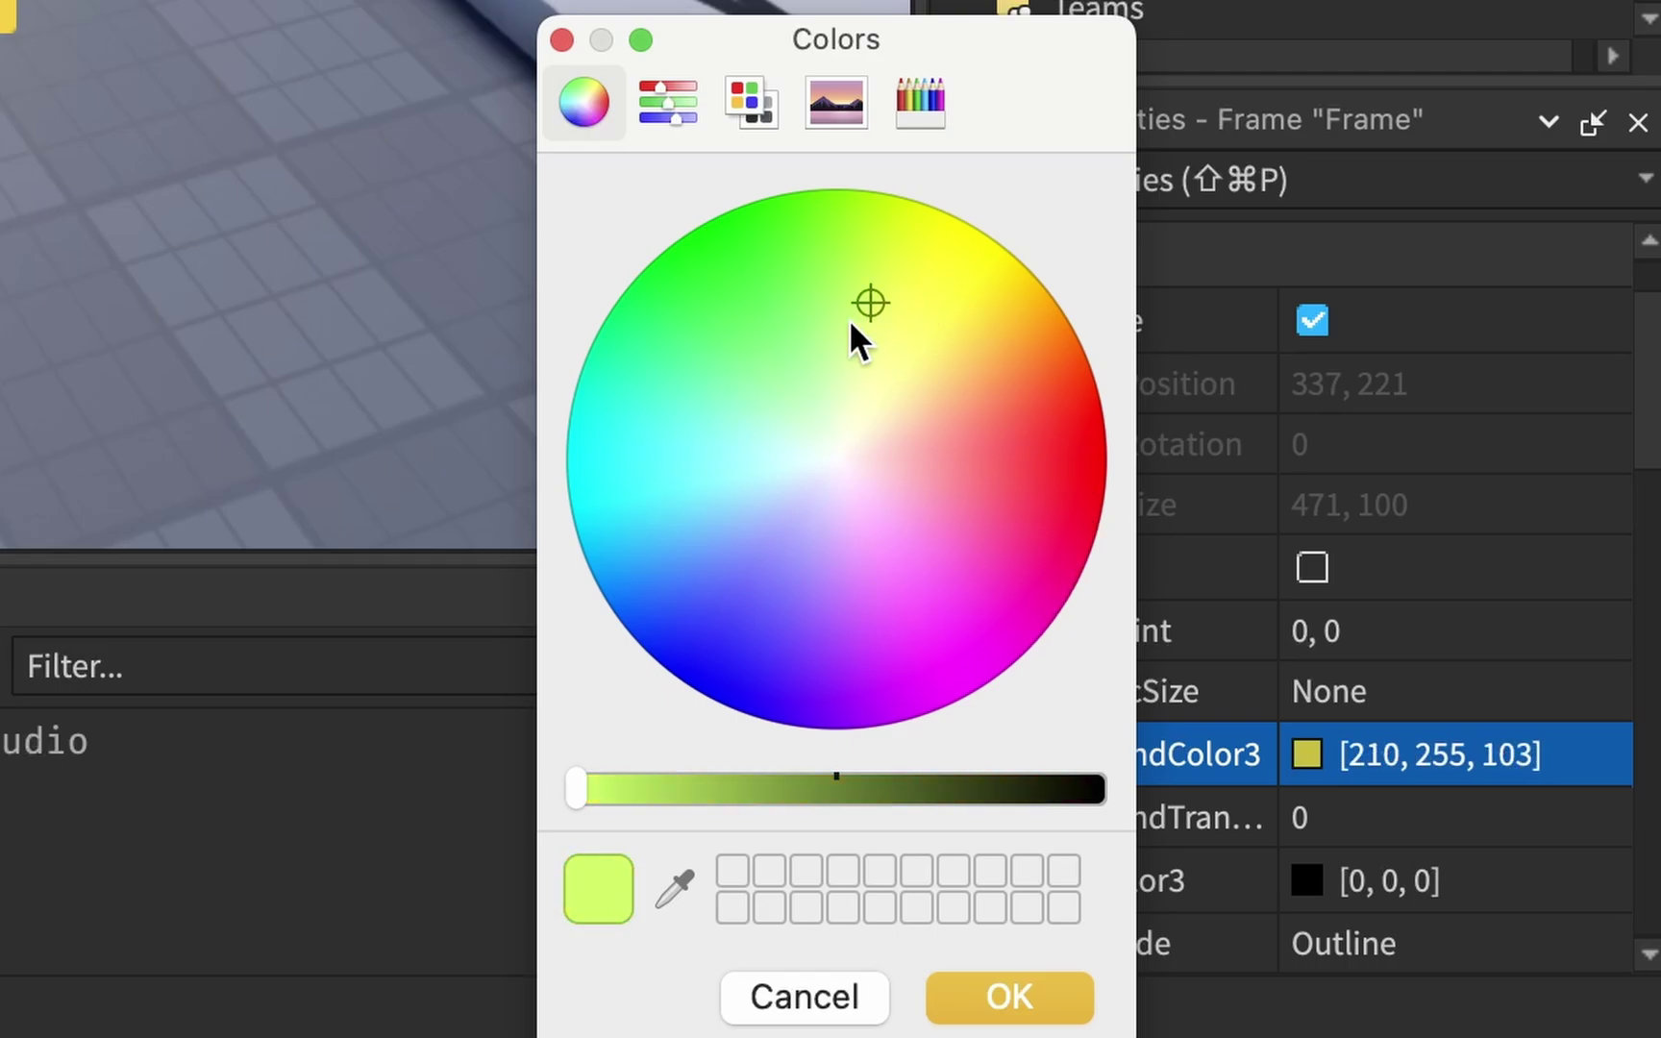
{"action": "left_click_drag", "start_coordinate": [858, 338], "coordinate": [945, 525]}
{"action": "left_click", "coordinate": [804, 997]}
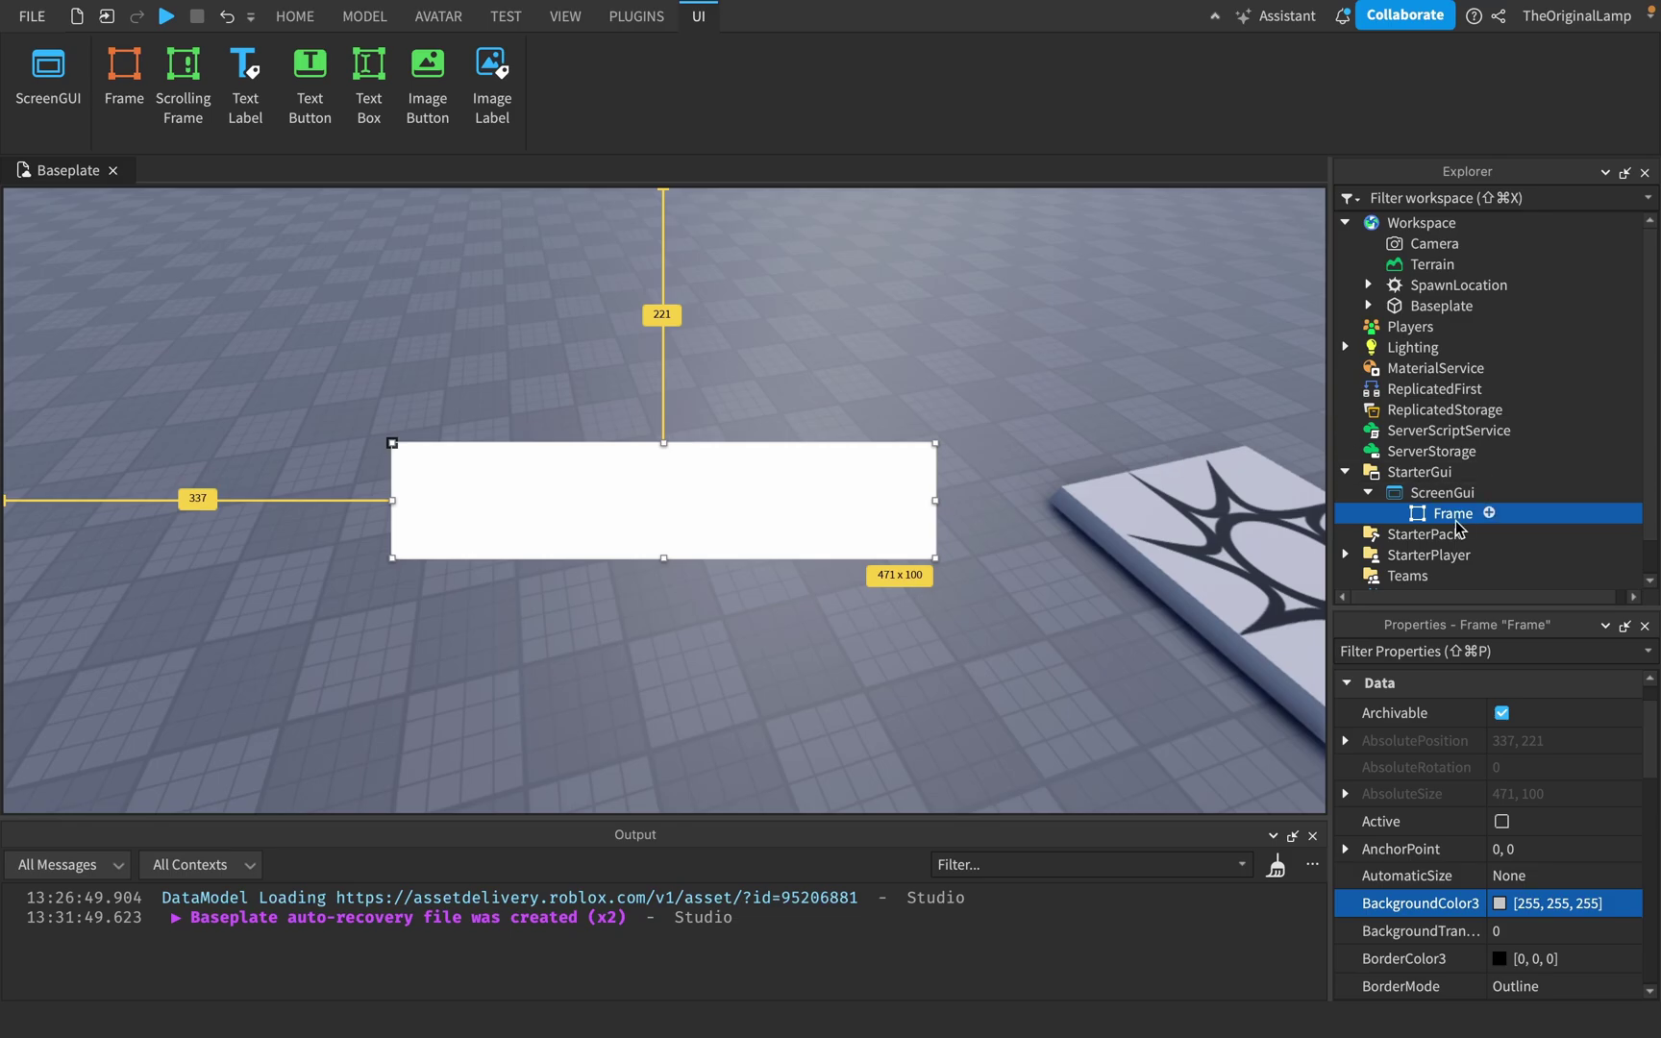
Search 'uig' and insert a UIGradient inside the Frame.
{"action": "left_click", "coordinate": [1491, 514]}
{"action": "type", "text": "uig"}
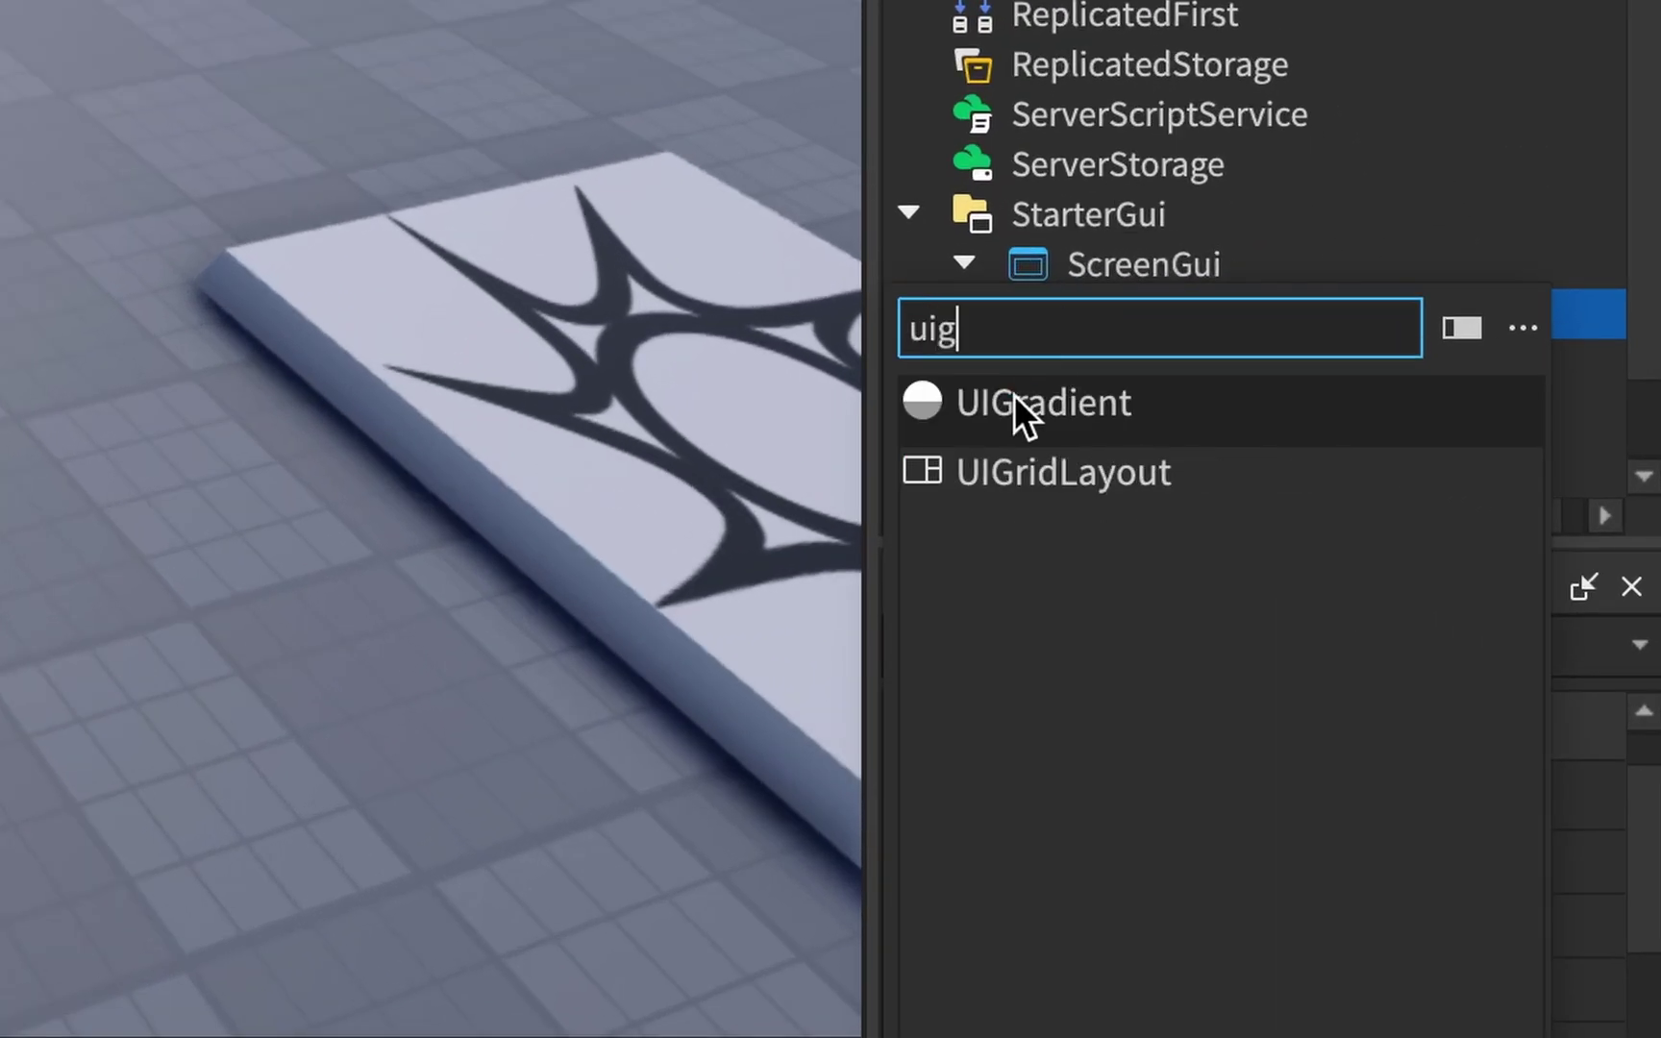
{"action": "left_click", "coordinate": [1042, 420]}
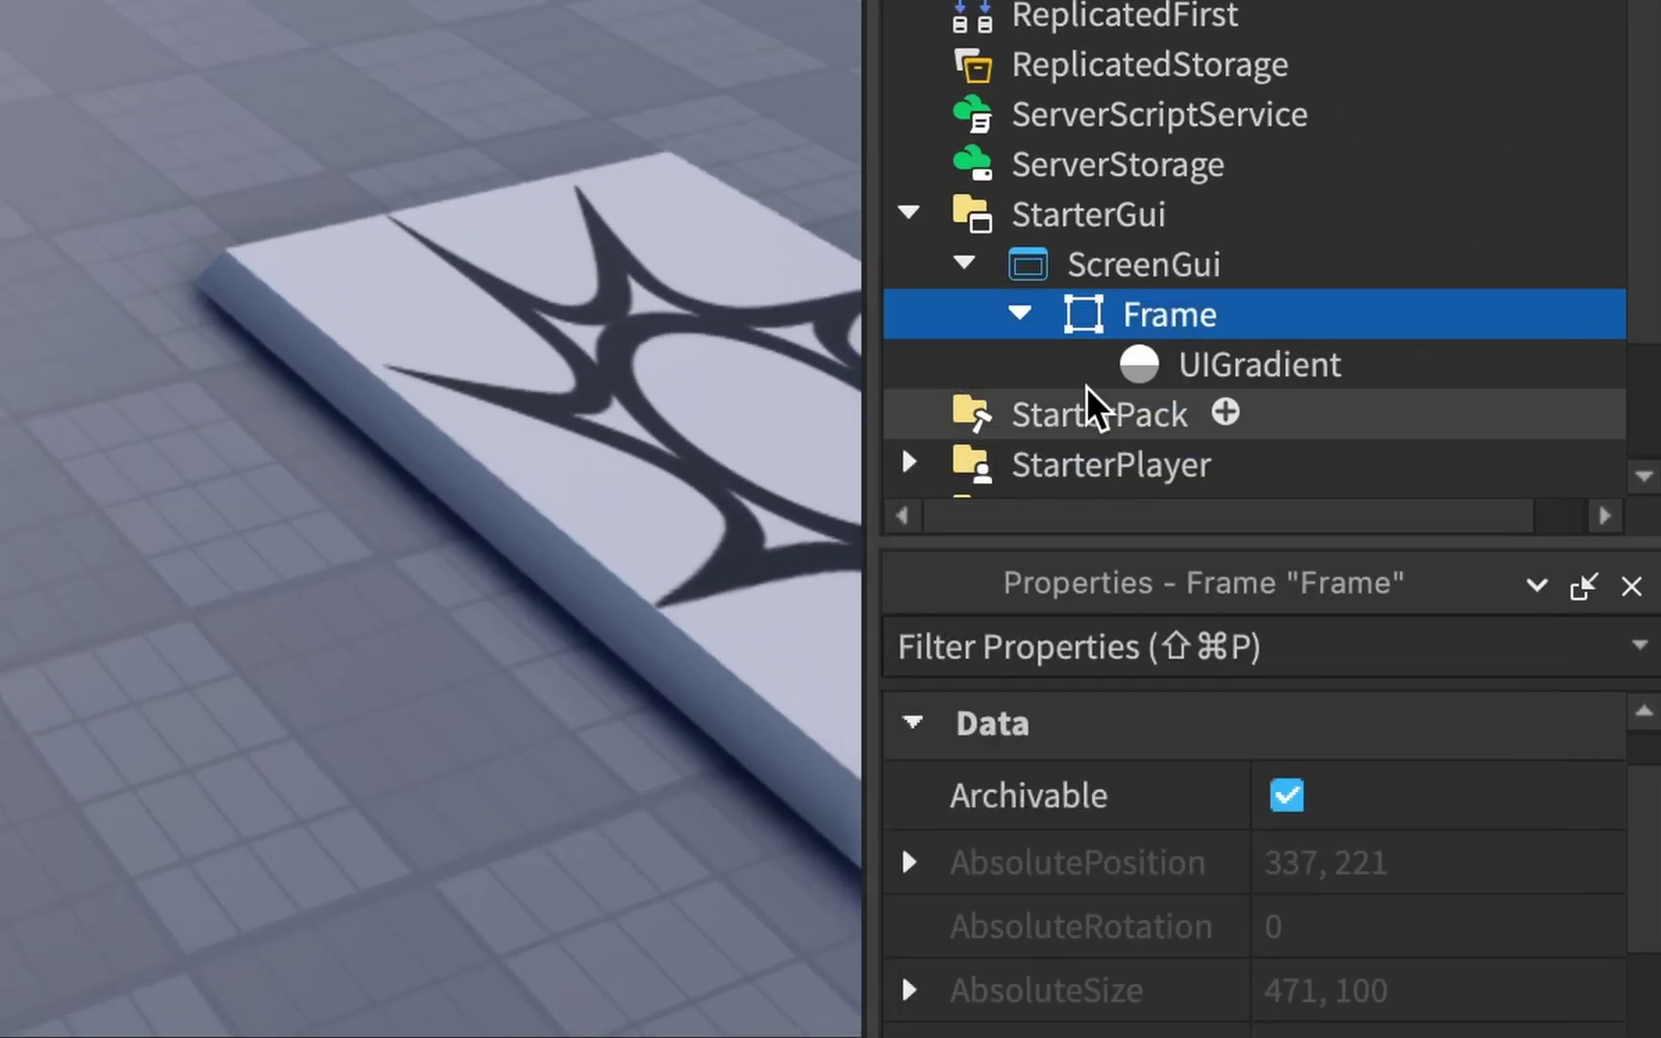
{"action": "scroll", "coordinate": [1249, 908], "scroll_direction": "up", "scroll_amount": 3}
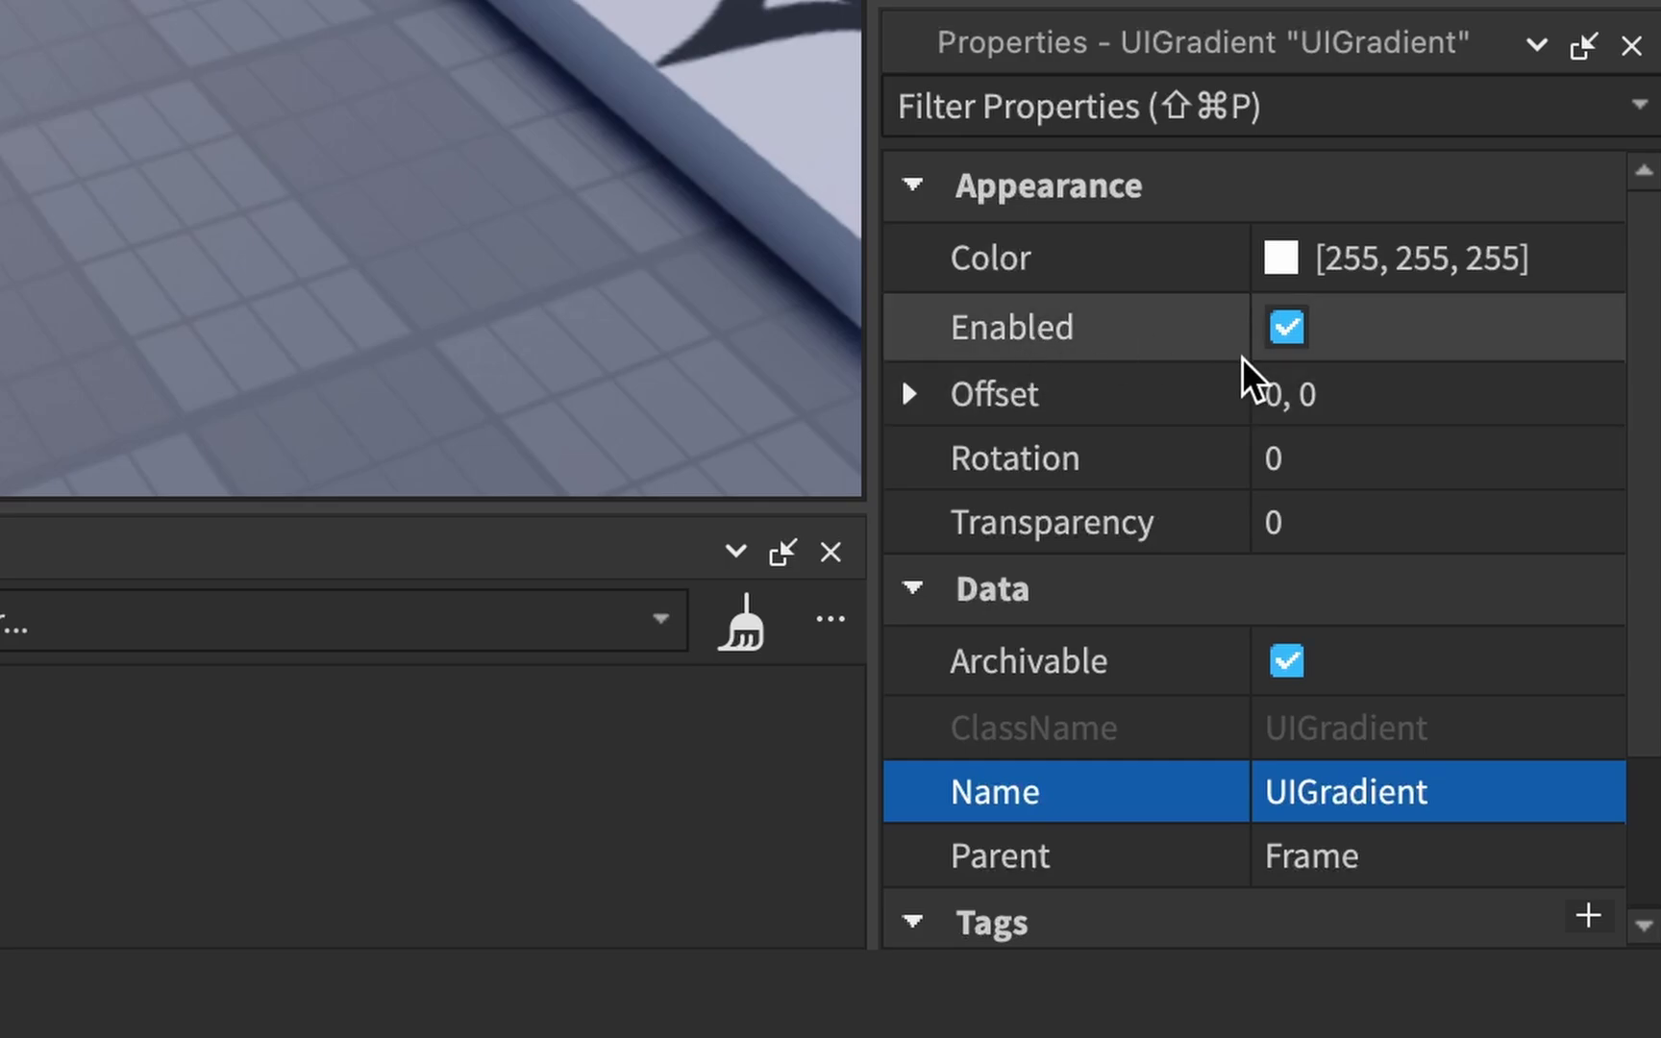
Expand and collapse the UIGradient's Offset property.
{"action": "left_click", "coordinate": [908, 393]}
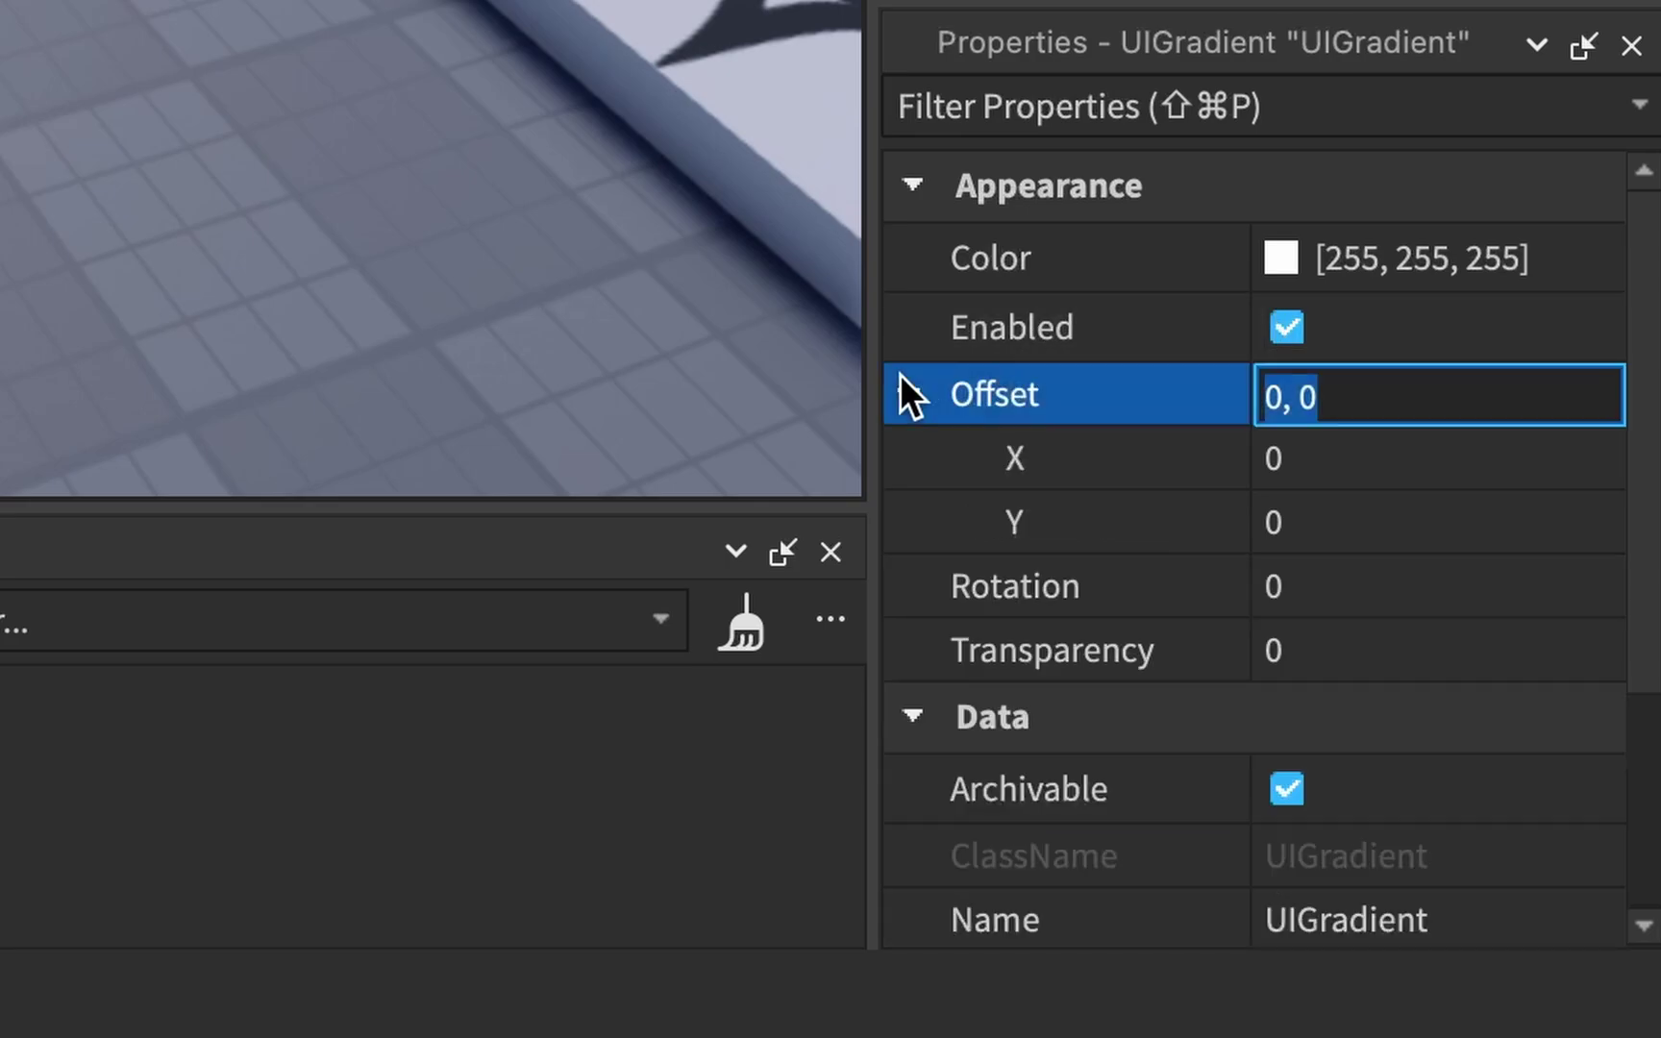
{"action": "left_click", "coordinate": [908, 396]}
{"action": "left_click", "coordinate": [908, 394]}
{"action": "left_click", "coordinate": [901, 392]}
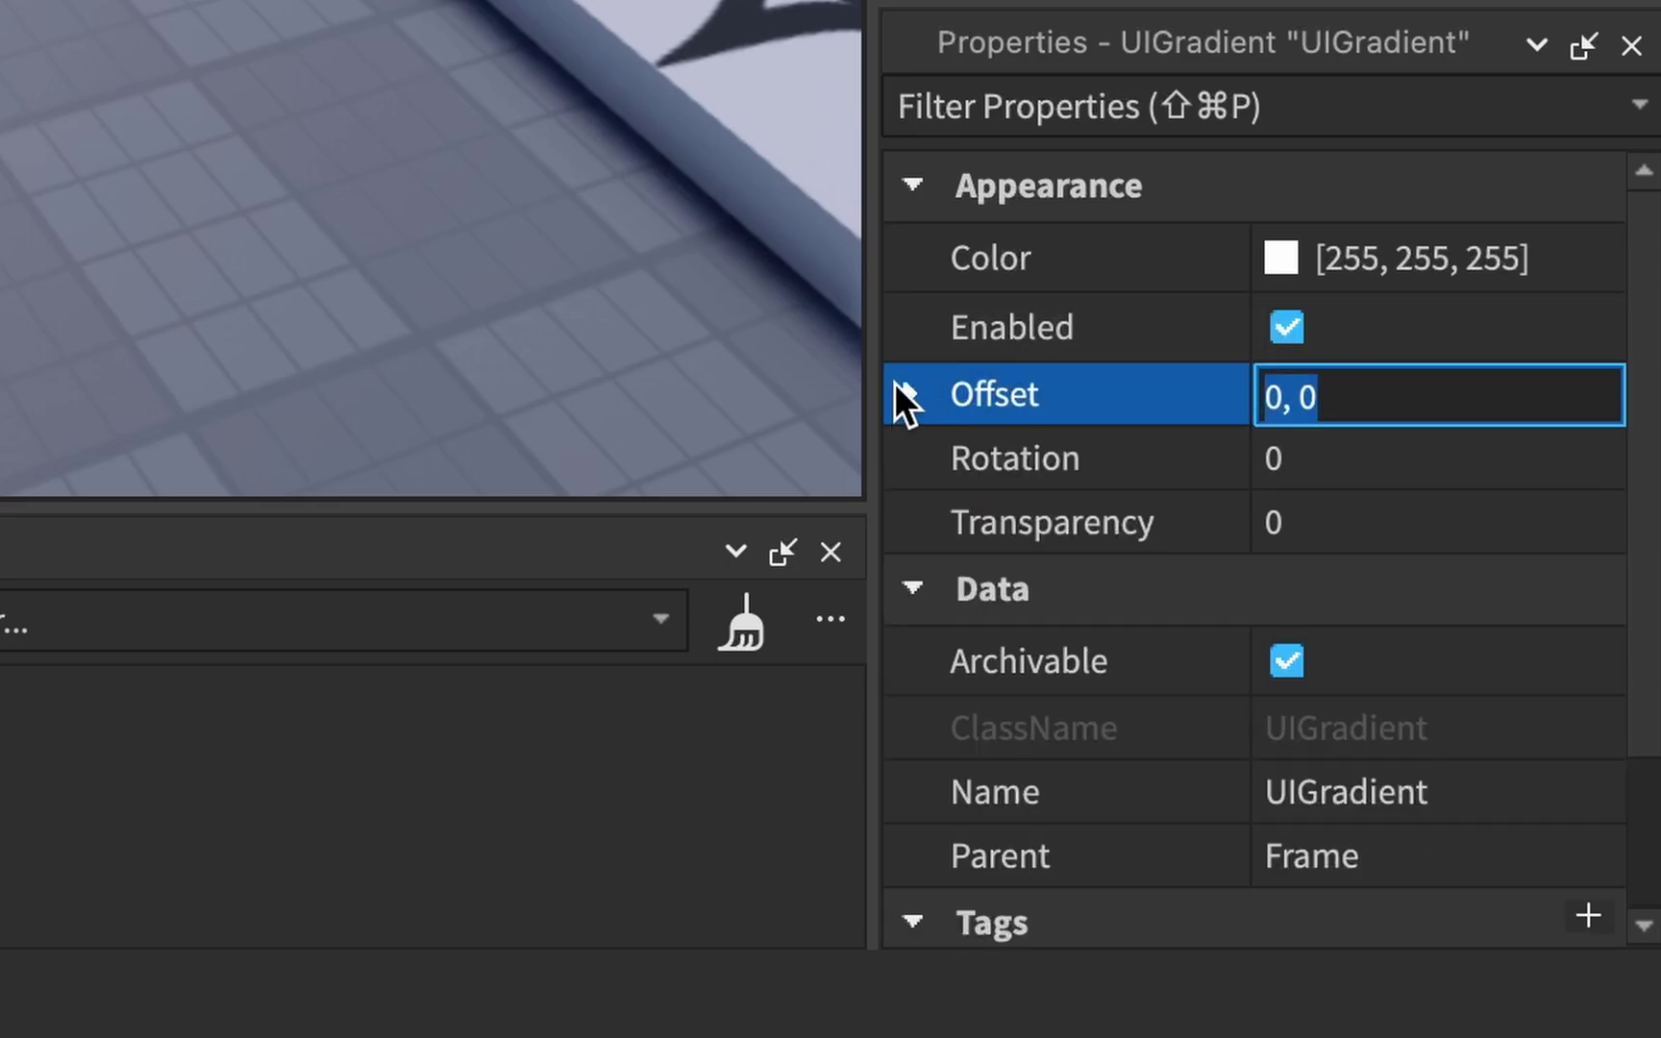
{"action": "scroll", "coordinate": [1179, 473], "scroll_direction": "down", "scroll_amount": 2}
{"action": "scroll", "coordinate": [1179, 473], "scroll_direction": "up", "scroll_amount": 2}
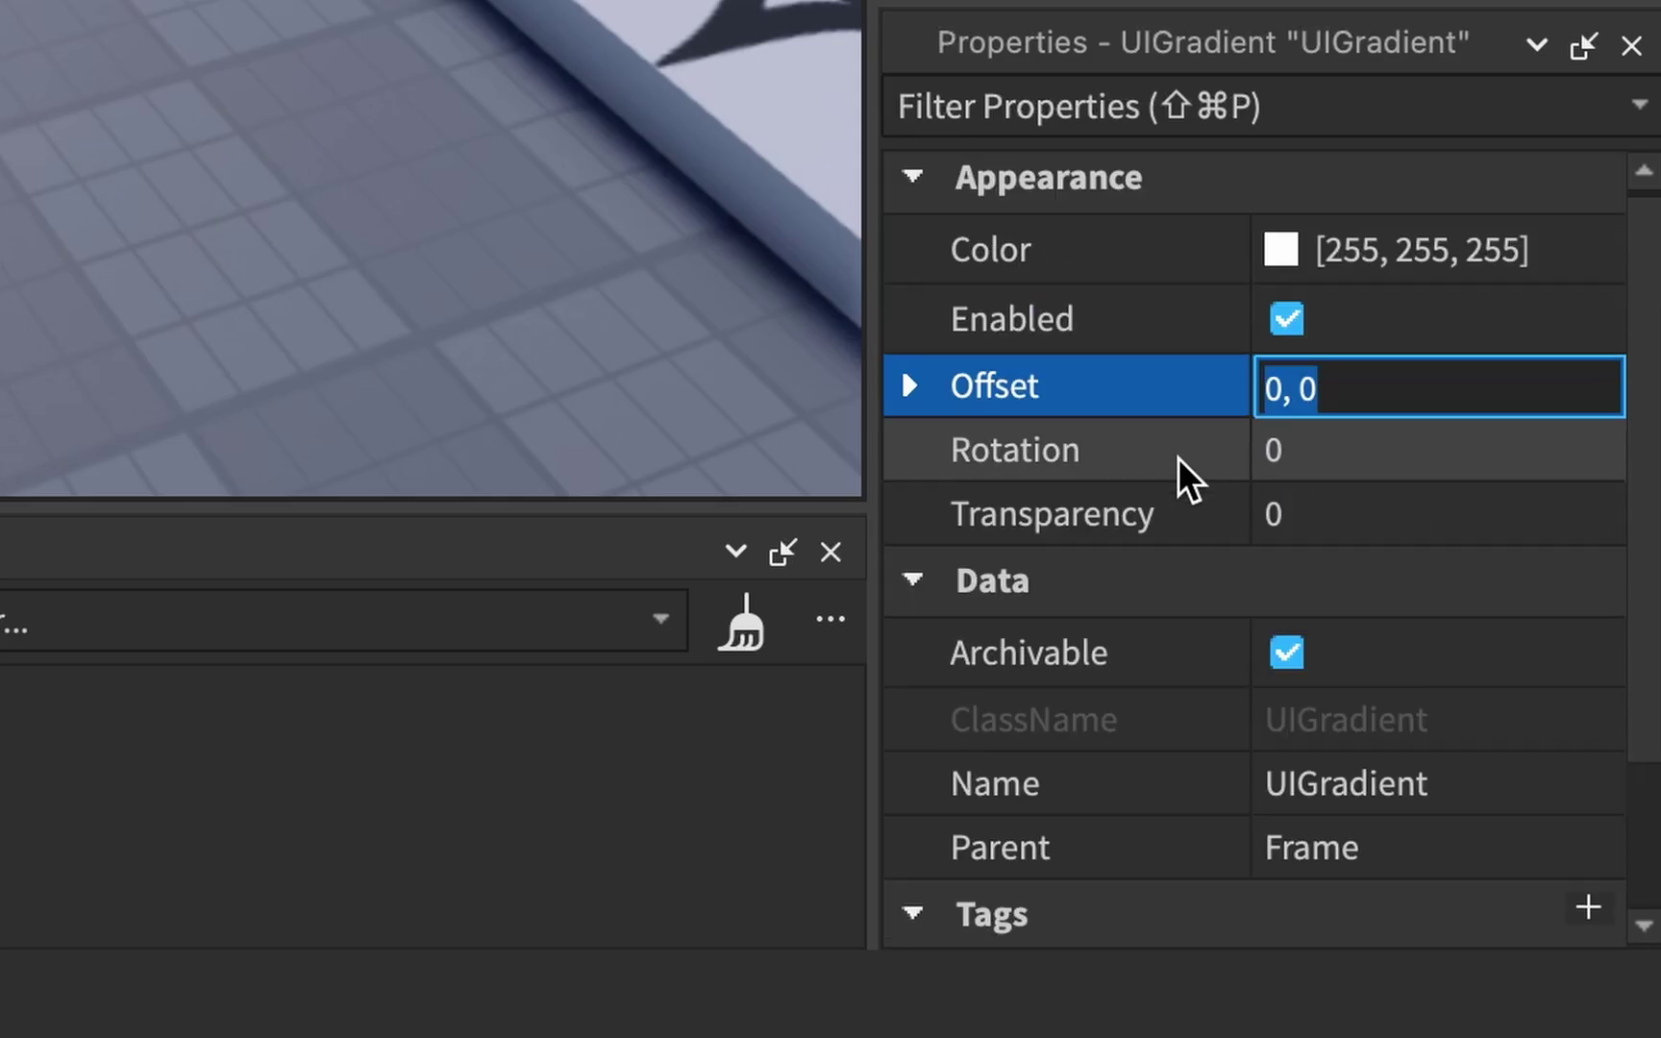
Set the gradient Color to pink (255, 110, 163) and open its colour-sequence editor.
{"action": "left_click", "coordinate": [1283, 258]}
{"action": "left_click", "coordinate": [1281, 257]}
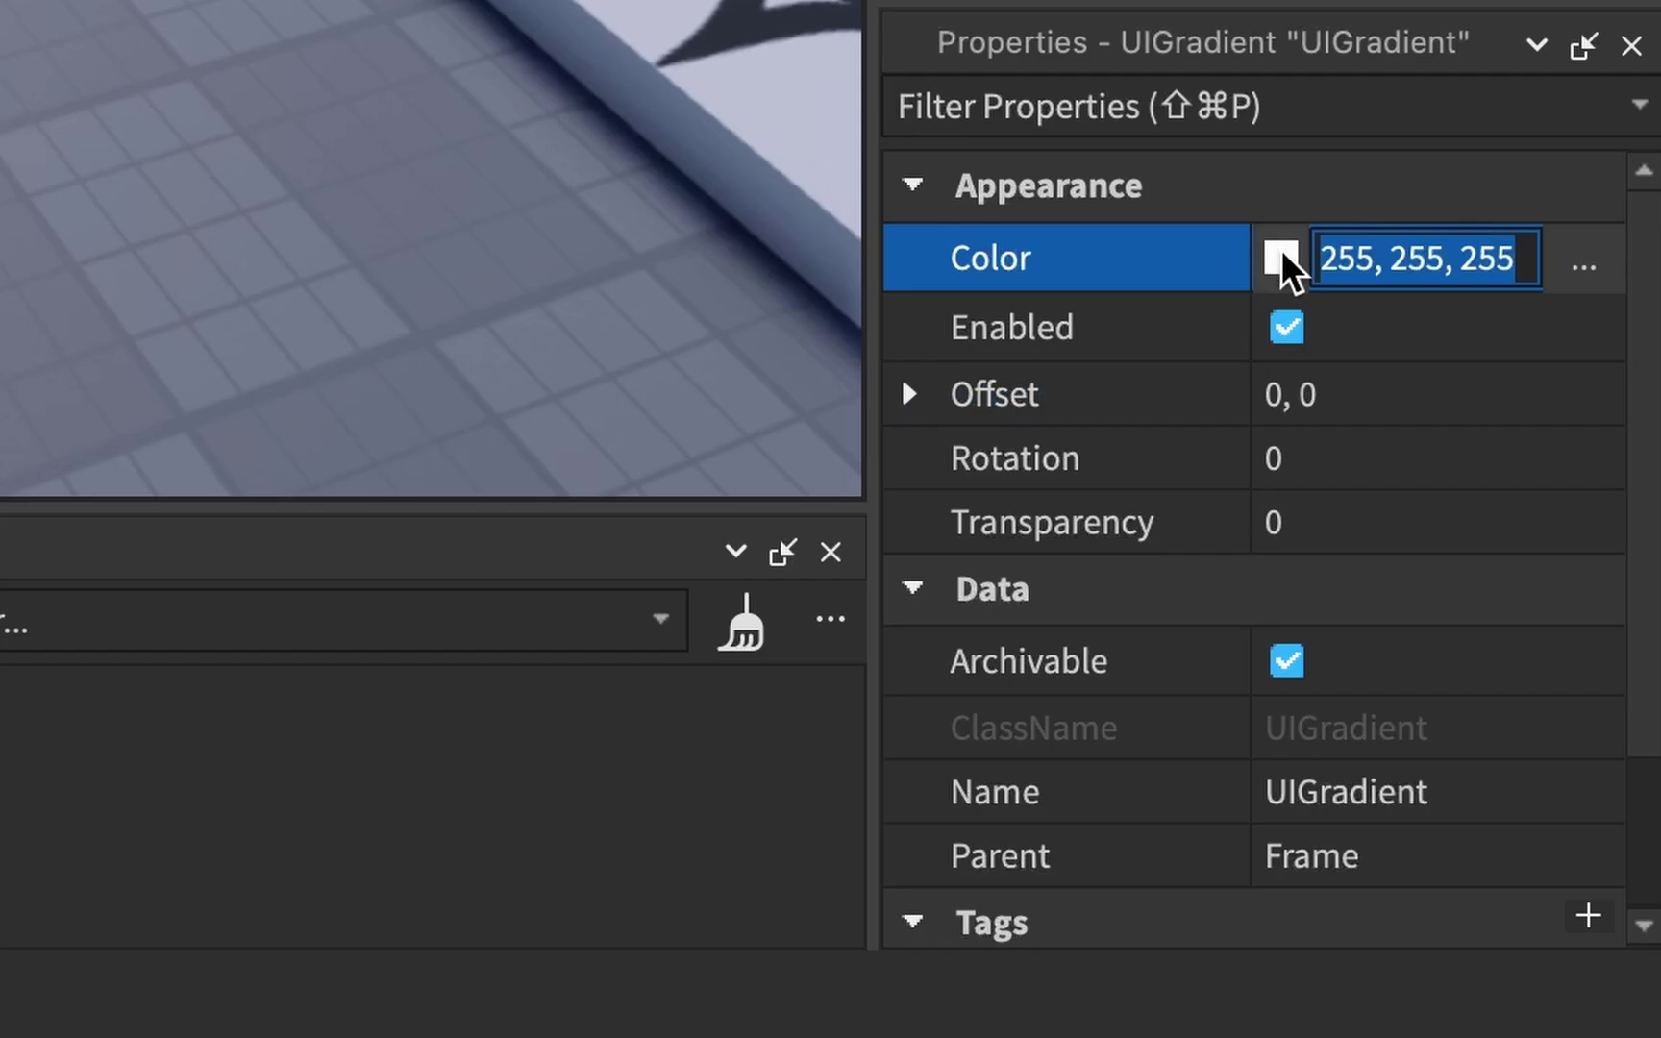
{"action": "left_click", "coordinate": [975, 365]}
{"action": "left_click_drag", "start_coordinate": [977, 364], "coordinate": [933, 462]}
{"action": "left_click", "coordinate": [928, 961]}
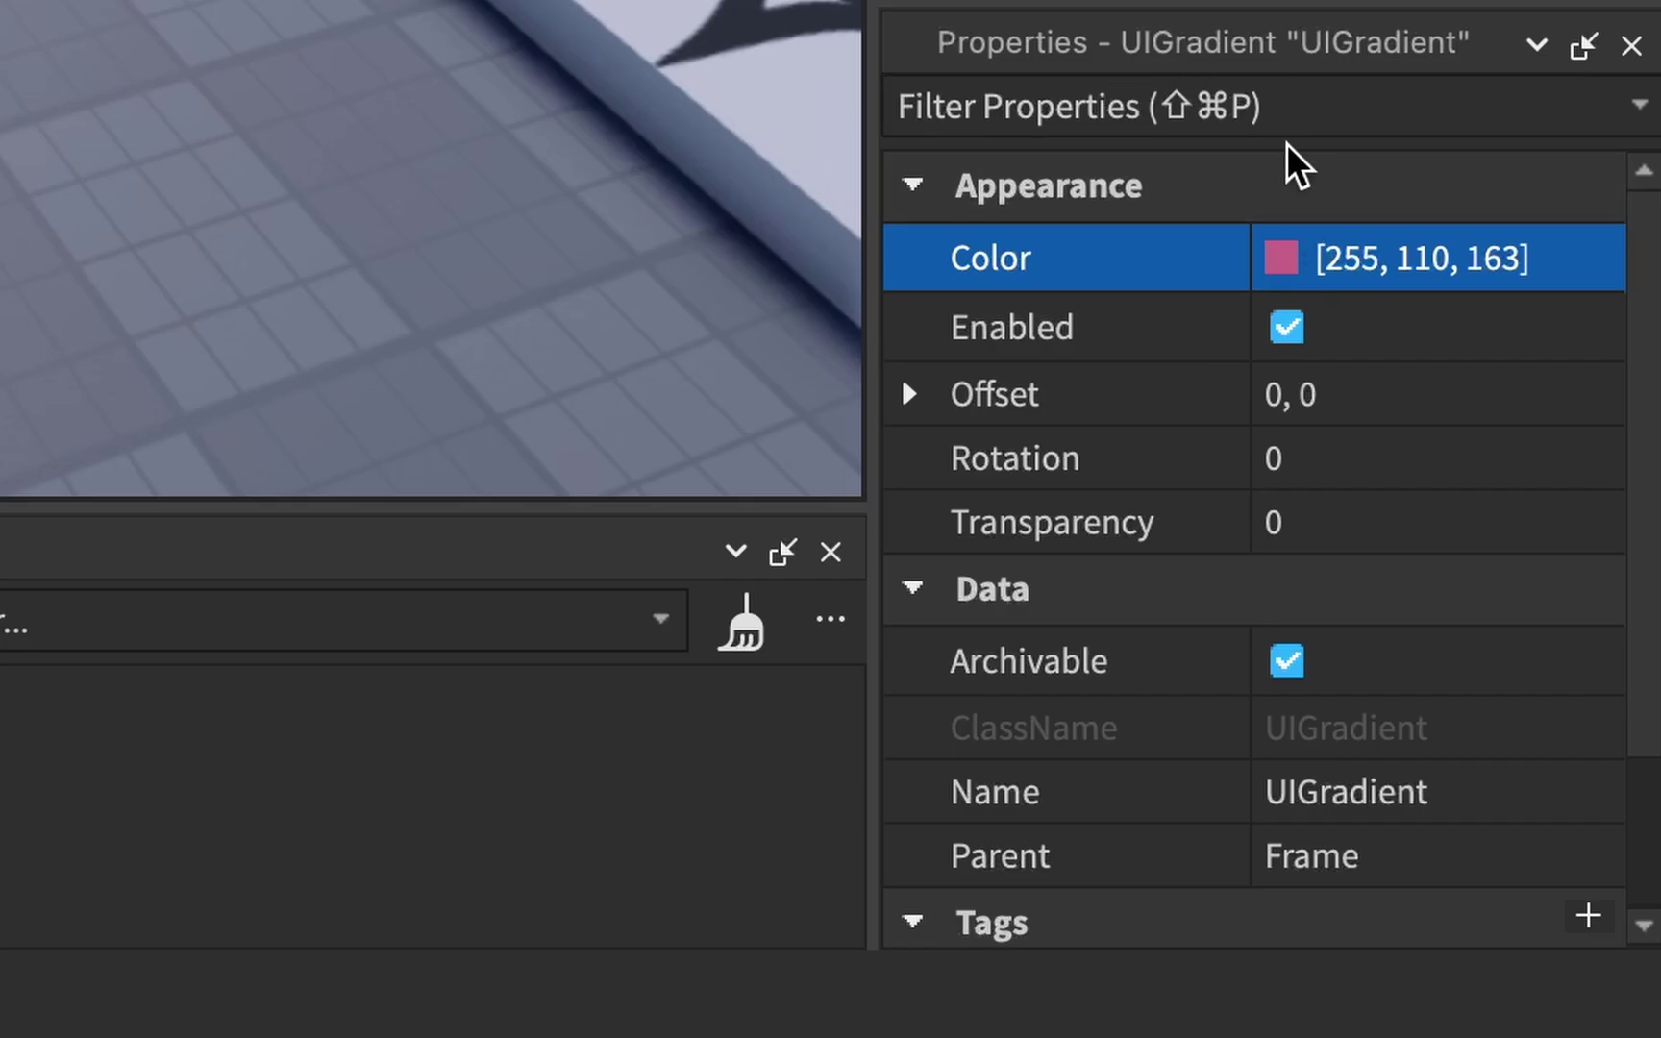
{"action": "left_click", "coordinate": [1365, 266]}
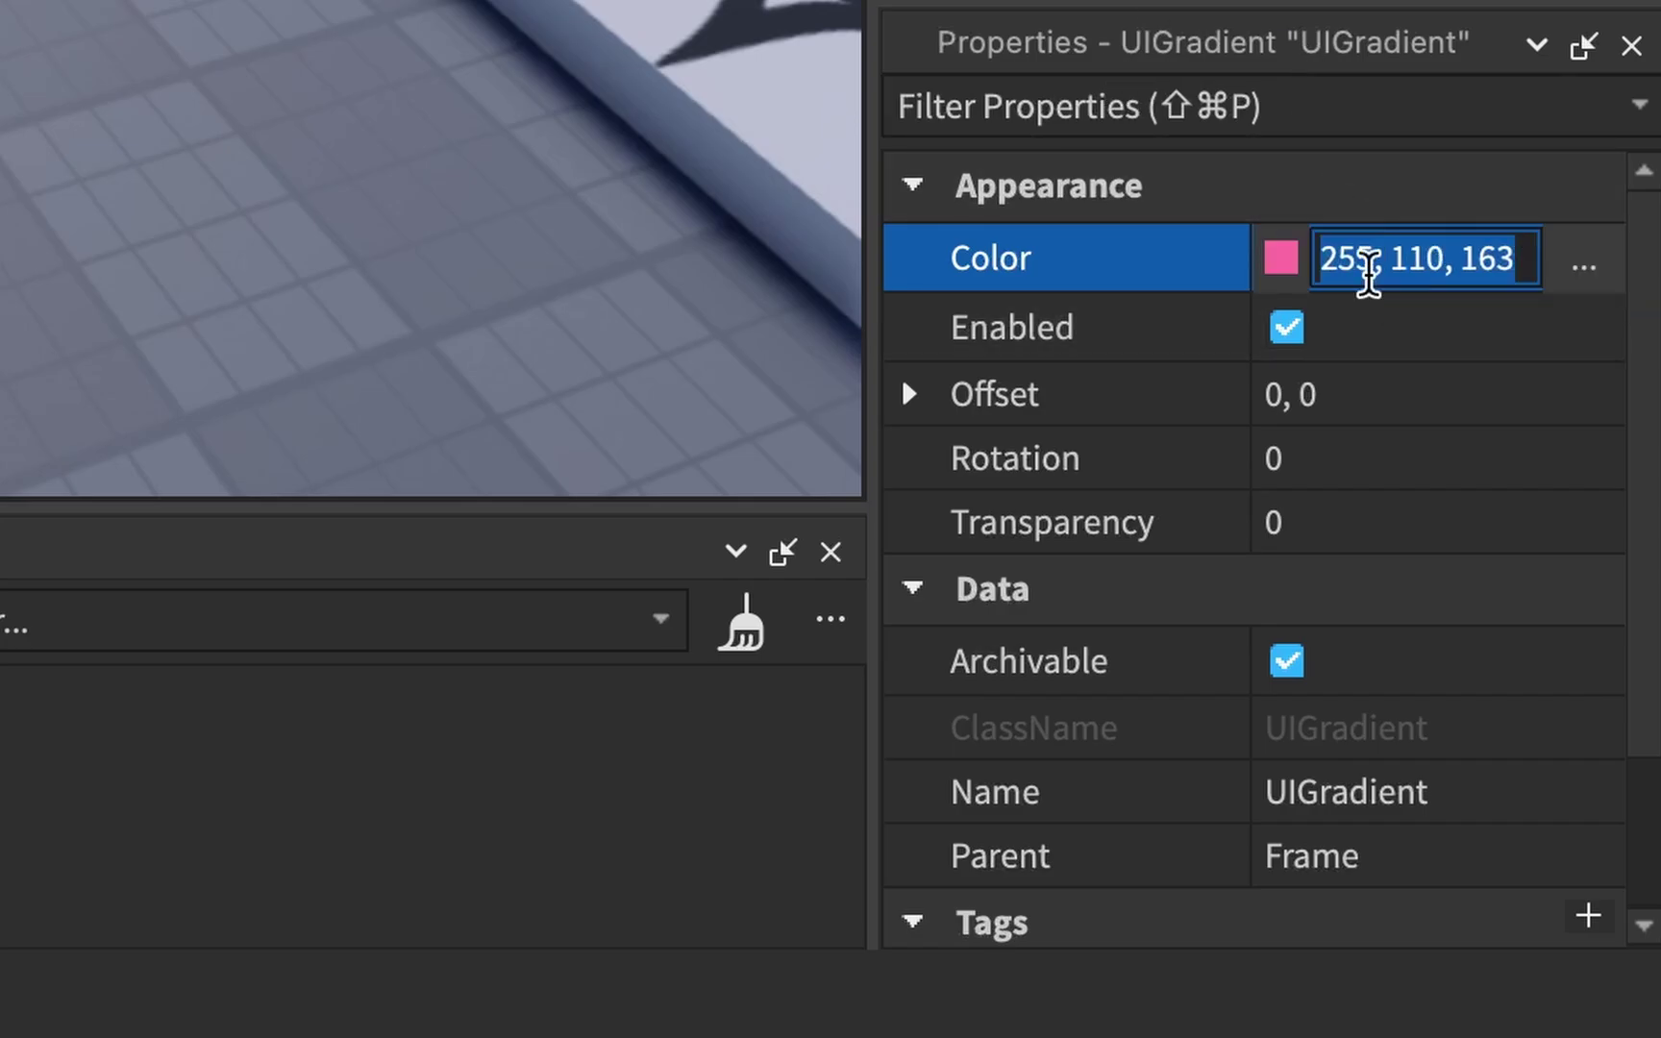
{"action": "left_click", "coordinate": [1577, 269]}
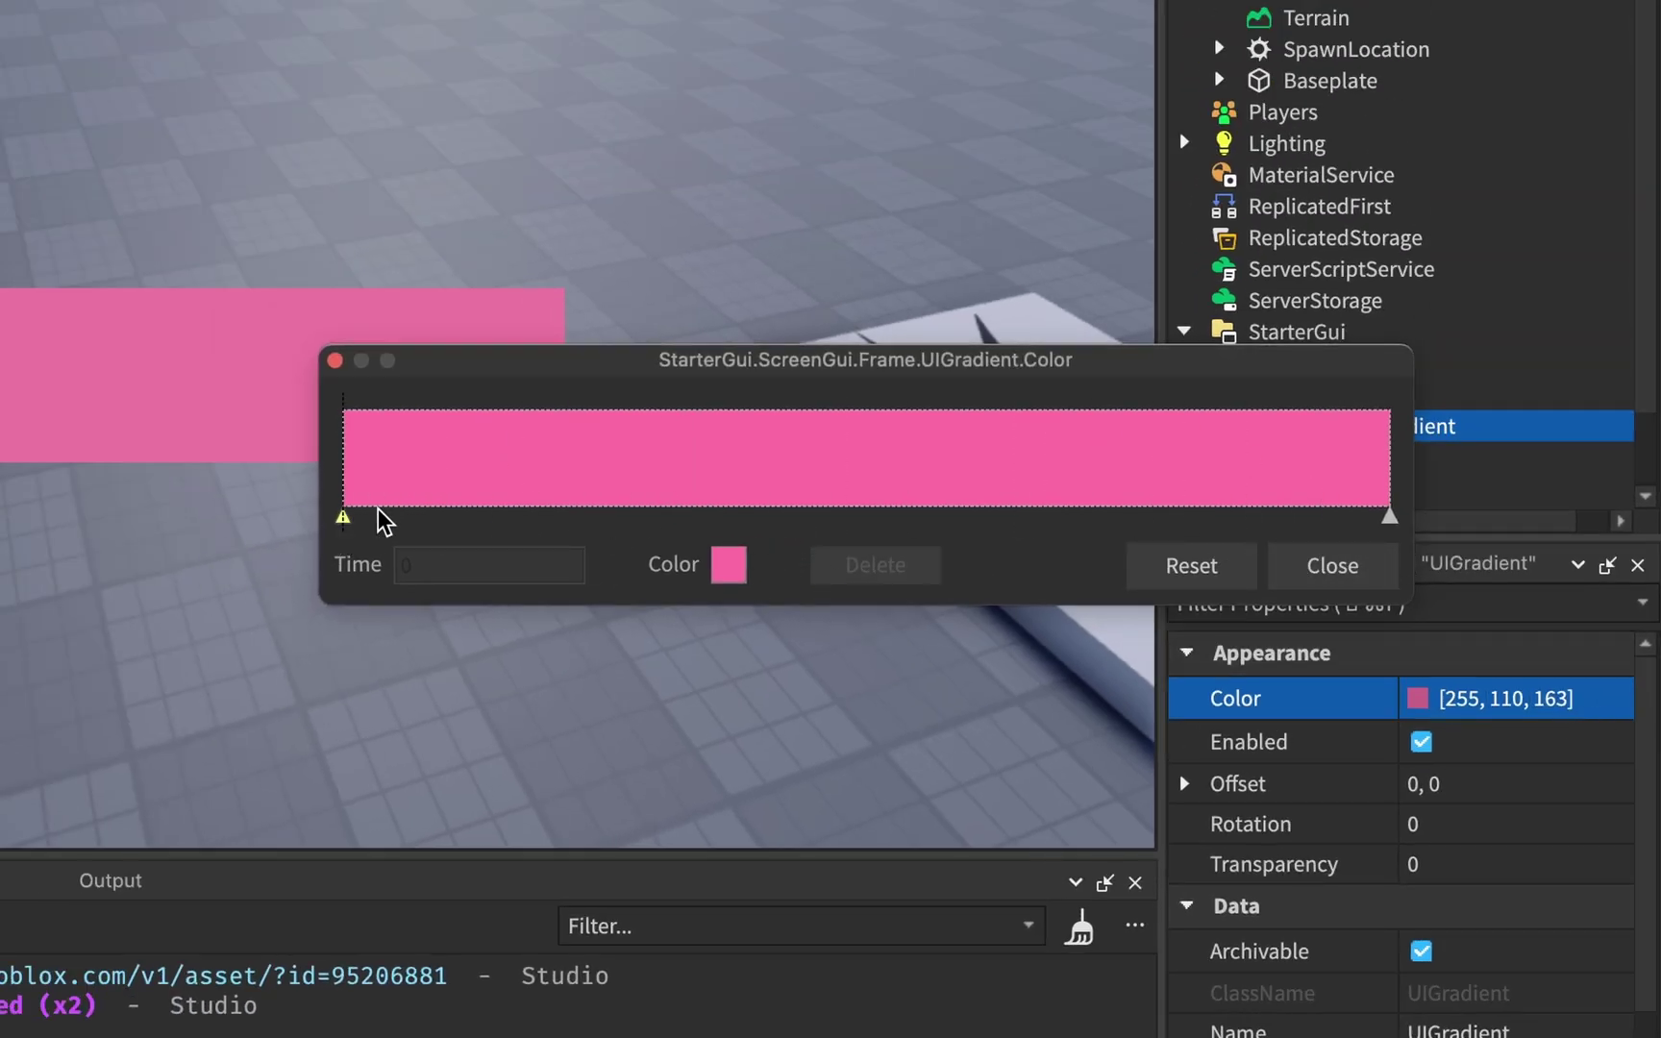
Set the gradient's start keypoint to yellow, leaving pink at the end.
{"action": "left_click", "coordinate": [728, 564]}
{"action": "left_click_drag", "start_coordinate": [1049, 830], "coordinate": [1180, 766]}
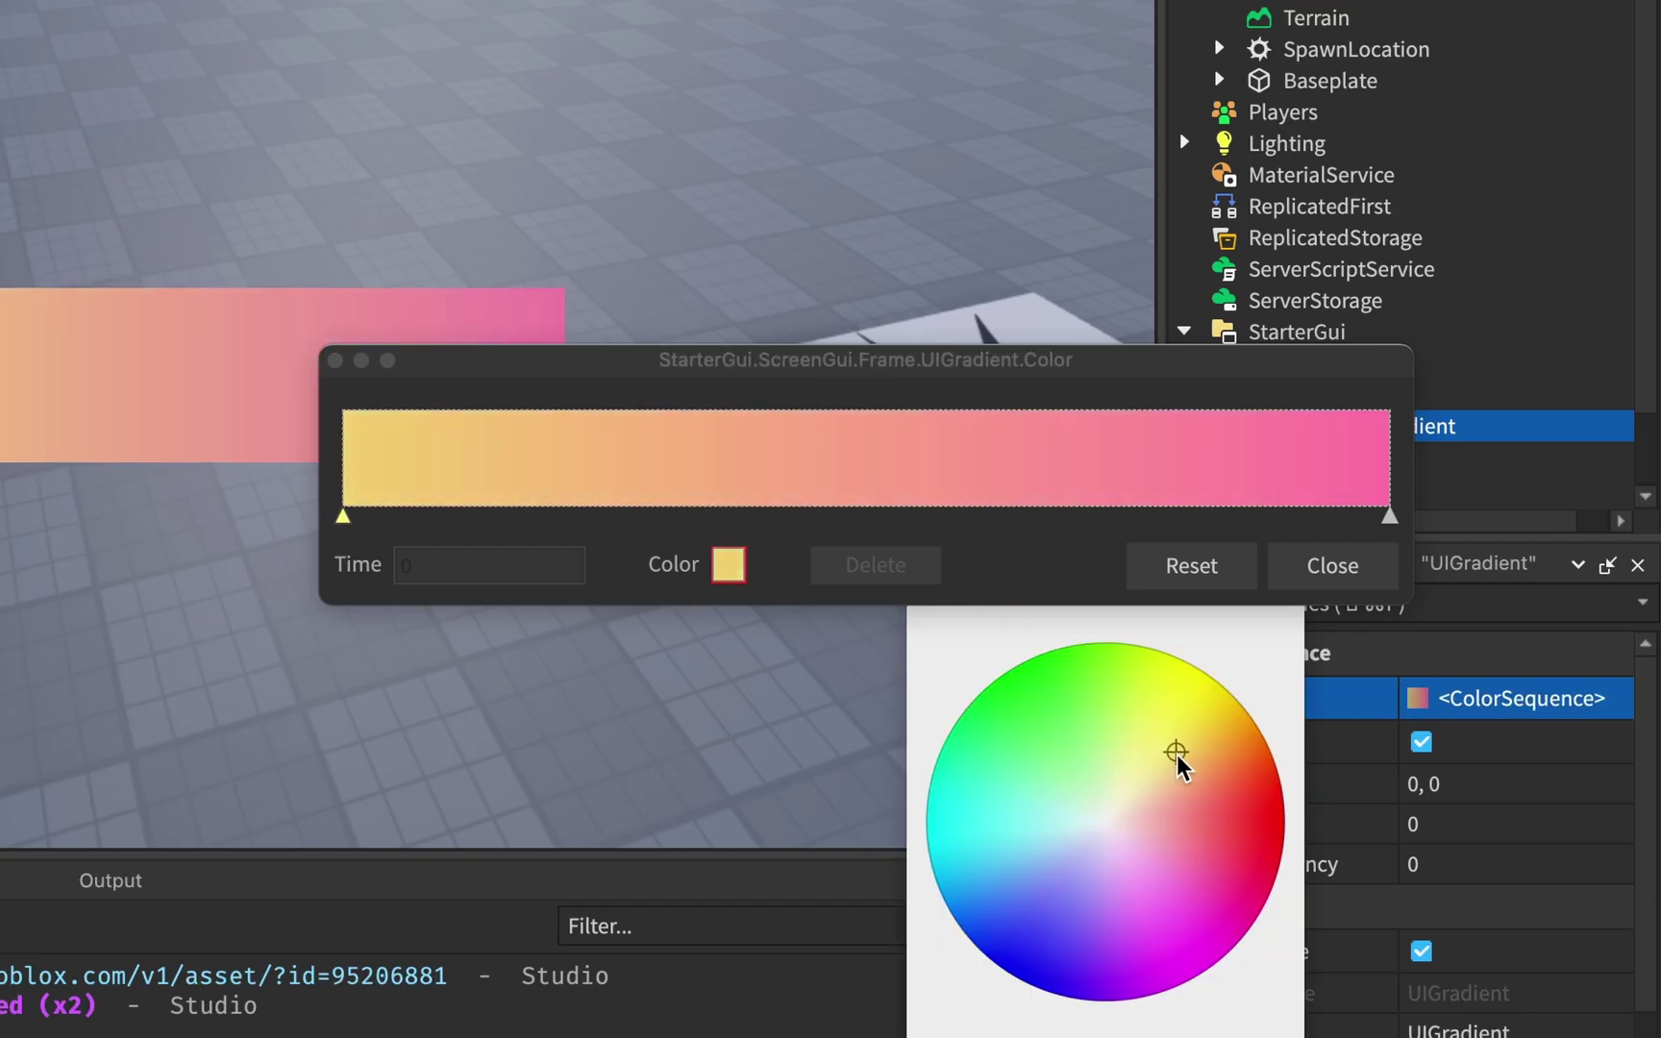
{"action": "left_click", "coordinate": [1389, 522]}
{"action": "left_click", "coordinate": [343, 518]}
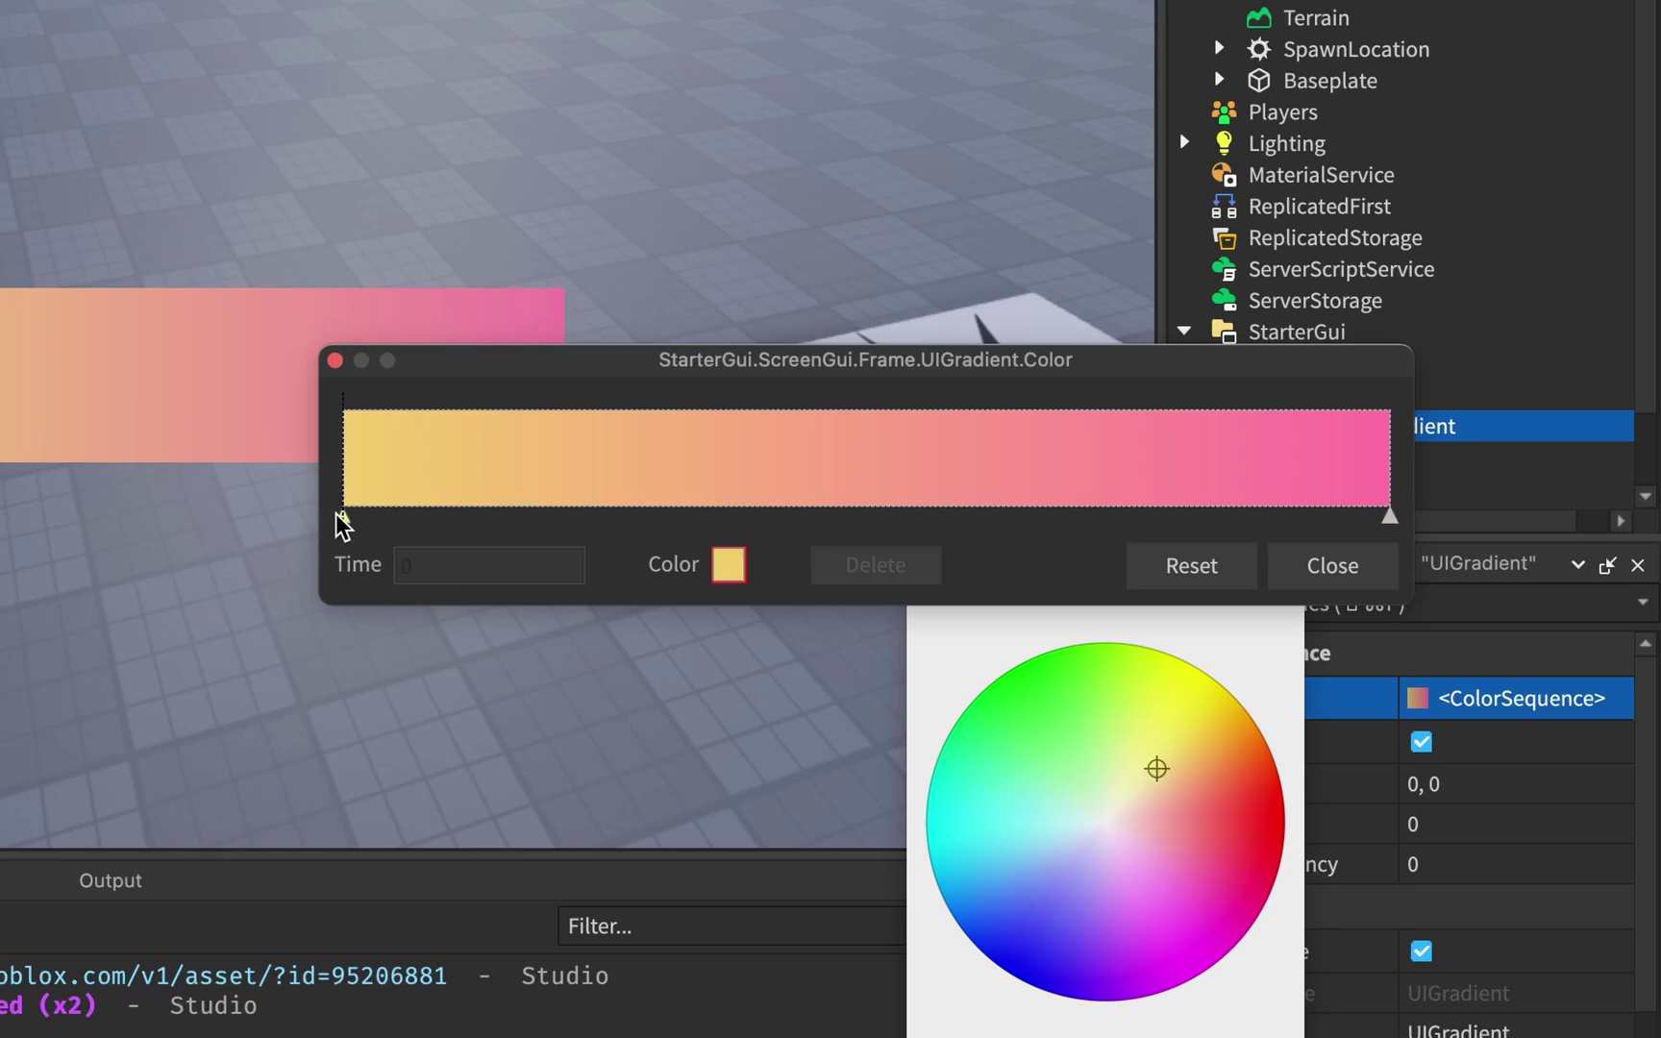
{"action": "left_click", "coordinate": [1390, 519]}
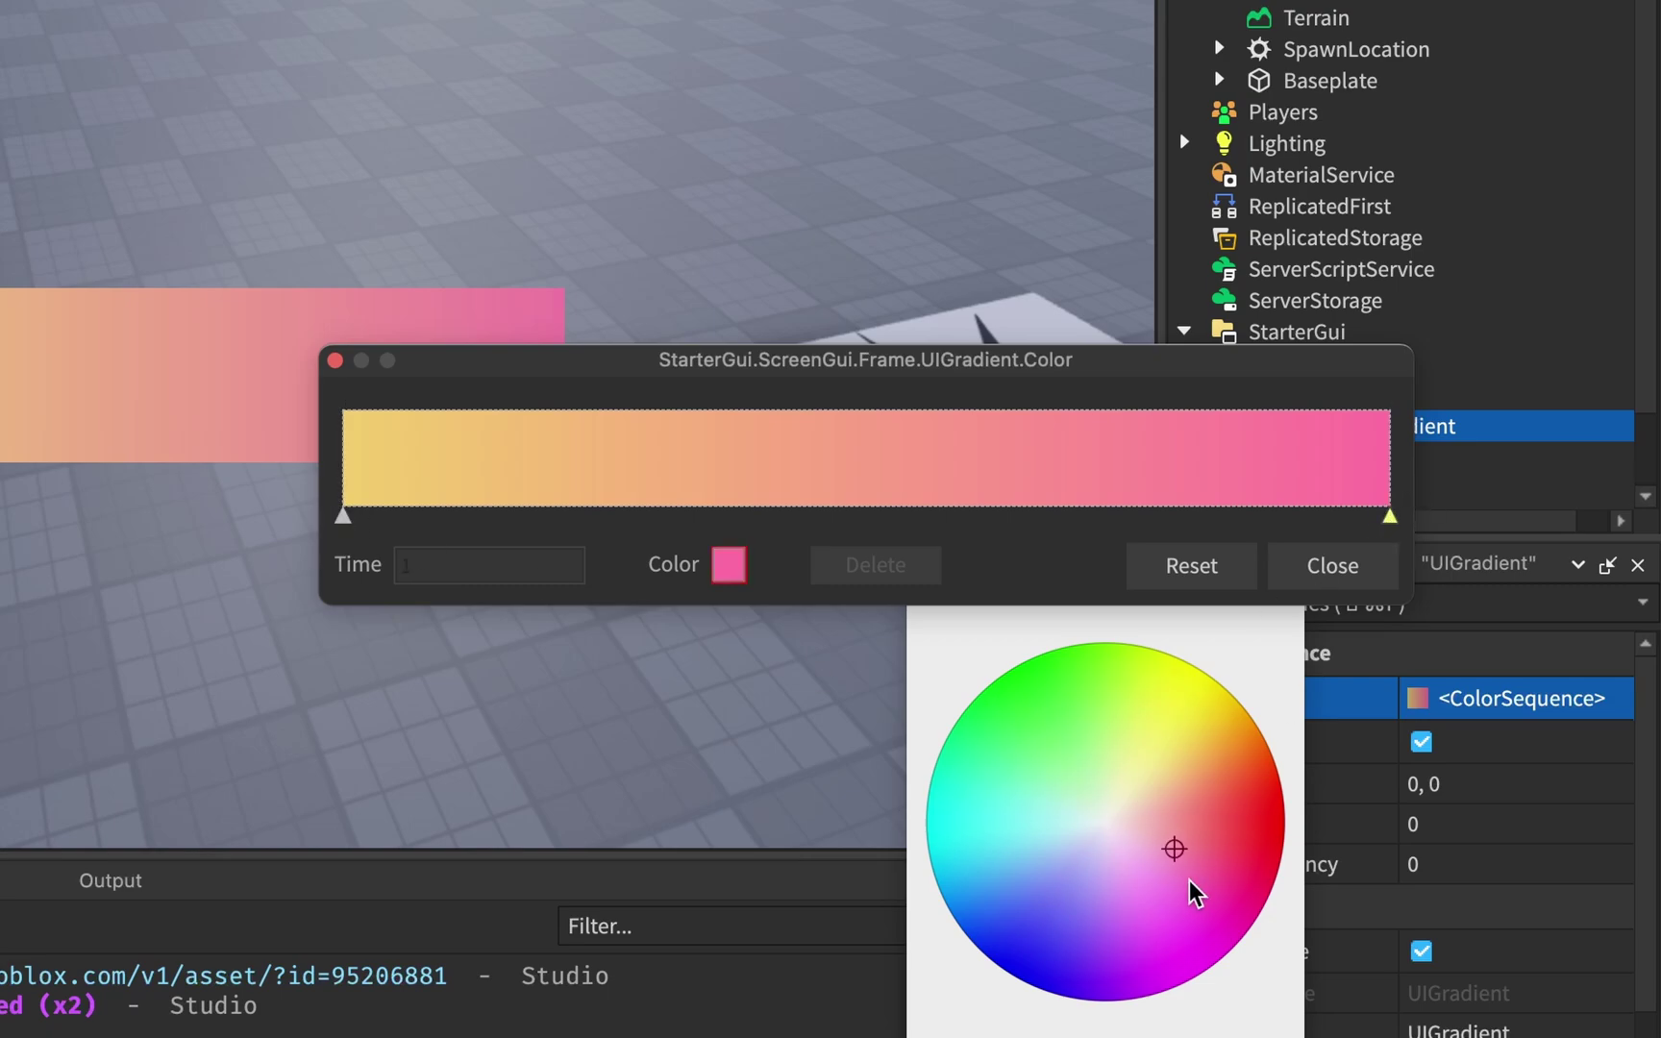
Add a magenta middle keypoint, then delete it and close the editor.
{"action": "left_click", "coordinate": [890, 461]}
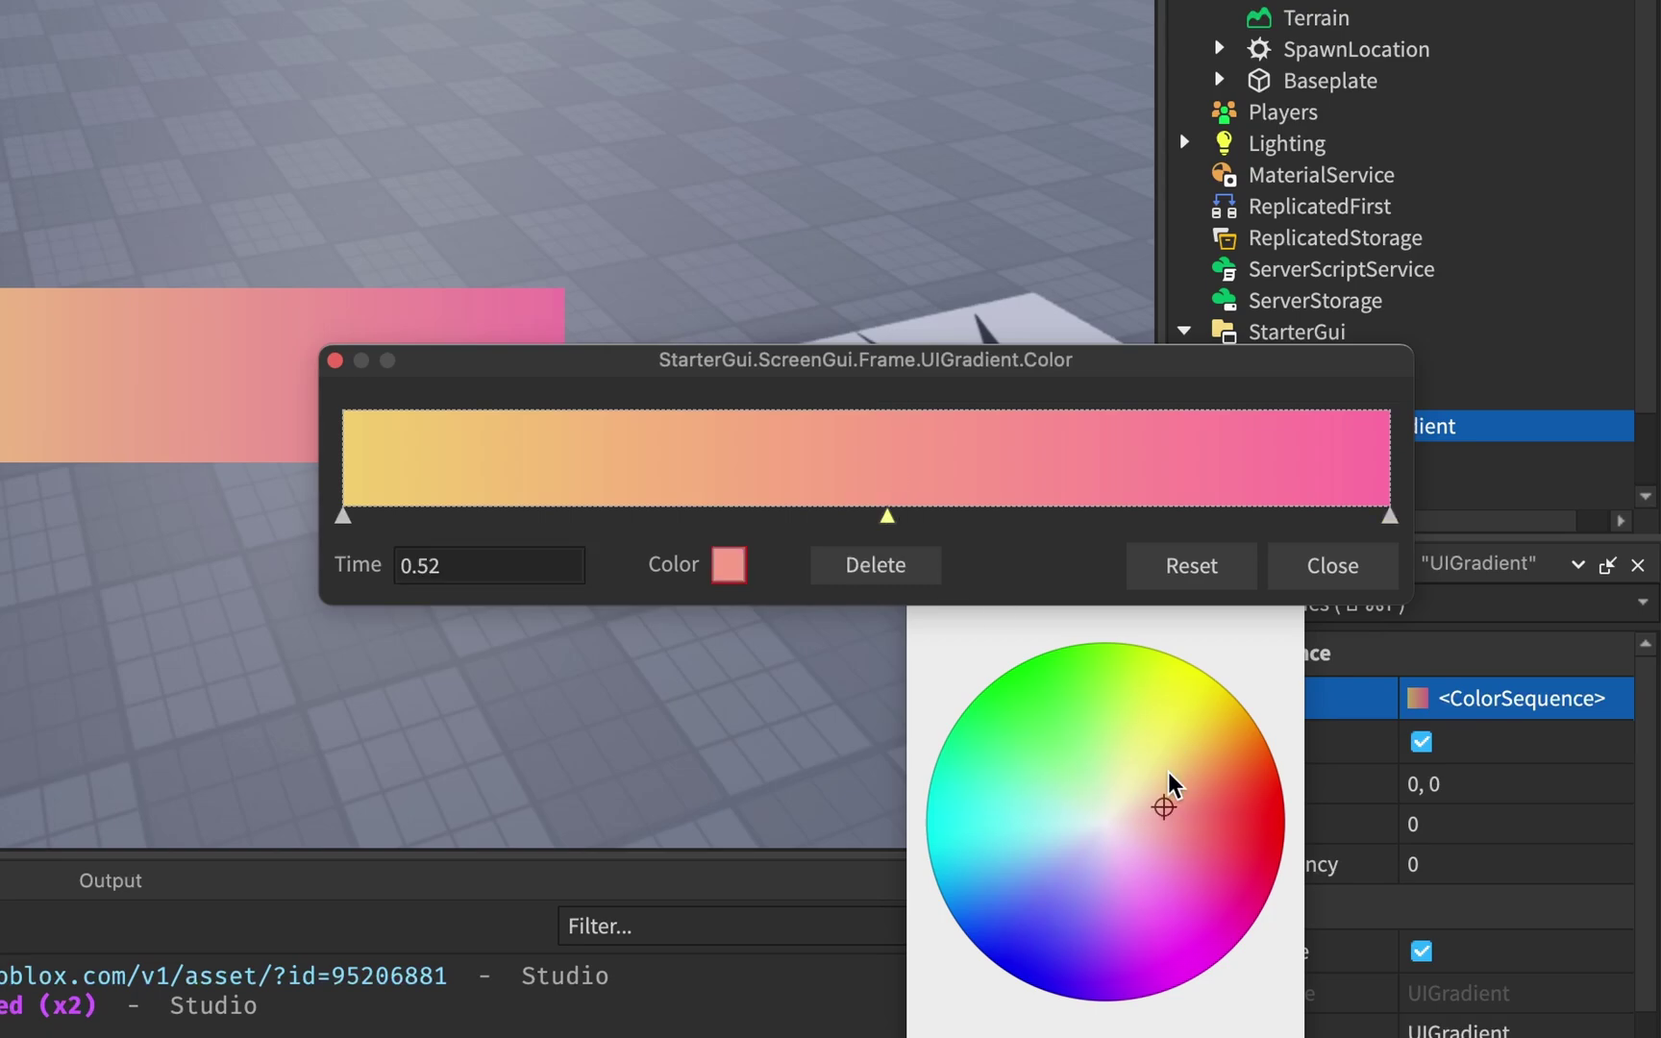
{"action": "mouse_move", "coordinate": [1172, 784]}
{"action": "left_mouse_down"}
{"action": "mouse_move", "coordinate": [1223, 766]}
{"action": "mouse_move", "coordinate": [1234, 919]}
{"action": "mouse_move", "coordinate": [1272, 909]}
{"action": "mouse_move", "coordinate": [1072, 927]}
{"action": "mouse_move", "coordinate": [1156, 998]}
{"action": "mouse_move", "coordinate": [1249, 927]}
{"action": "mouse_move", "coordinate": [1192, 896]}
{"action": "left_mouse_up"}
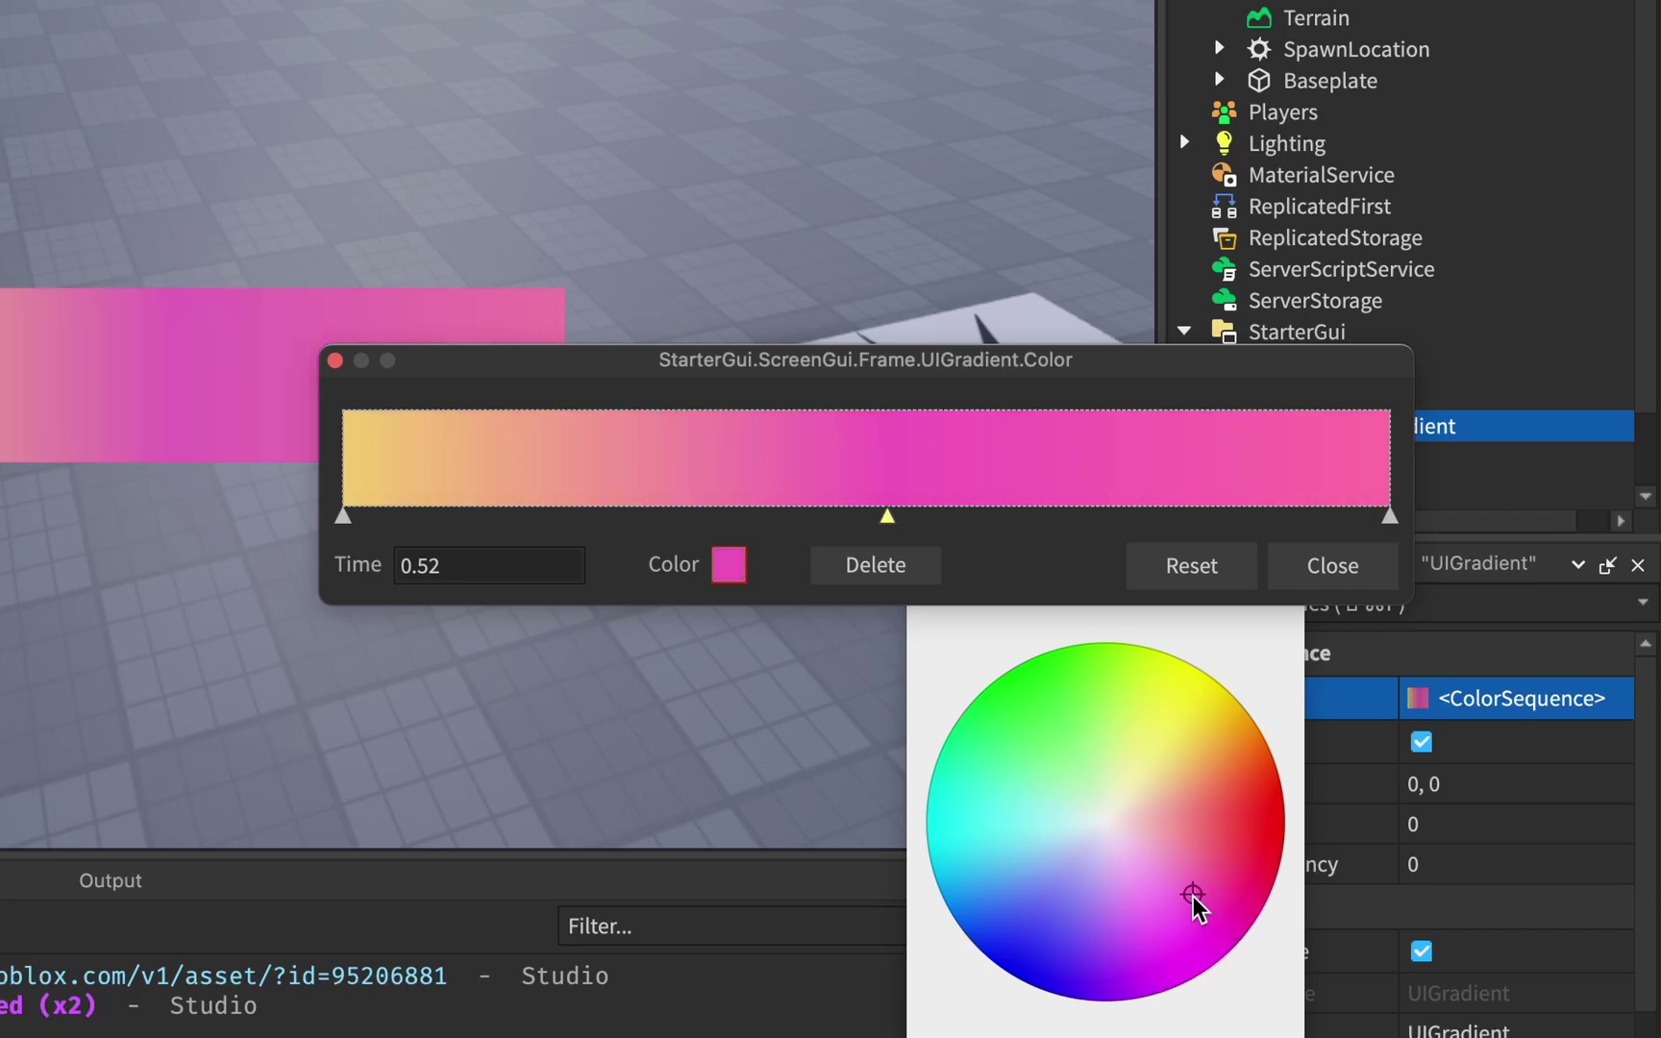
{"action": "left_click_drag", "start_coordinate": [887, 517], "coordinate": [891, 520]}
{"action": "left_click", "coordinate": [889, 567]}
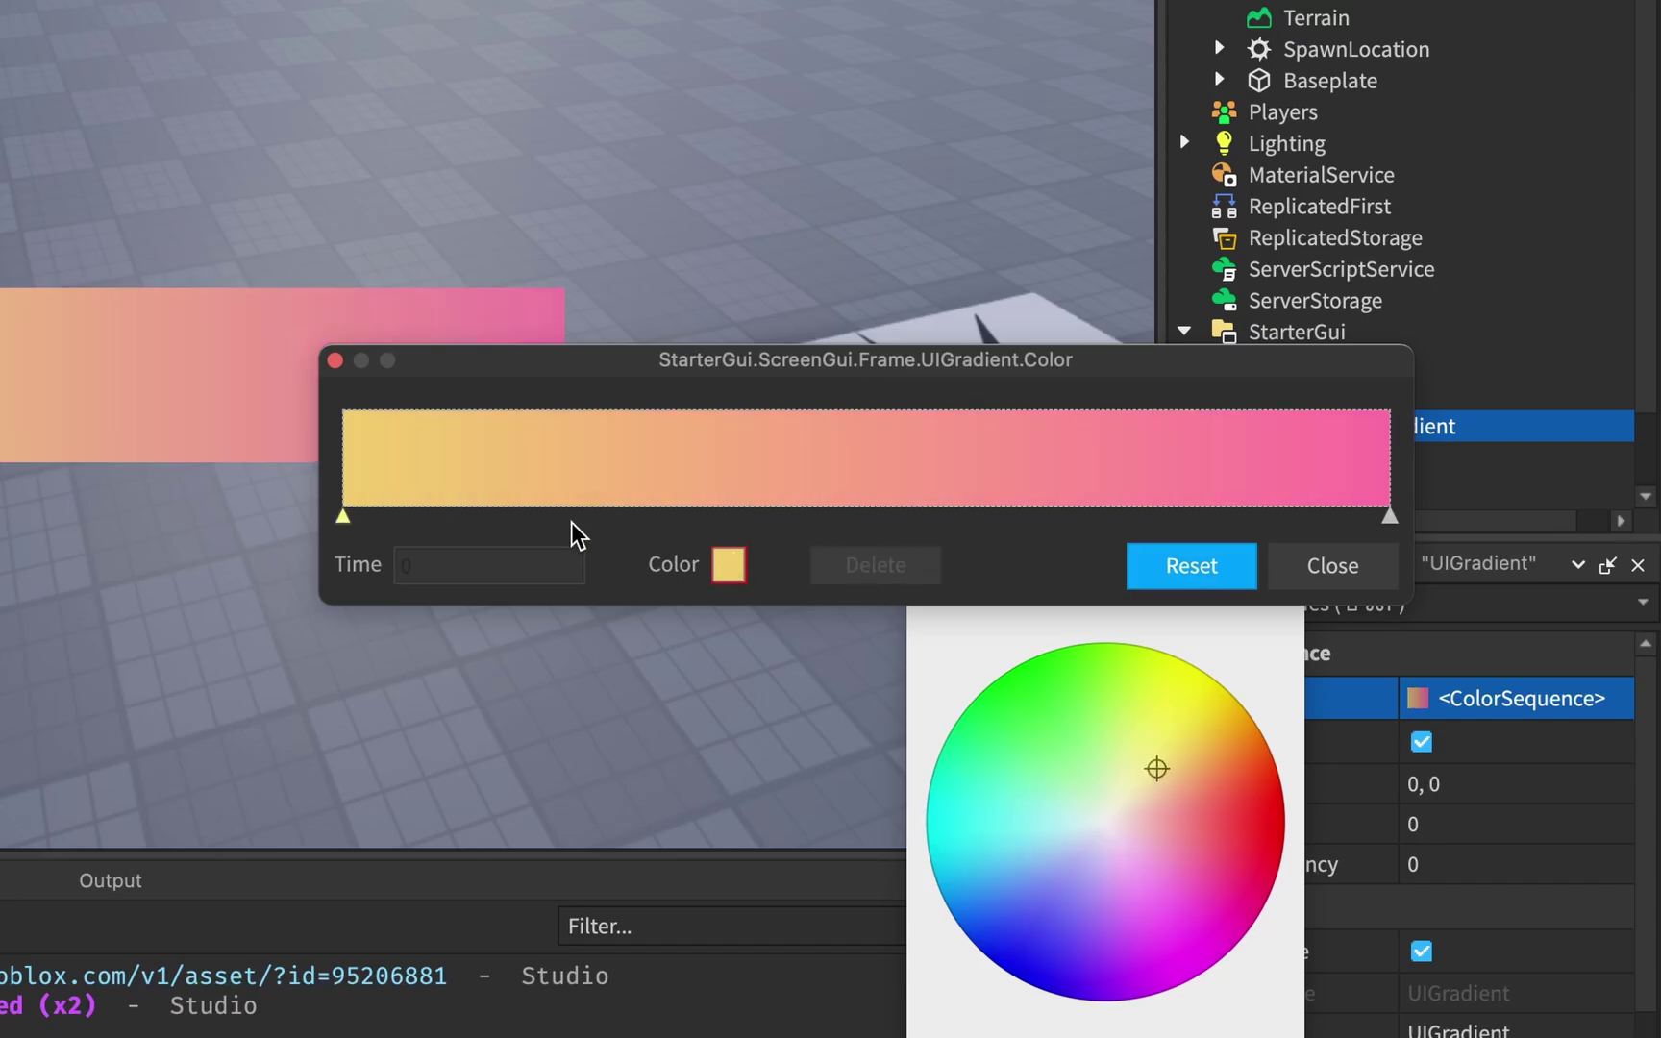
{"action": "left_click", "coordinate": [1330, 566]}
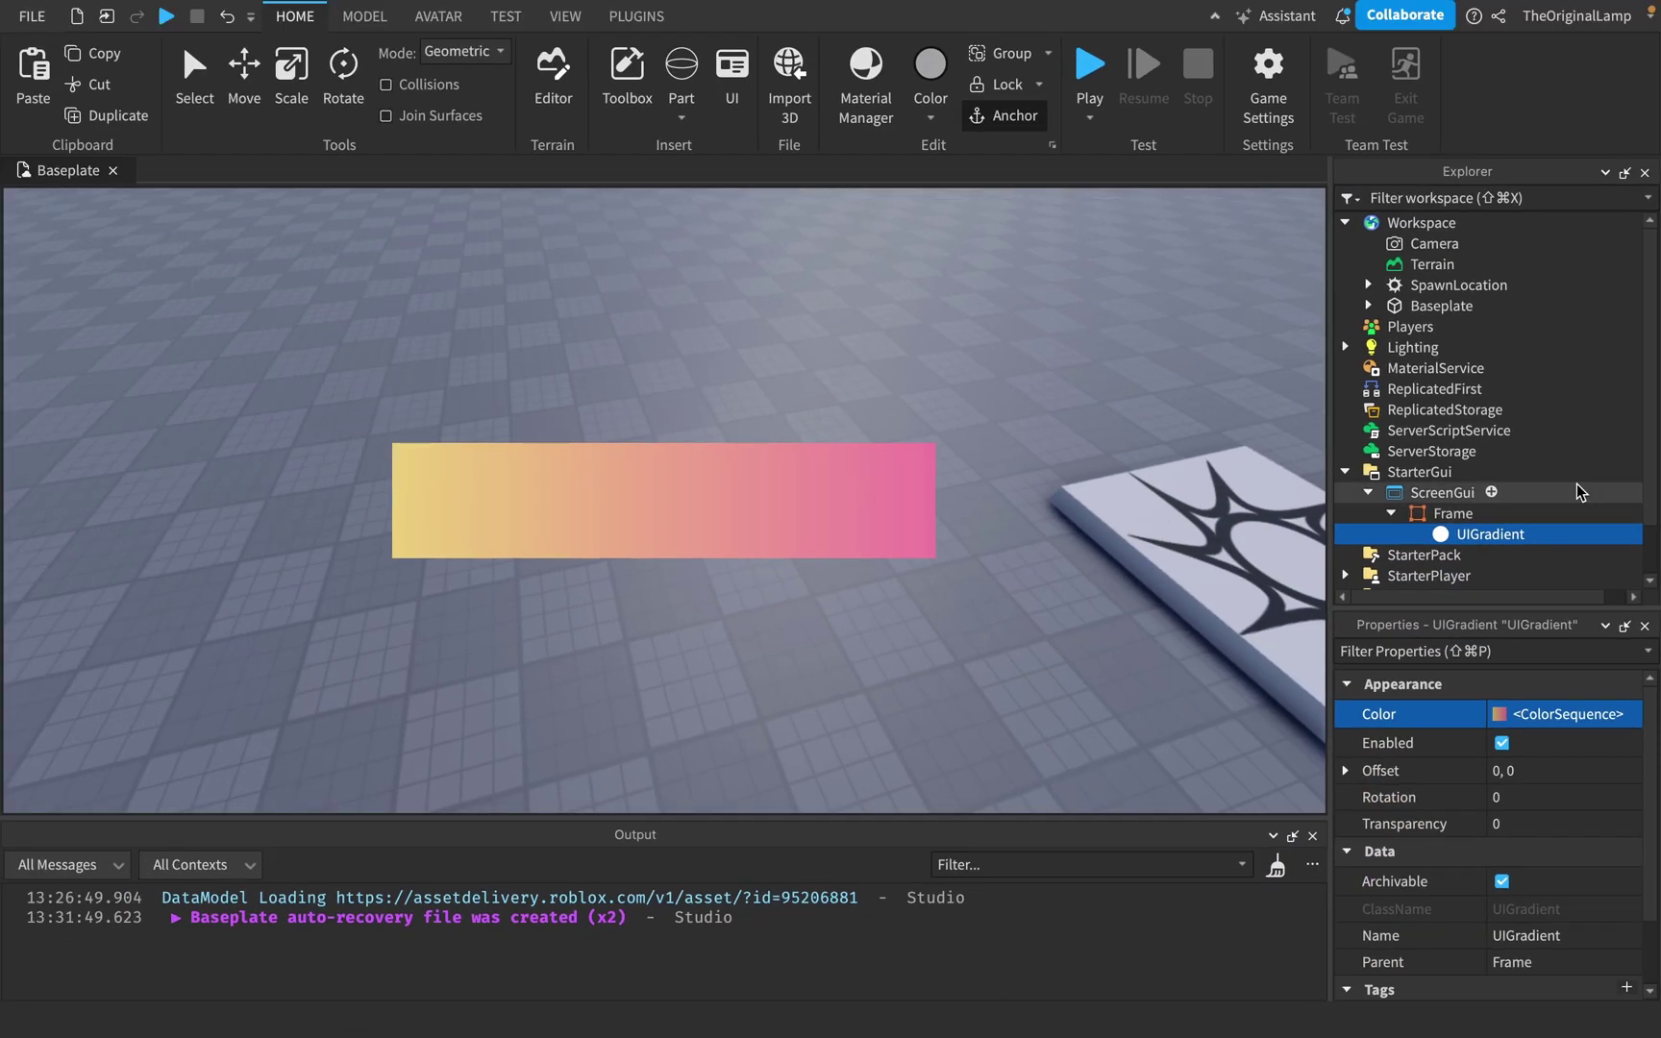
{"action": "left_click", "coordinate": [1345, 770]}
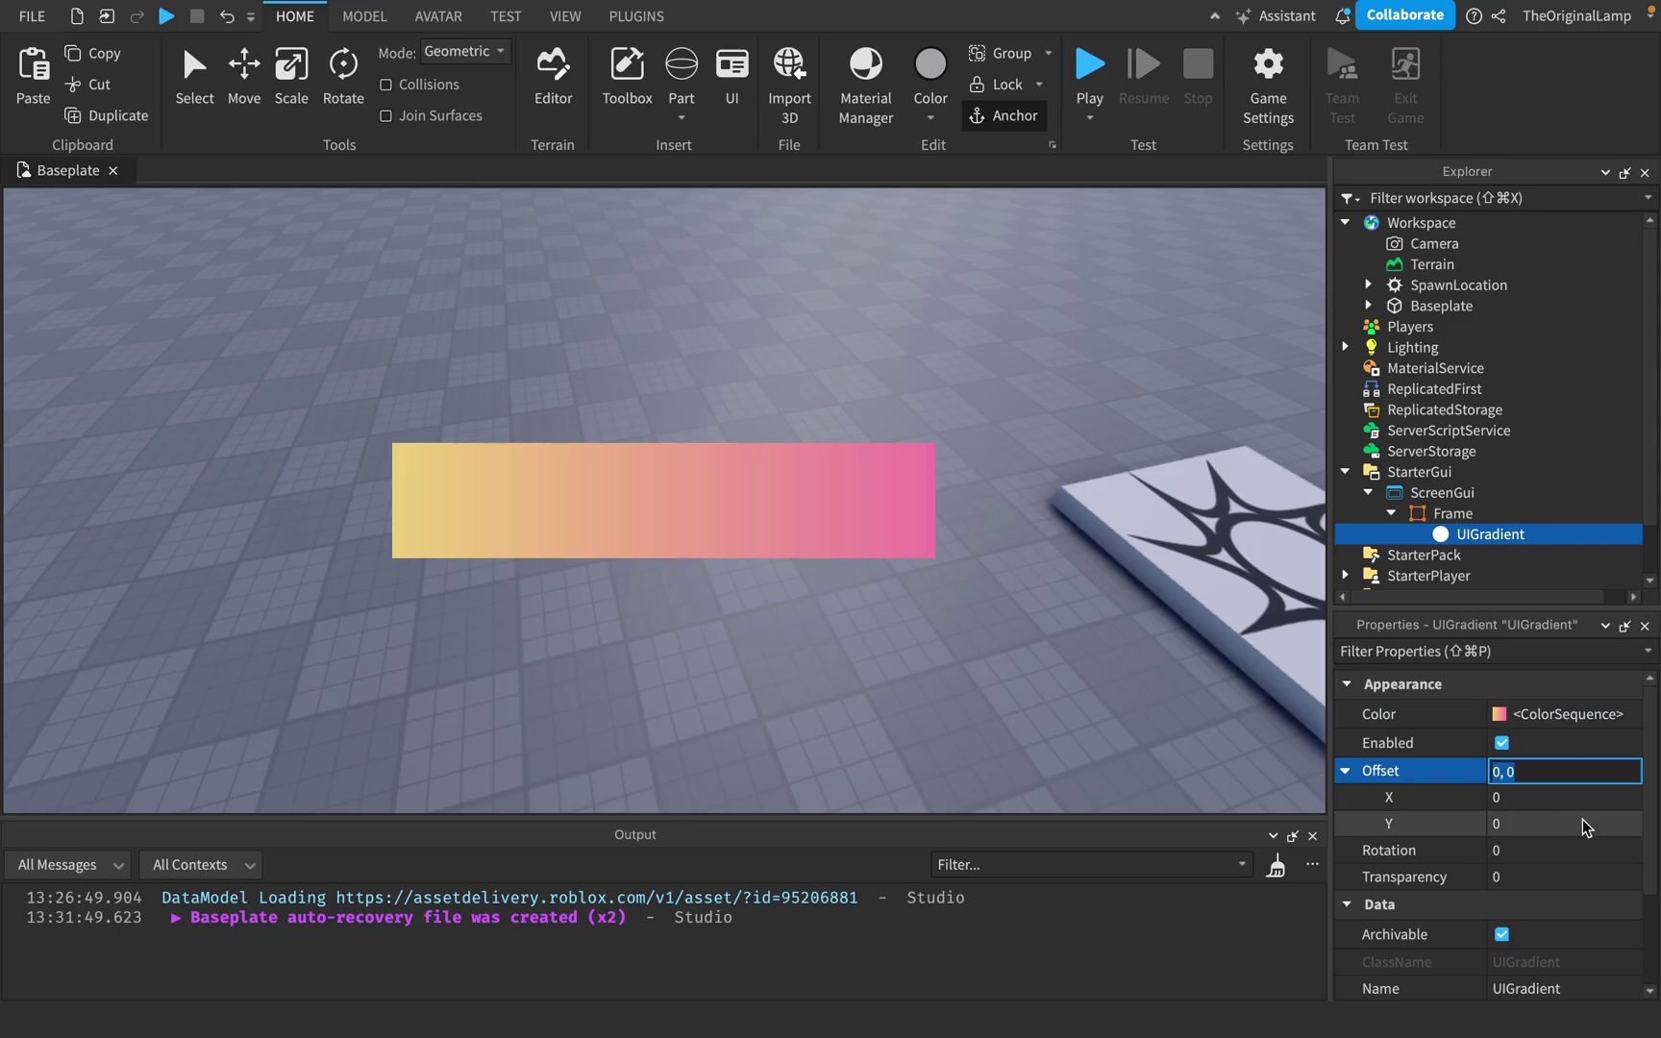
{"action": "left_click", "coordinate": [1567, 797]}
{"action": "key", "text": "Return"}
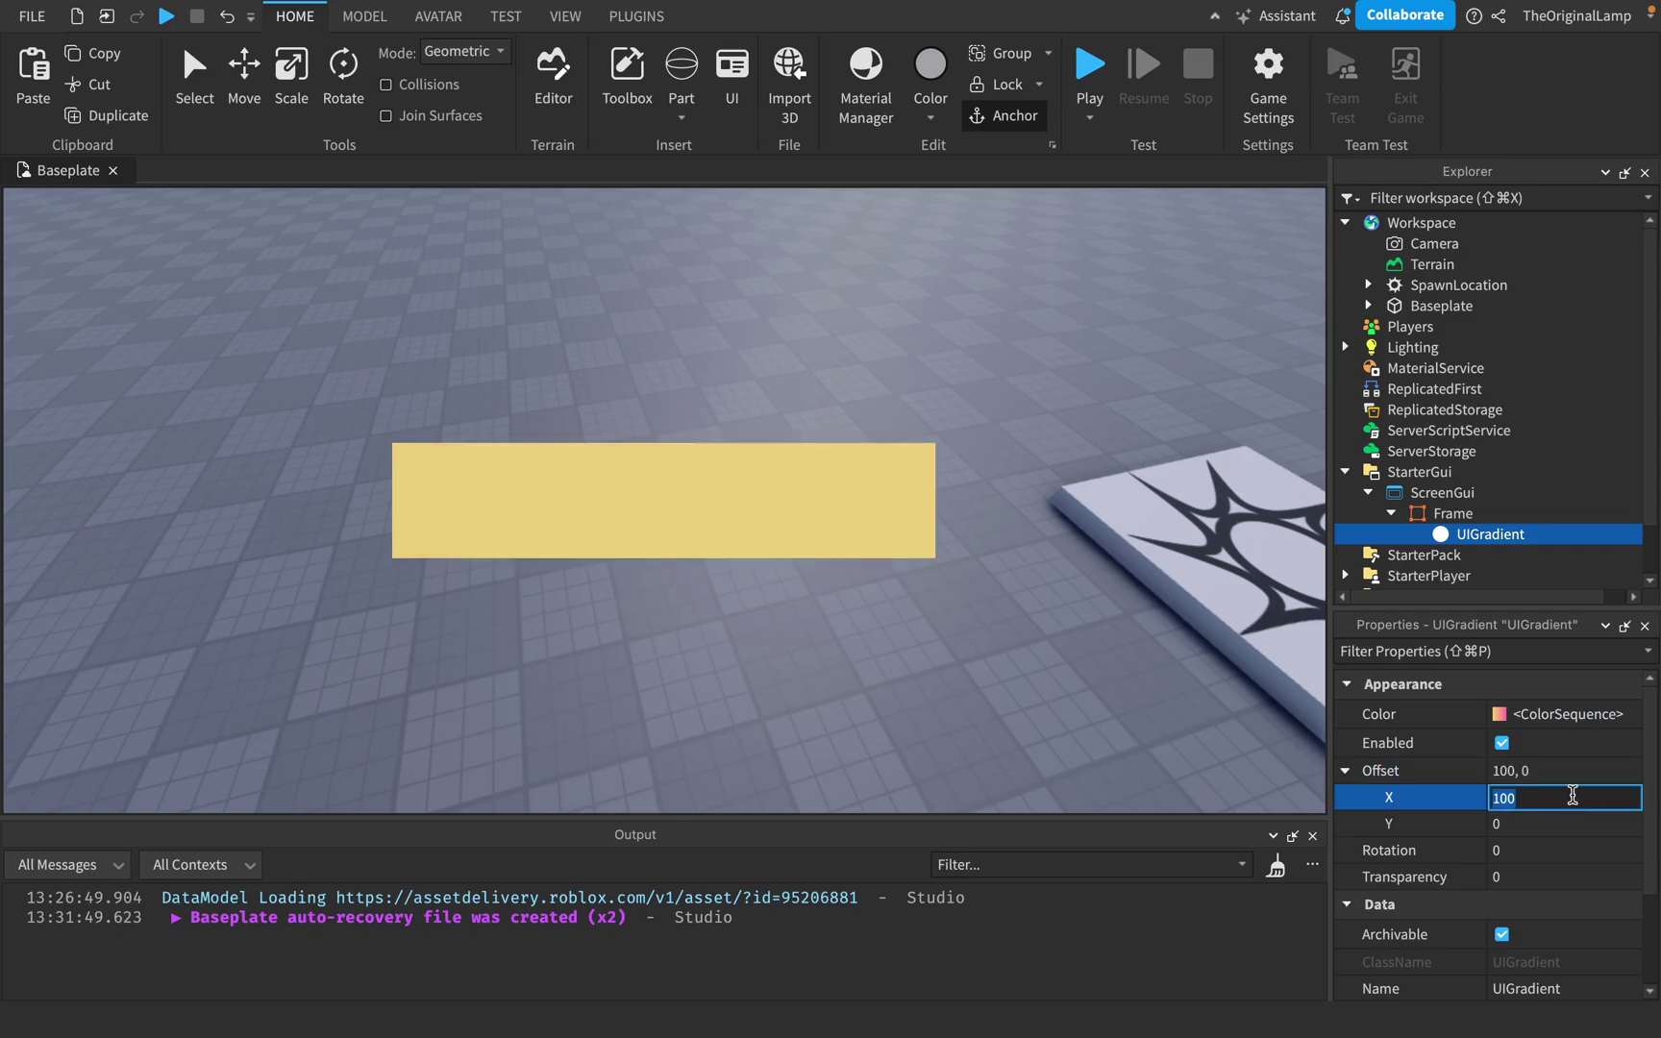
{"action": "type", "text": "10"}
{"action": "key", "text": "Return"}
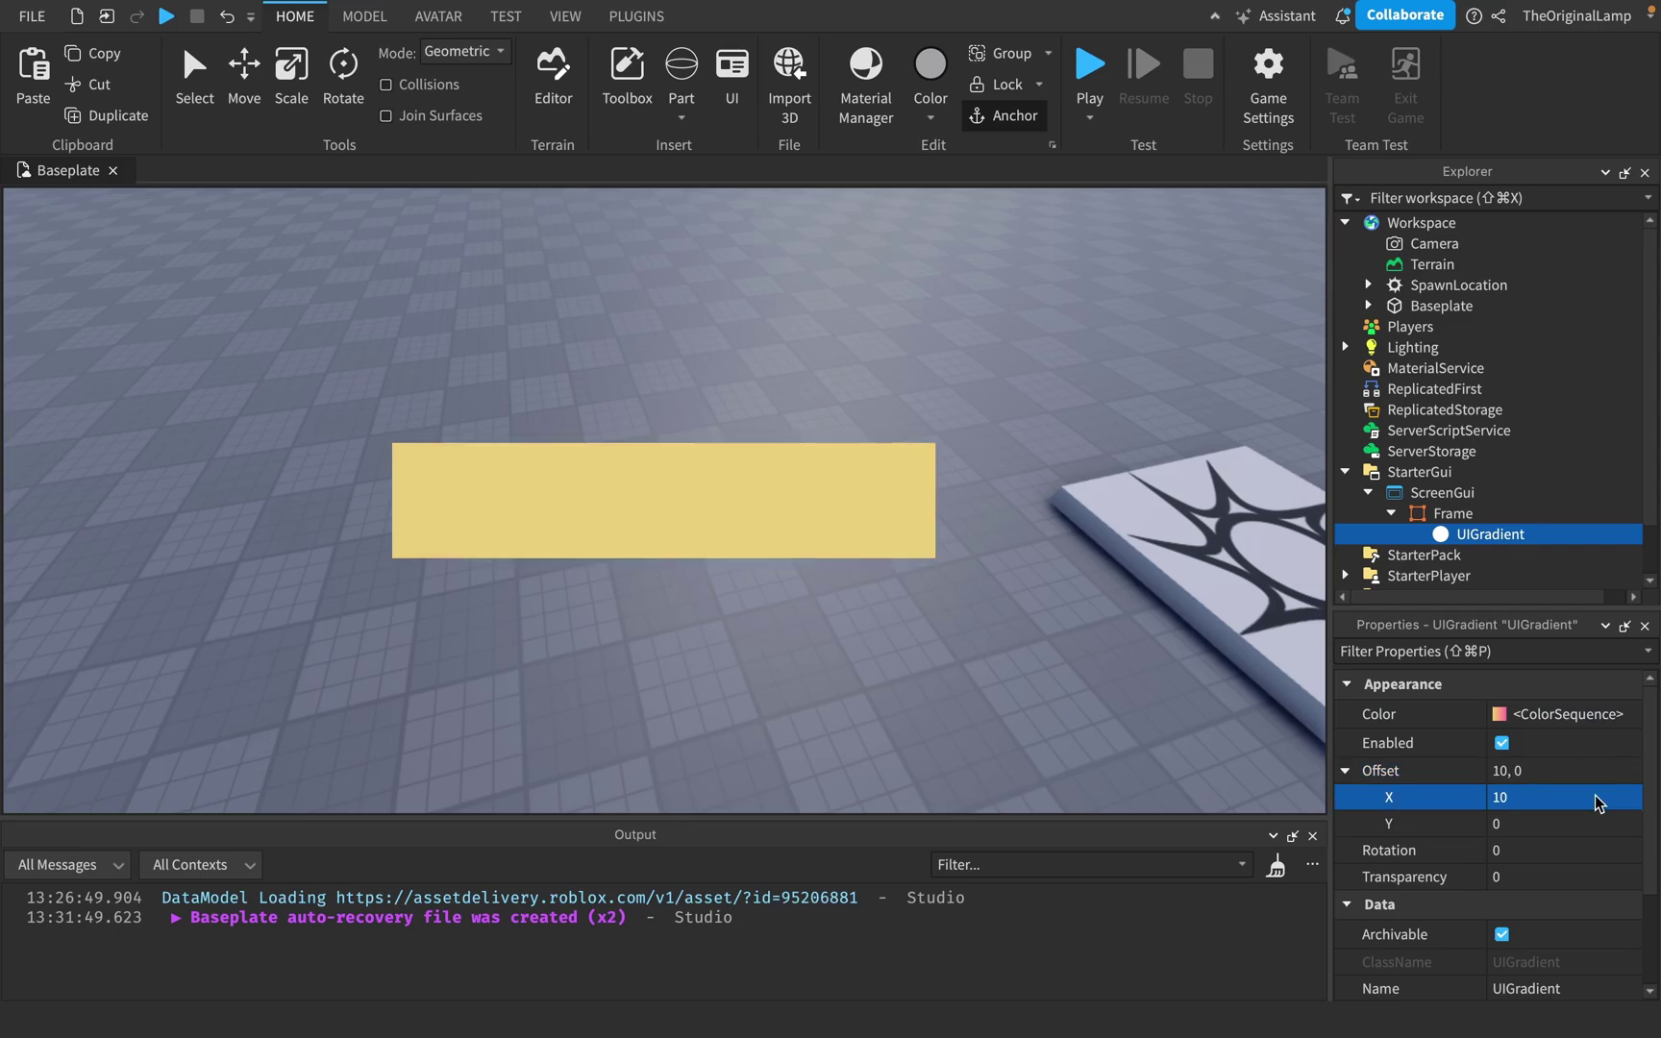
{"action": "left_click", "coordinate": [1594, 796]}
{"action": "type", "text": "0.2"}
{"action": "key", "text": "Return"}
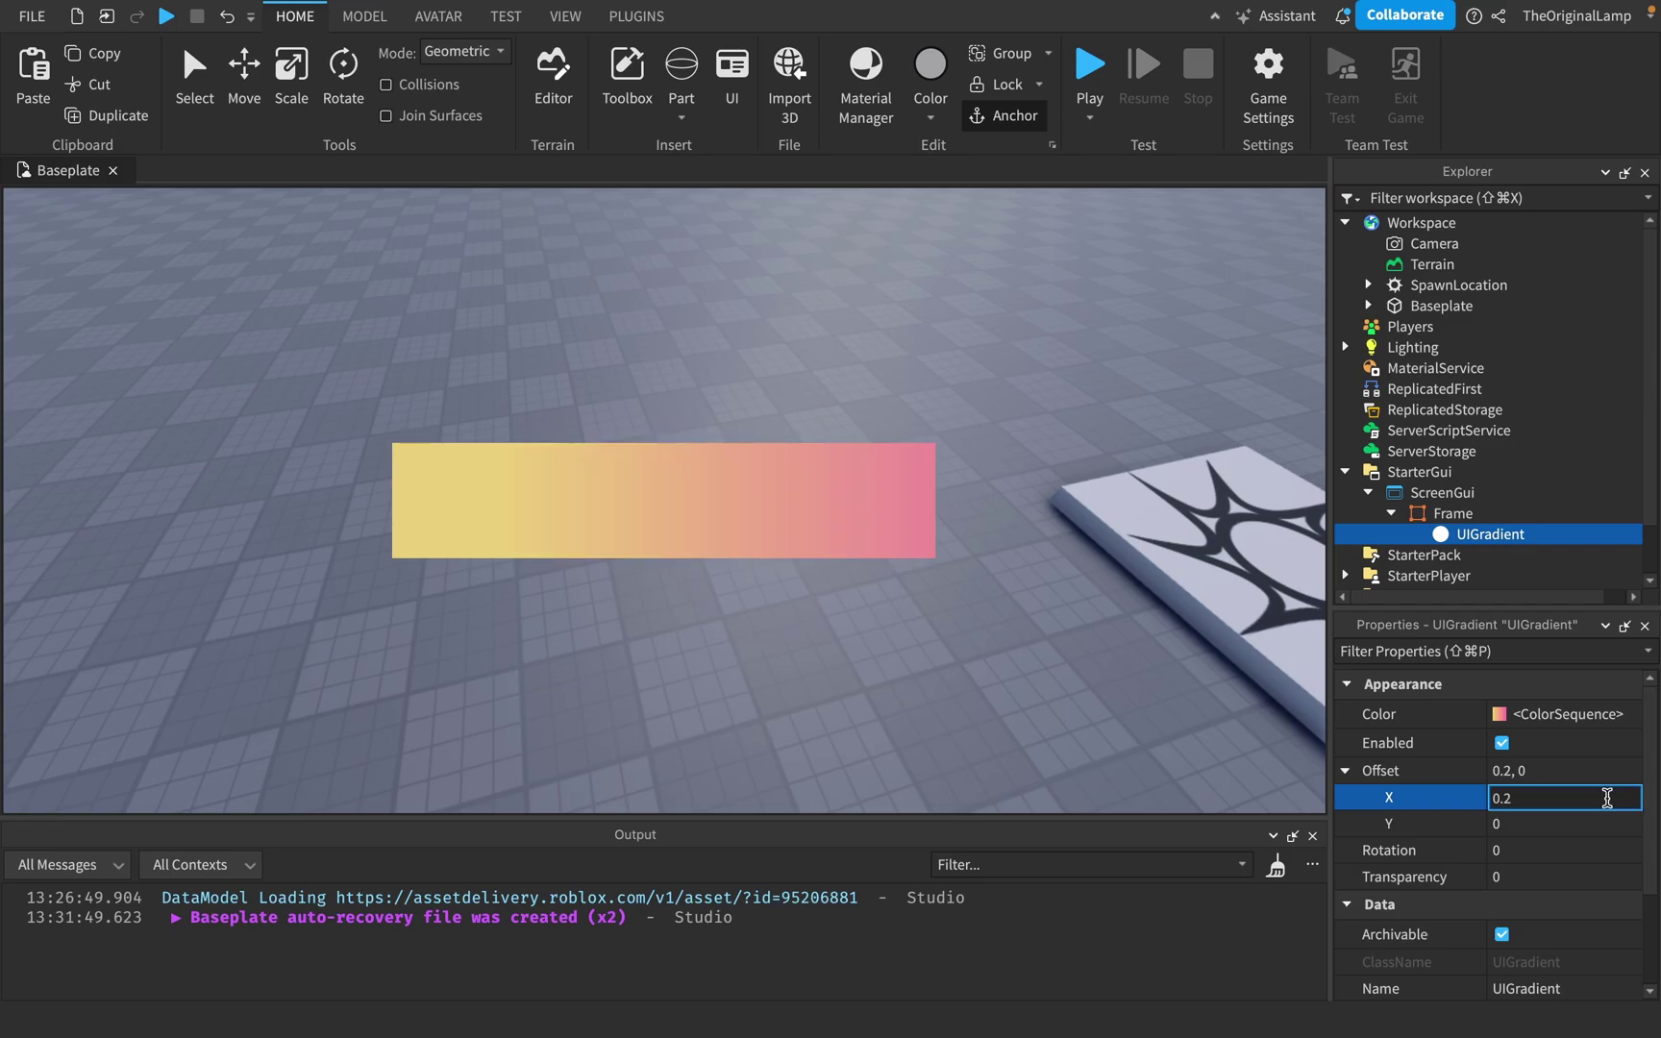
{"action": "key", "text": "Return"}
{"action": "left_click", "coordinate": [1620, 805]}
{"action": "type", "text": "-0.3"}
{"action": "key", "text": "Return"}
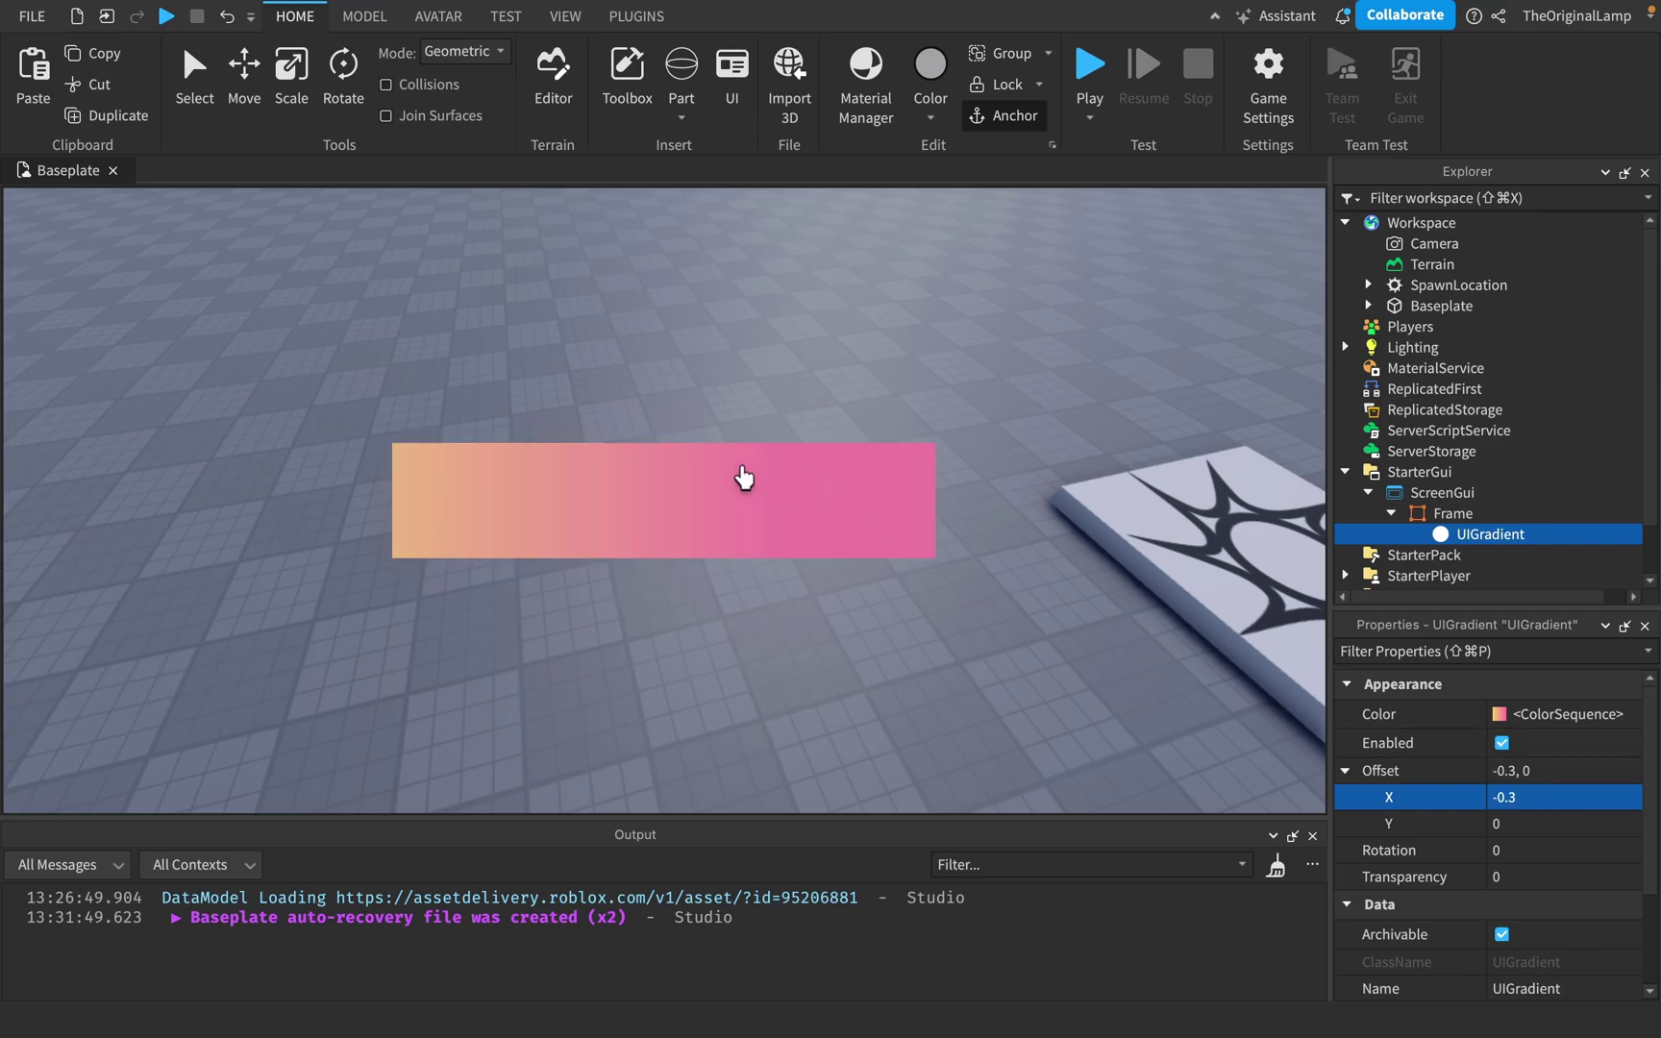
{"action": "left_click", "coordinate": [1583, 796]}
{"action": "type", "text": "-1"}
{"action": "key", "text": "Return"}
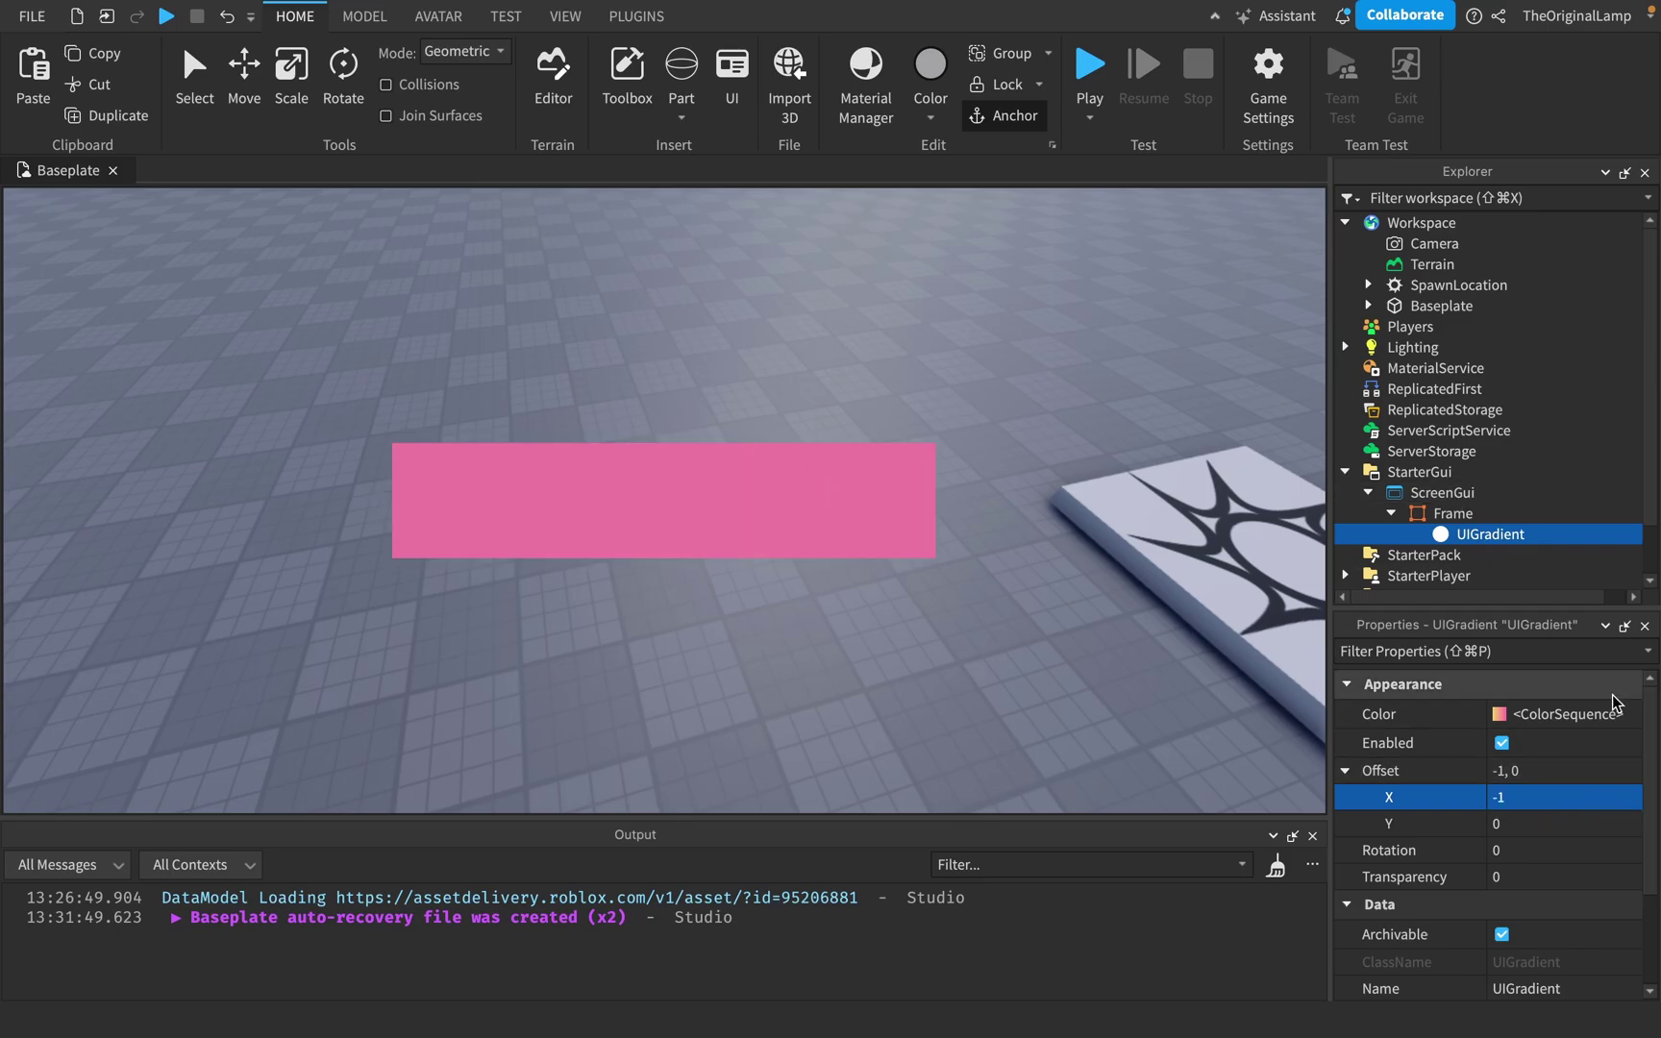
{"action": "left_click", "coordinate": [1521, 797]}
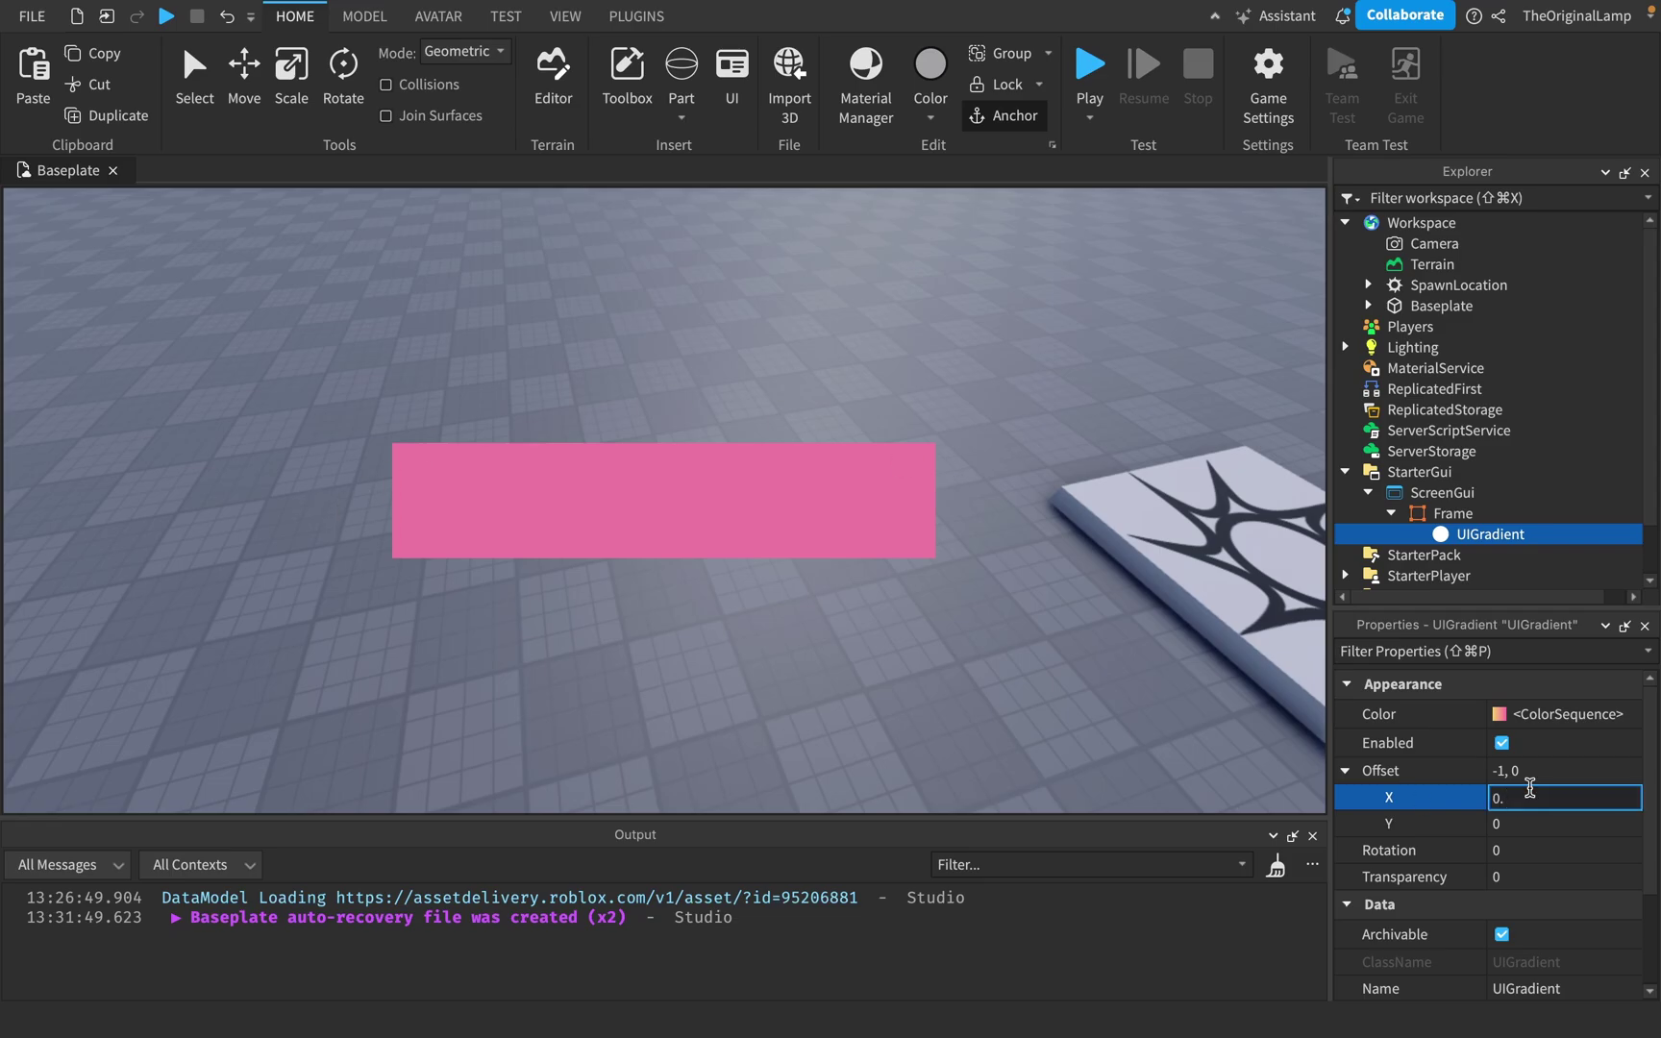
{"action": "type", "text": "-0.5"}
{"action": "key", "text": "Return"}
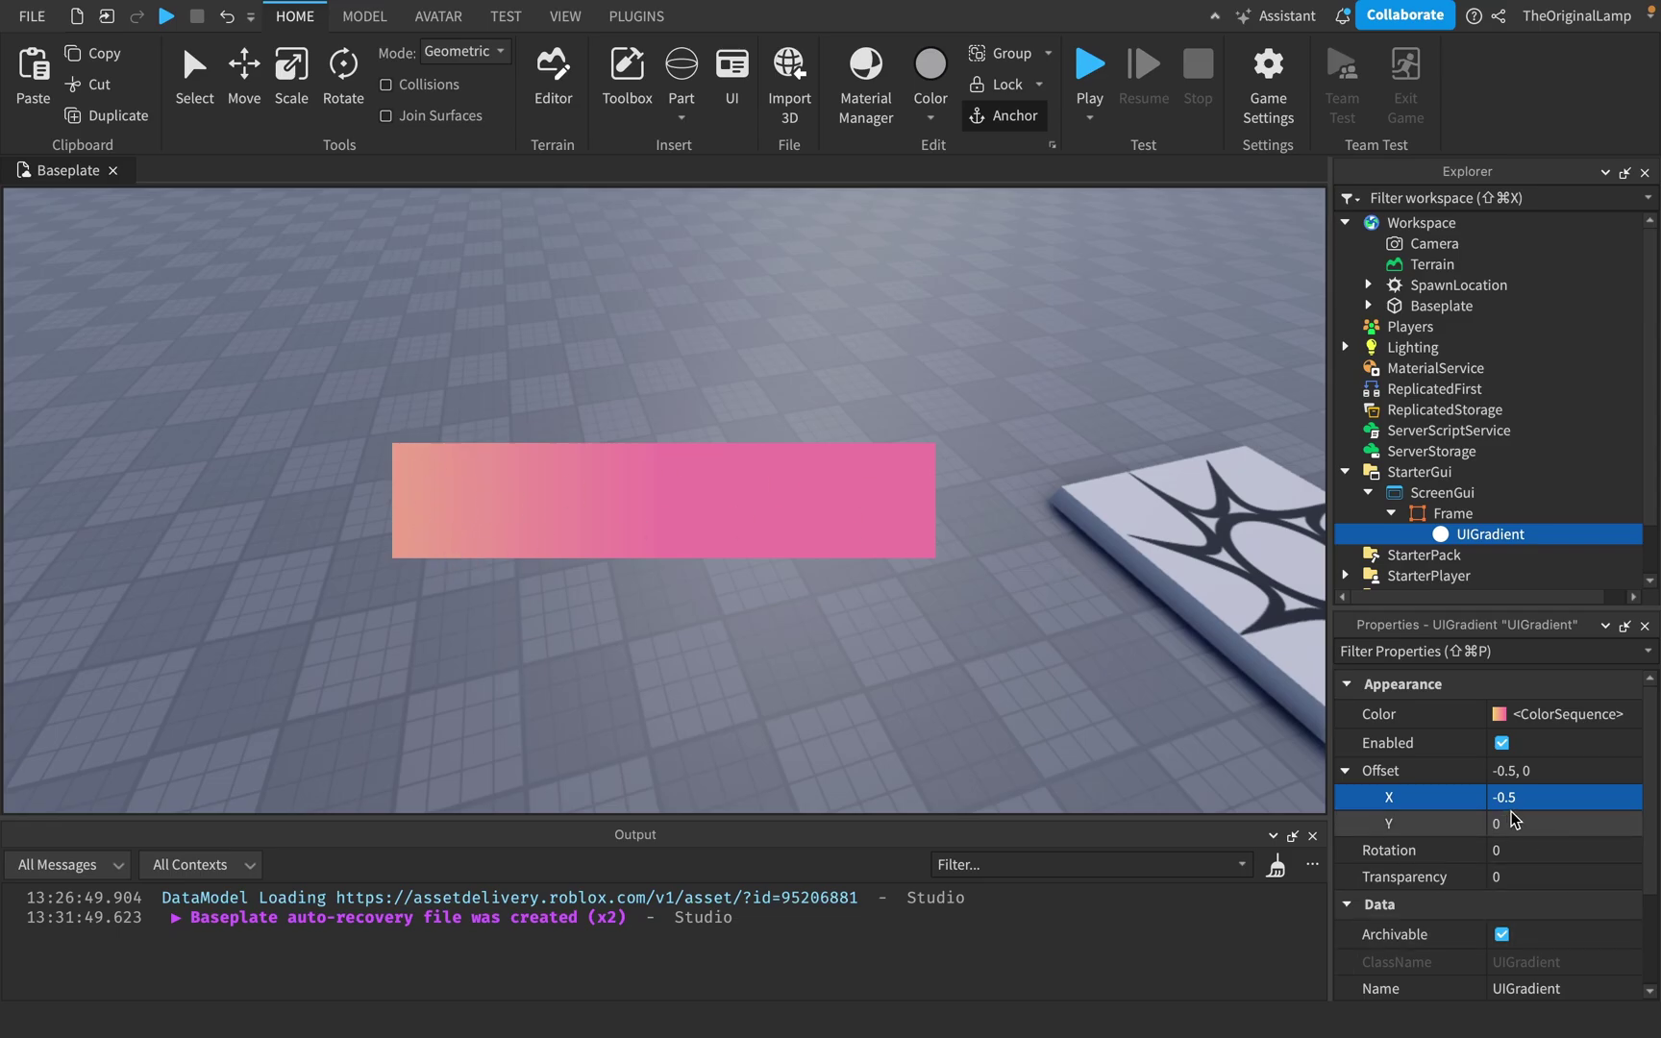
{"action": "left_click", "coordinate": [1538, 798]}
{"action": "type", "text": "0"}
{"action": "key", "text": "Return"}
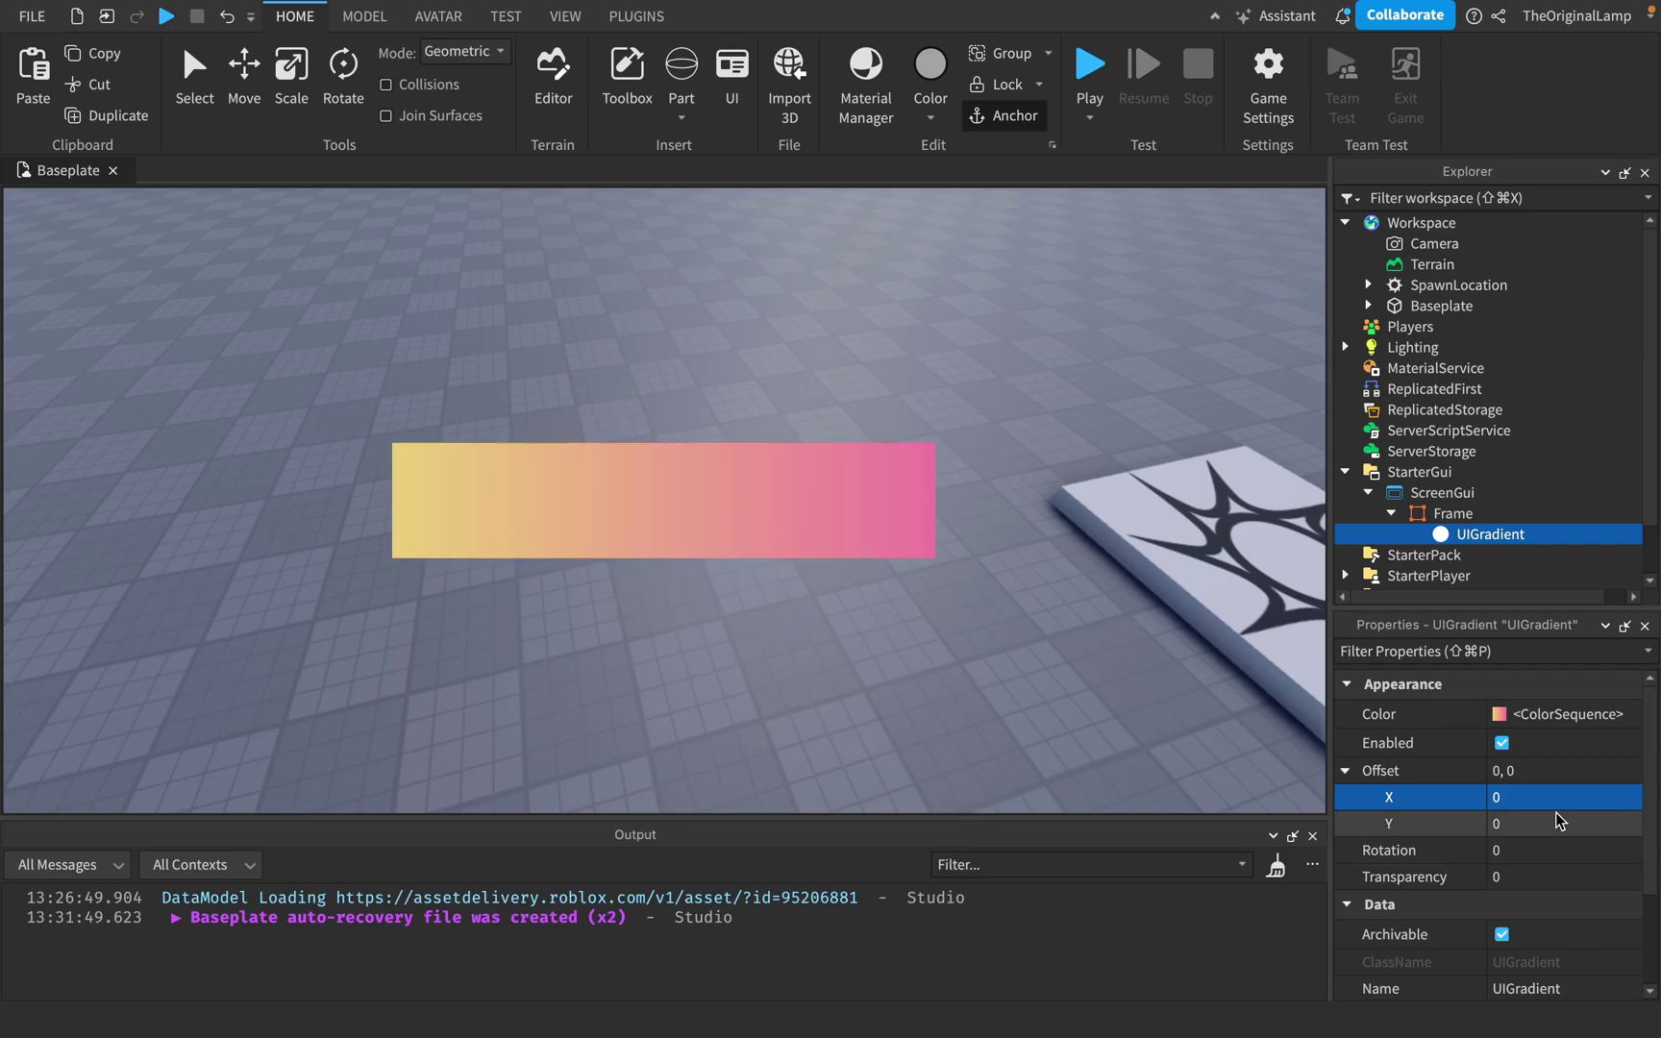
{"action": "left_click", "coordinate": [1586, 821]}
Try vertical offsets of 0.1, 1 and 0.2, and rotate the gradient so pink sits on top.
{"action": "type", "text": ".1"}
{"action": "key", "text": "Return"}
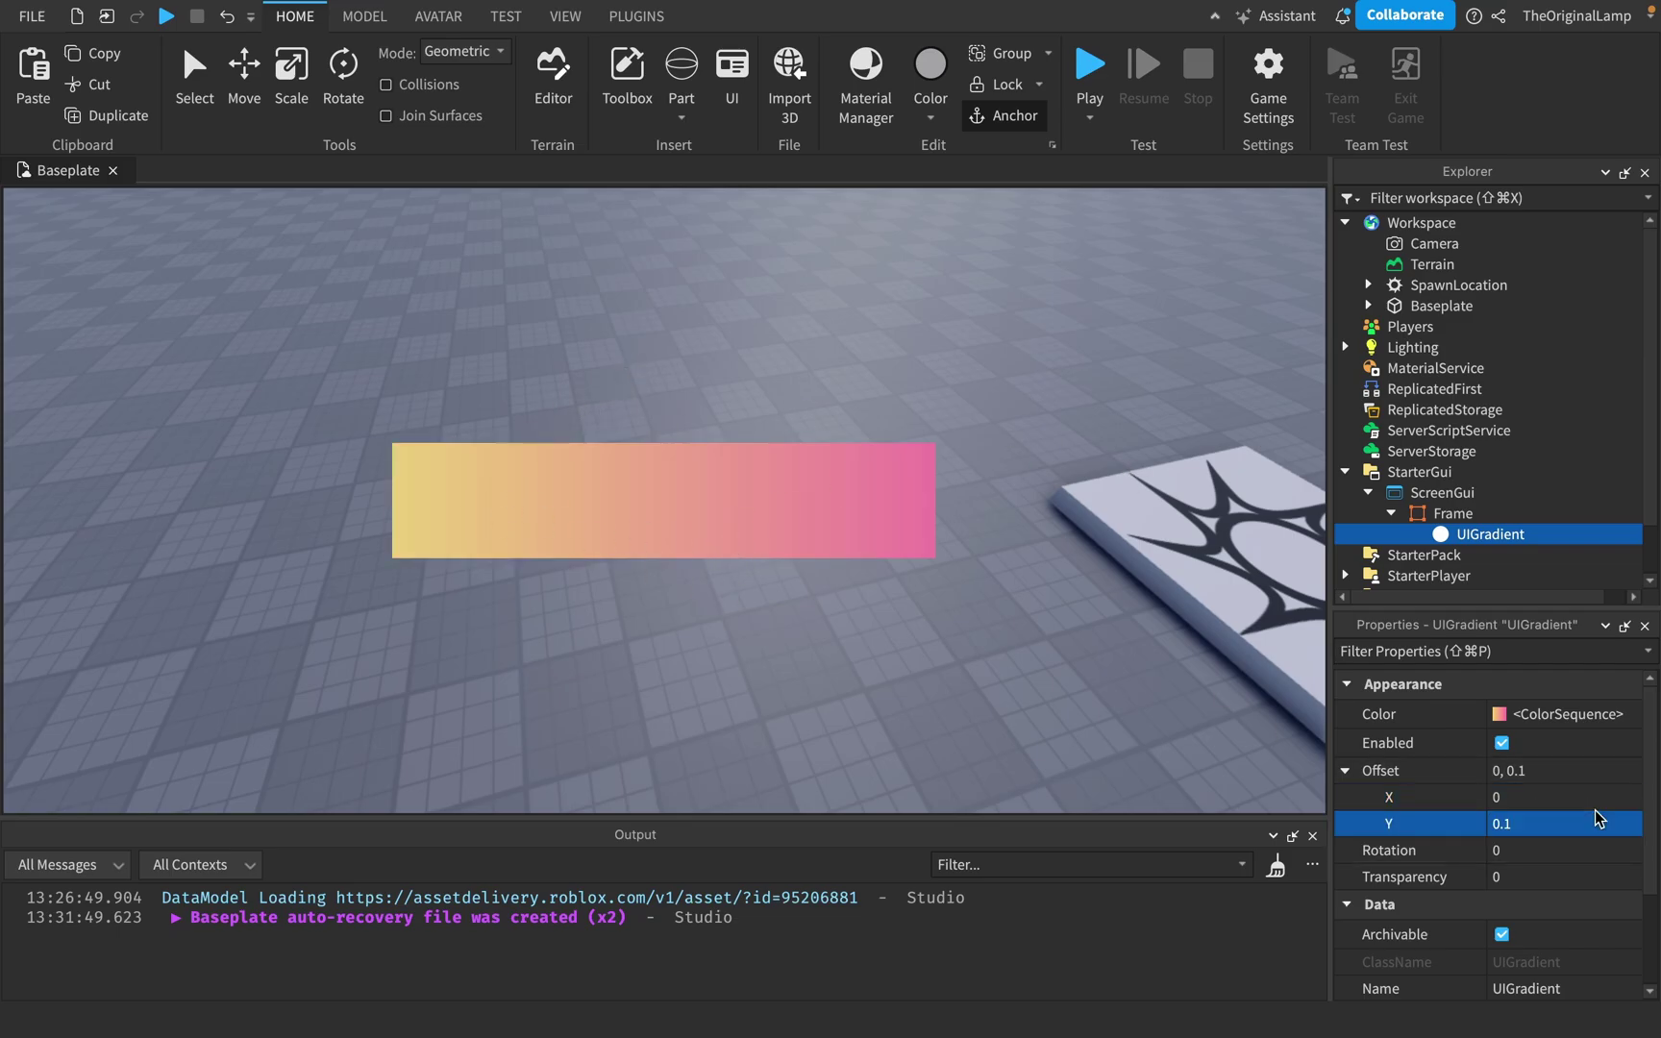
{"action": "type", "text": "1"}
{"action": "key", "text": "Return"}
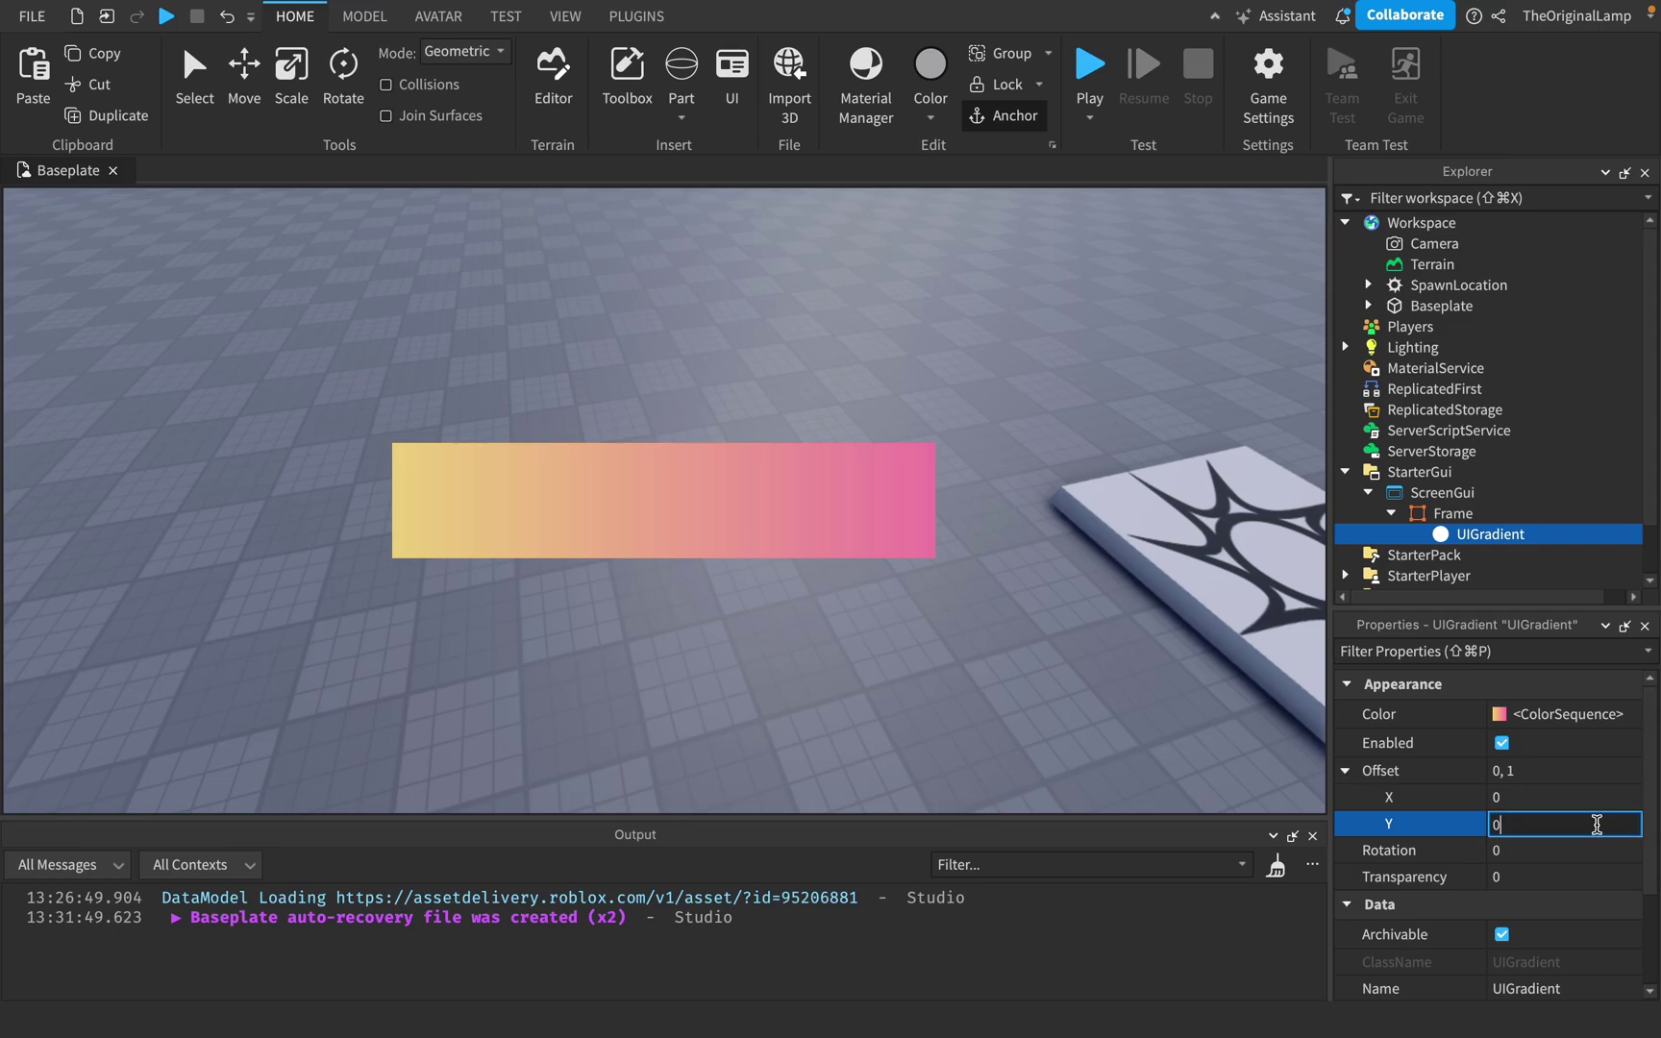
{"action": "key", "text": "Return"}
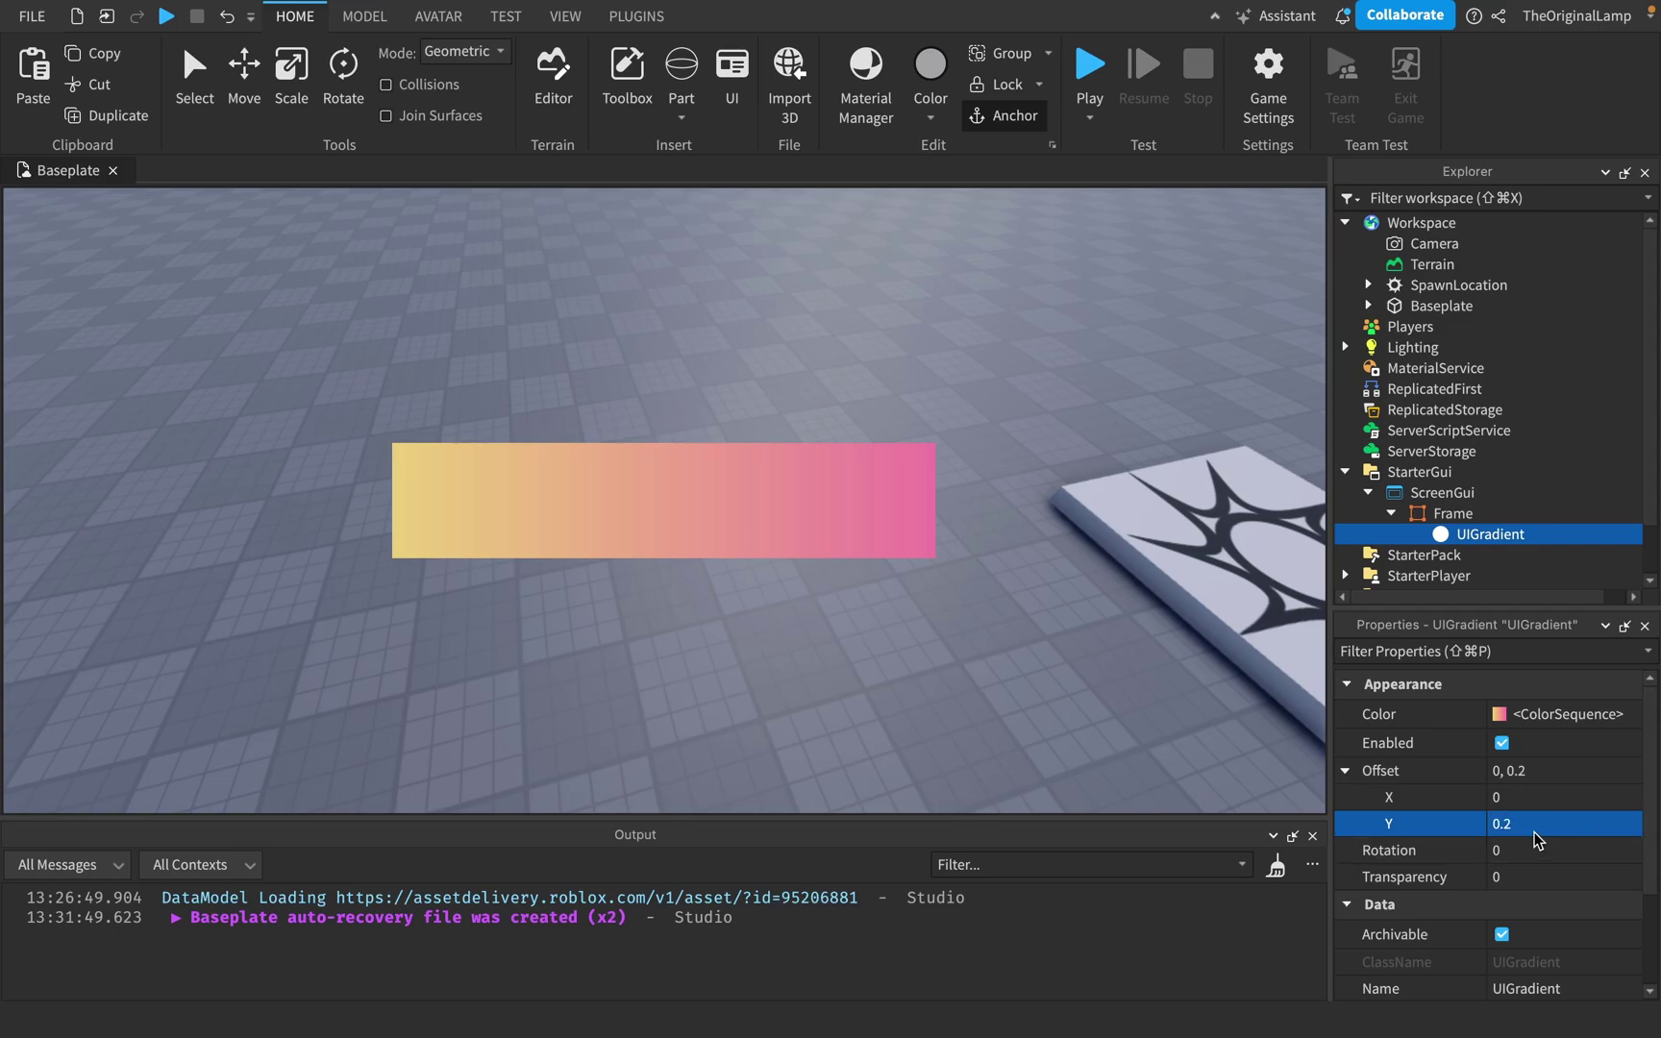
{"action": "left_click", "coordinate": [1557, 824]}
{"action": "left_click", "coordinate": [1570, 848]}
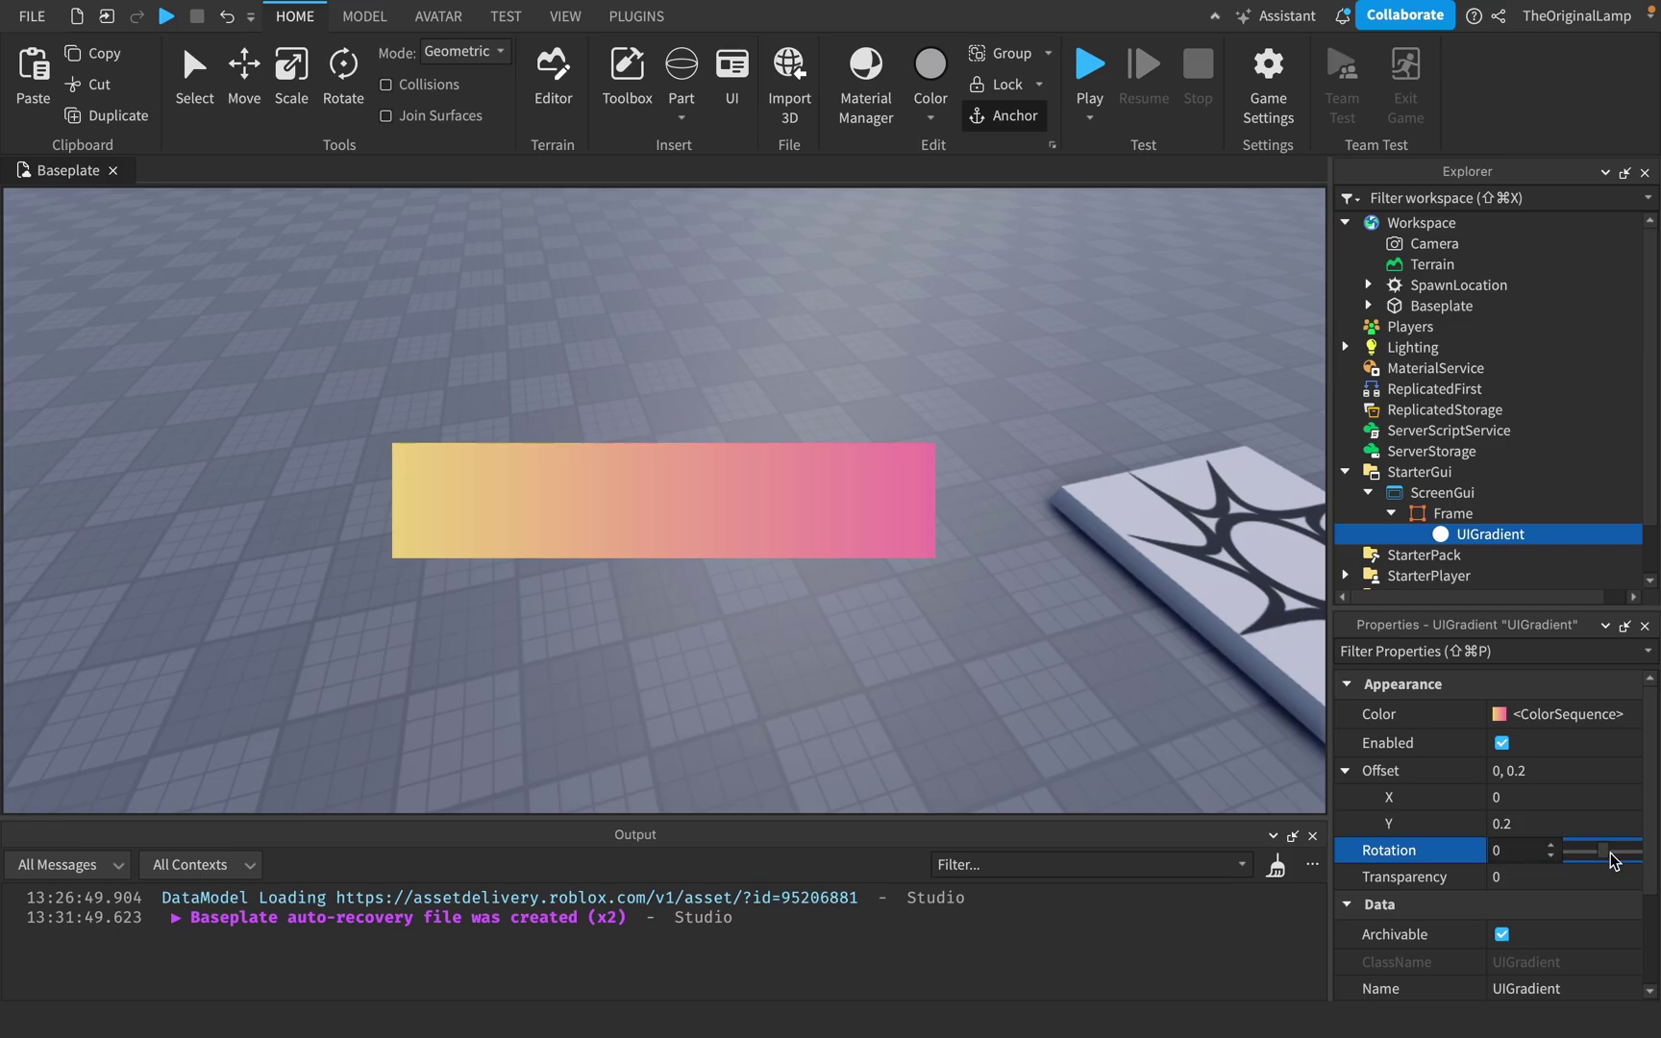
{"action": "mouse_move", "coordinate": [1603, 849]}
{"action": "left_mouse_down"}
{"action": "mouse_move", "coordinate": [1567, 853]}
{"action": "mouse_move", "coordinate": [1588, 858]}
{"action": "left_mouse_up"}
Try Offset Y values 1, 0.2 and -0.2, then reset it to 0 and collapse Offset.
{"action": "left_click", "coordinate": [1540, 825]}
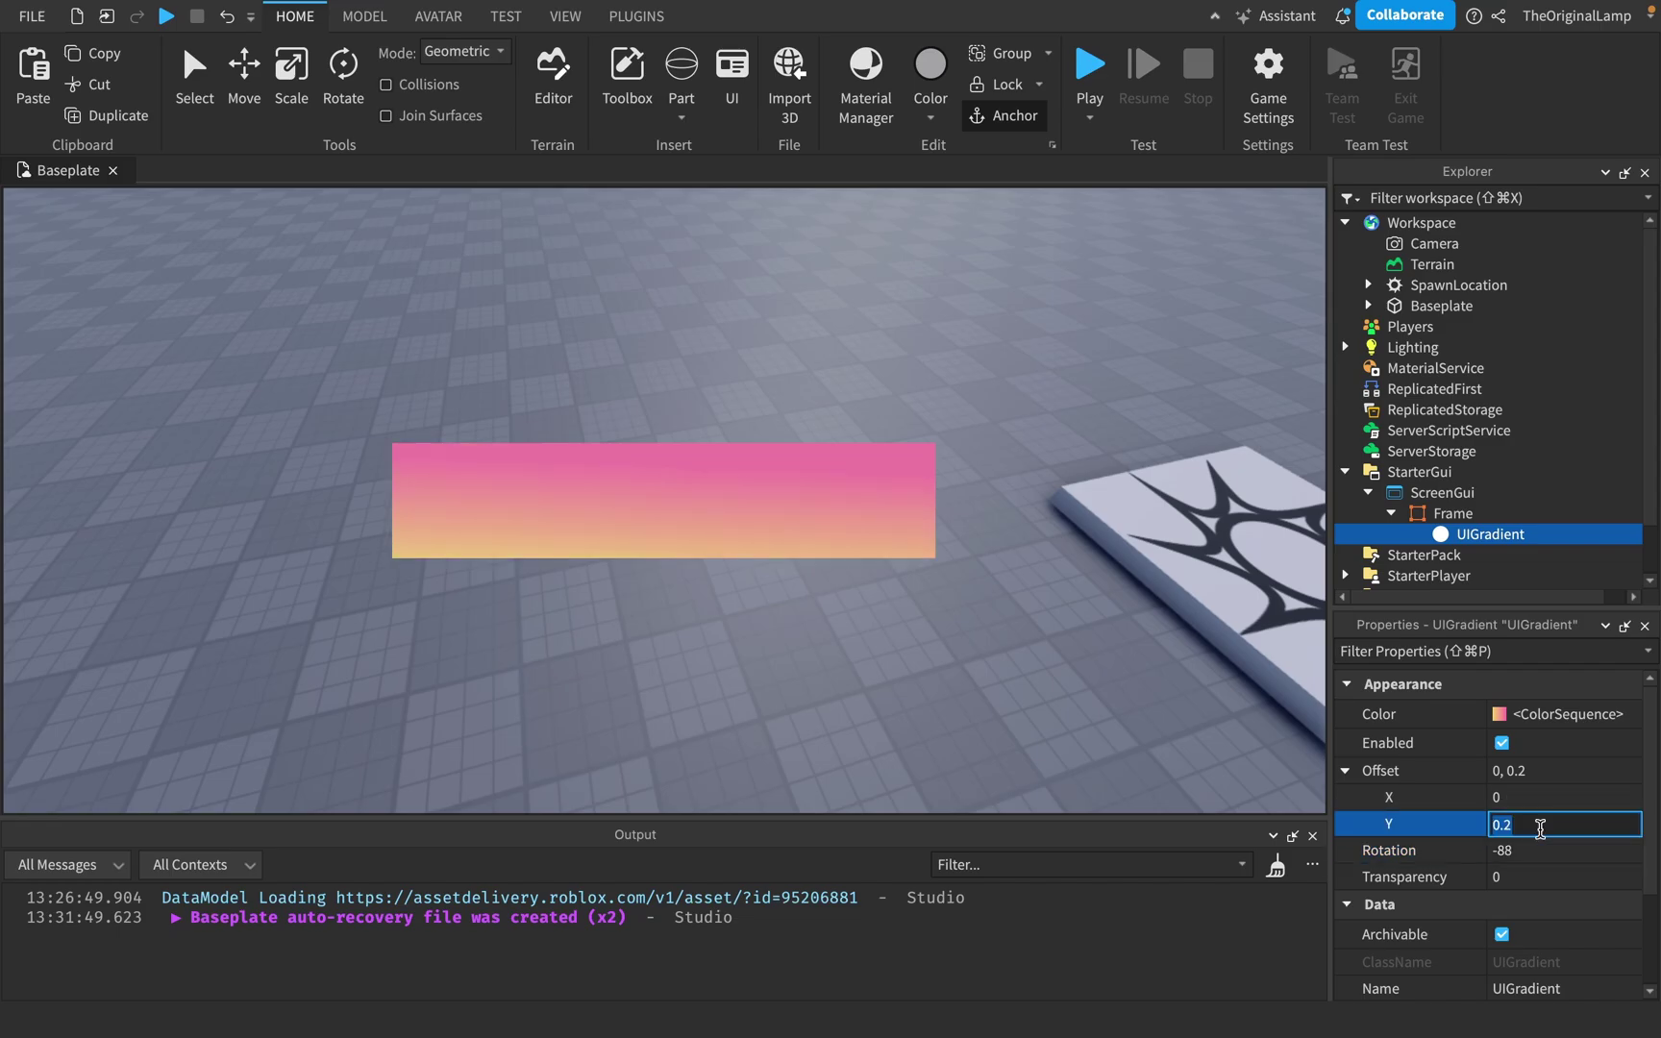
{"action": "type", "text": "1"}
{"action": "key", "text": "Return"}
{"action": "left_click", "coordinate": [1556, 825]}
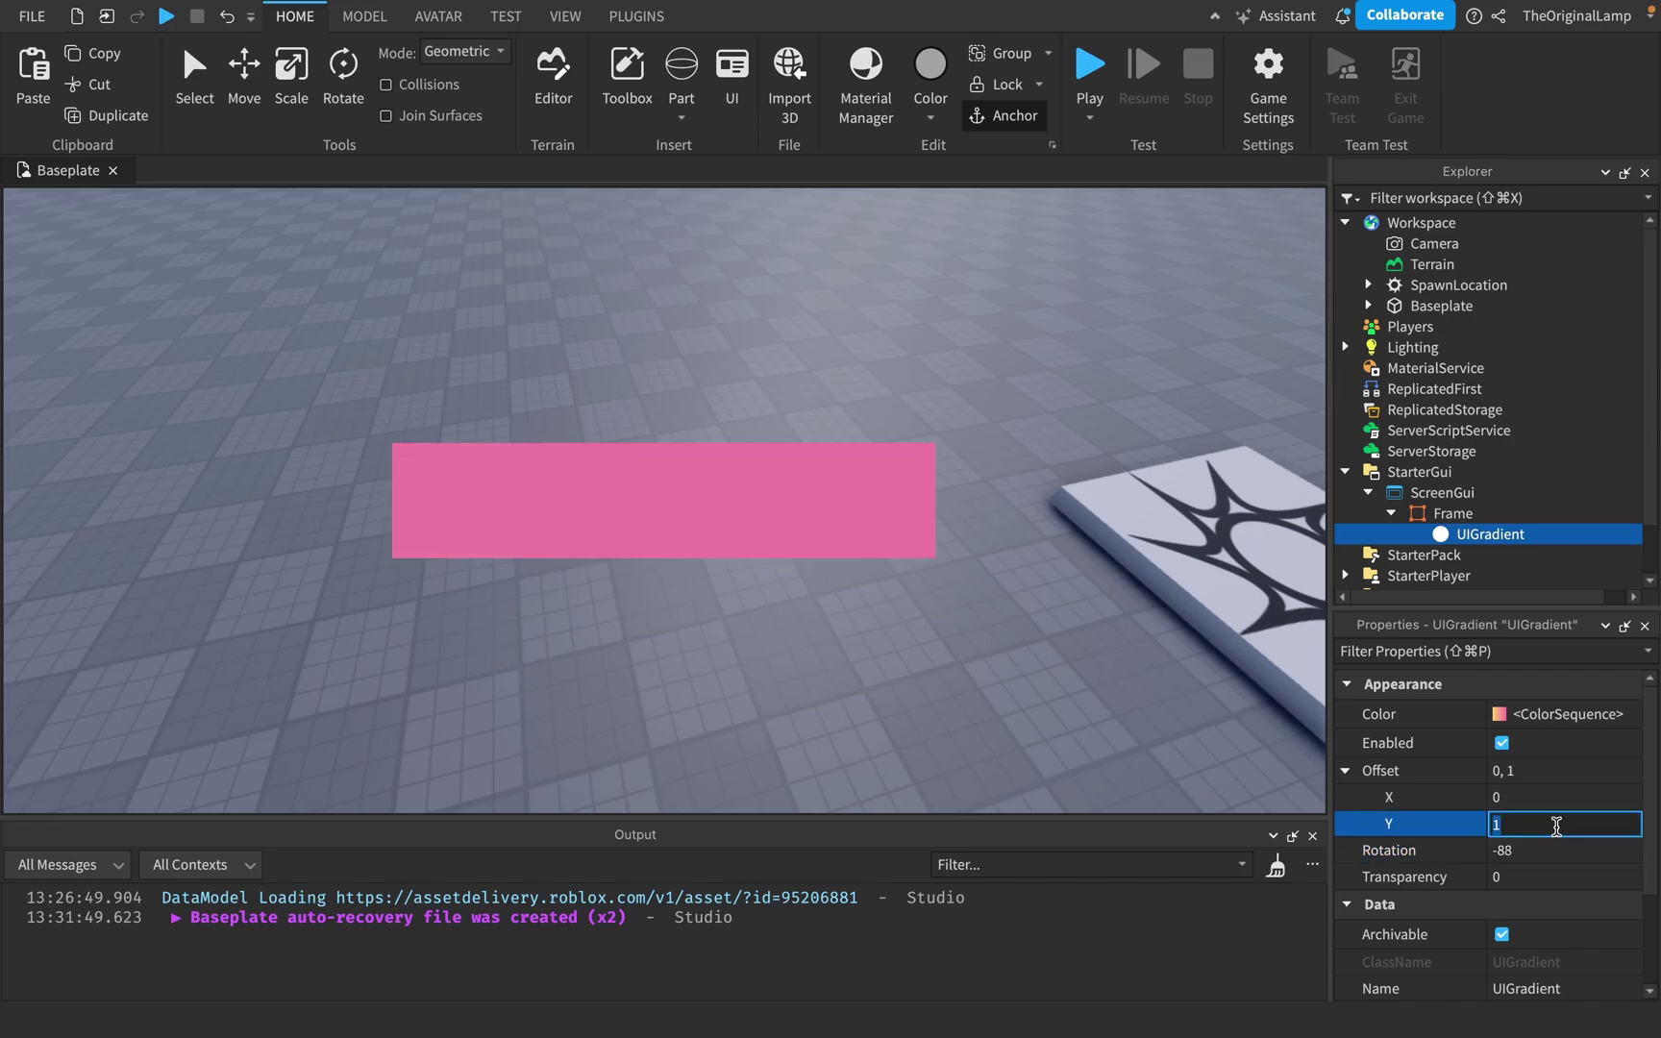
{"action": "type", "text": "0.2"}
{"action": "key", "text": "Return"}
{"action": "left_click", "coordinate": [1556, 826]}
{"action": "type", "text": "-"}
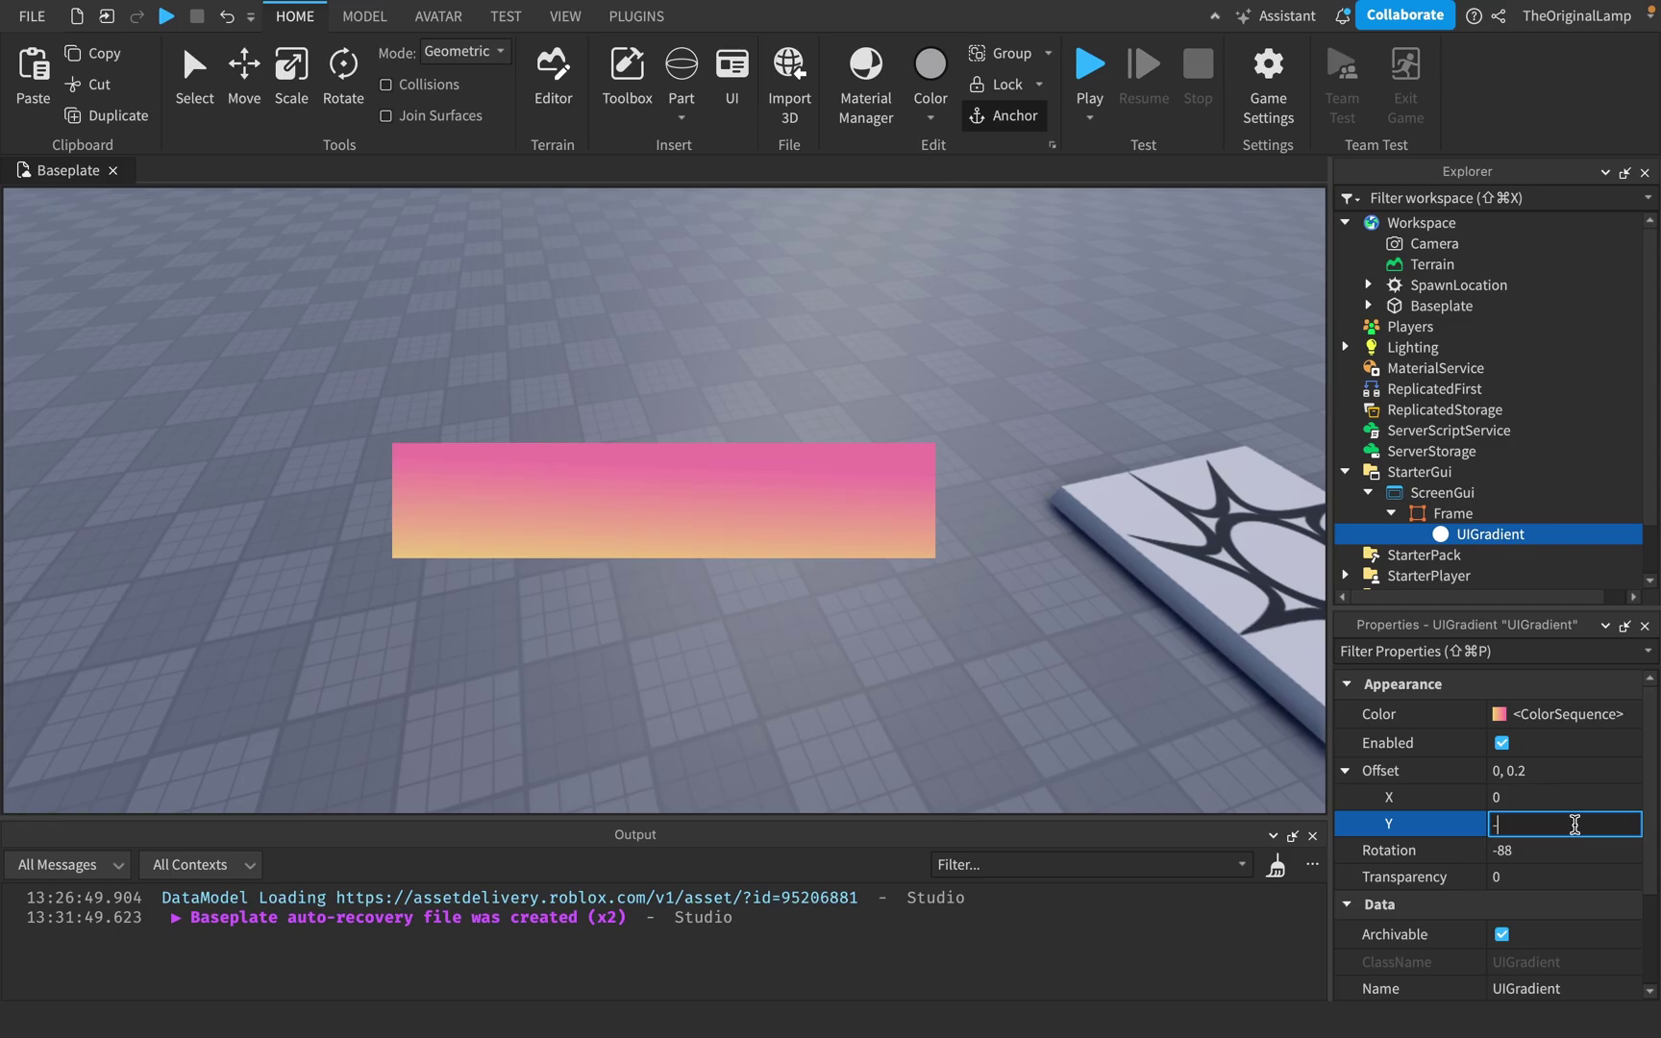
{"action": "key", "text": "Return"}
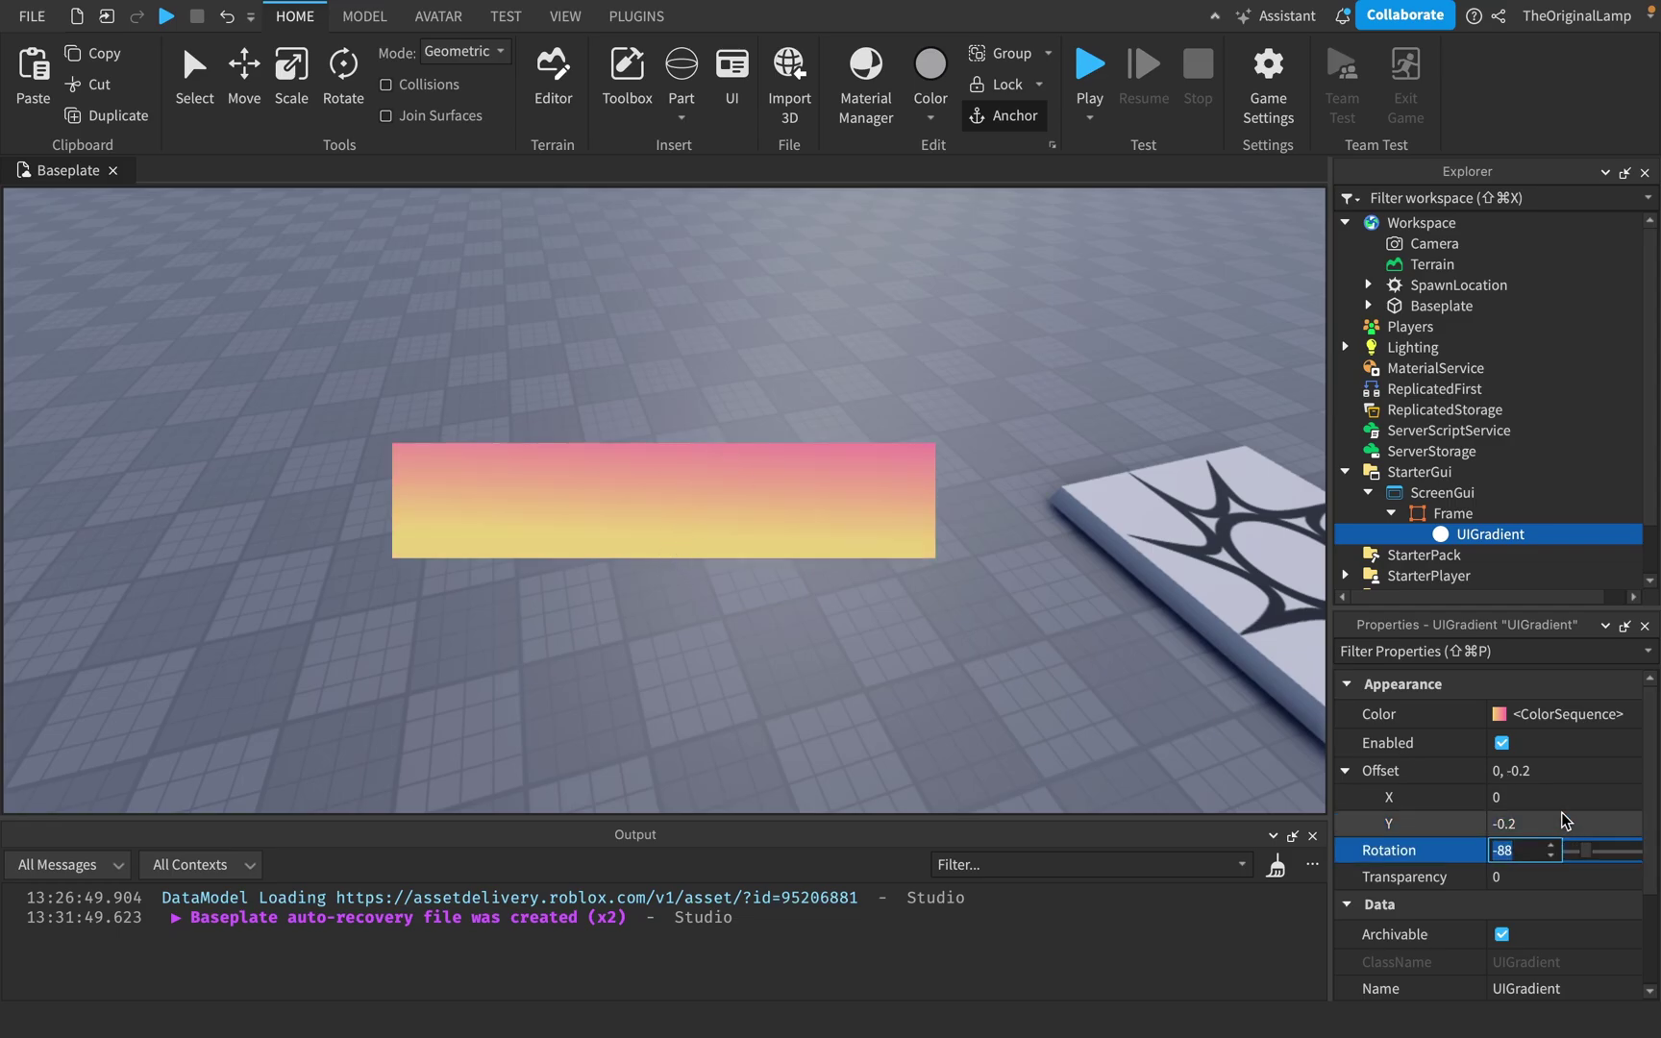
{"action": "left_click", "coordinate": [1562, 813]}
{"action": "type", "text": "0"}
{"action": "key", "text": "Return"}
{"action": "left_click", "coordinate": [1345, 771]}
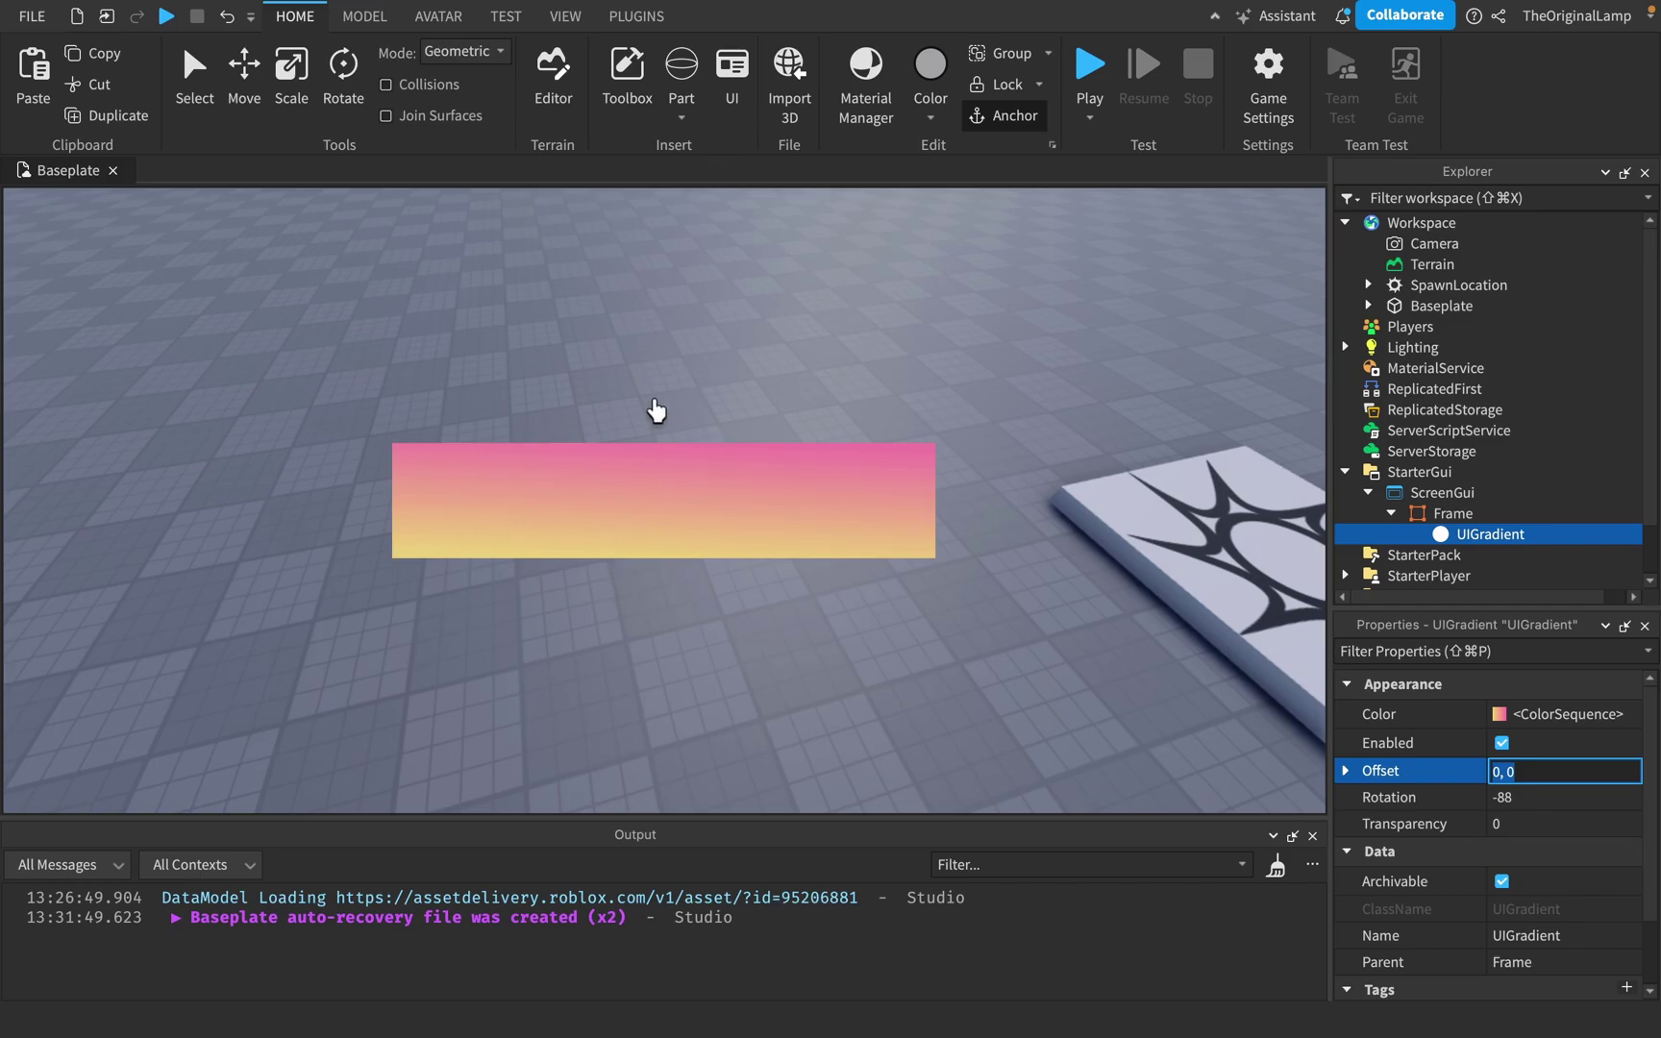
Rotate the gradient to 9 and set its Transparency to 0.4.
{"action": "left_click", "coordinate": [1564, 797]}
{"action": "mouse_move", "coordinate": [1584, 799]}
{"action": "left_mouse_down"}
{"action": "mouse_move", "coordinate": [1615, 803]}
{"action": "mouse_move", "coordinate": [1571, 807]}
{"action": "mouse_move", "coordinate": [1600, 808]}
{"action": "left_mouse_up"}
{"action": "left_click", "coordinate": [1581, 822]}
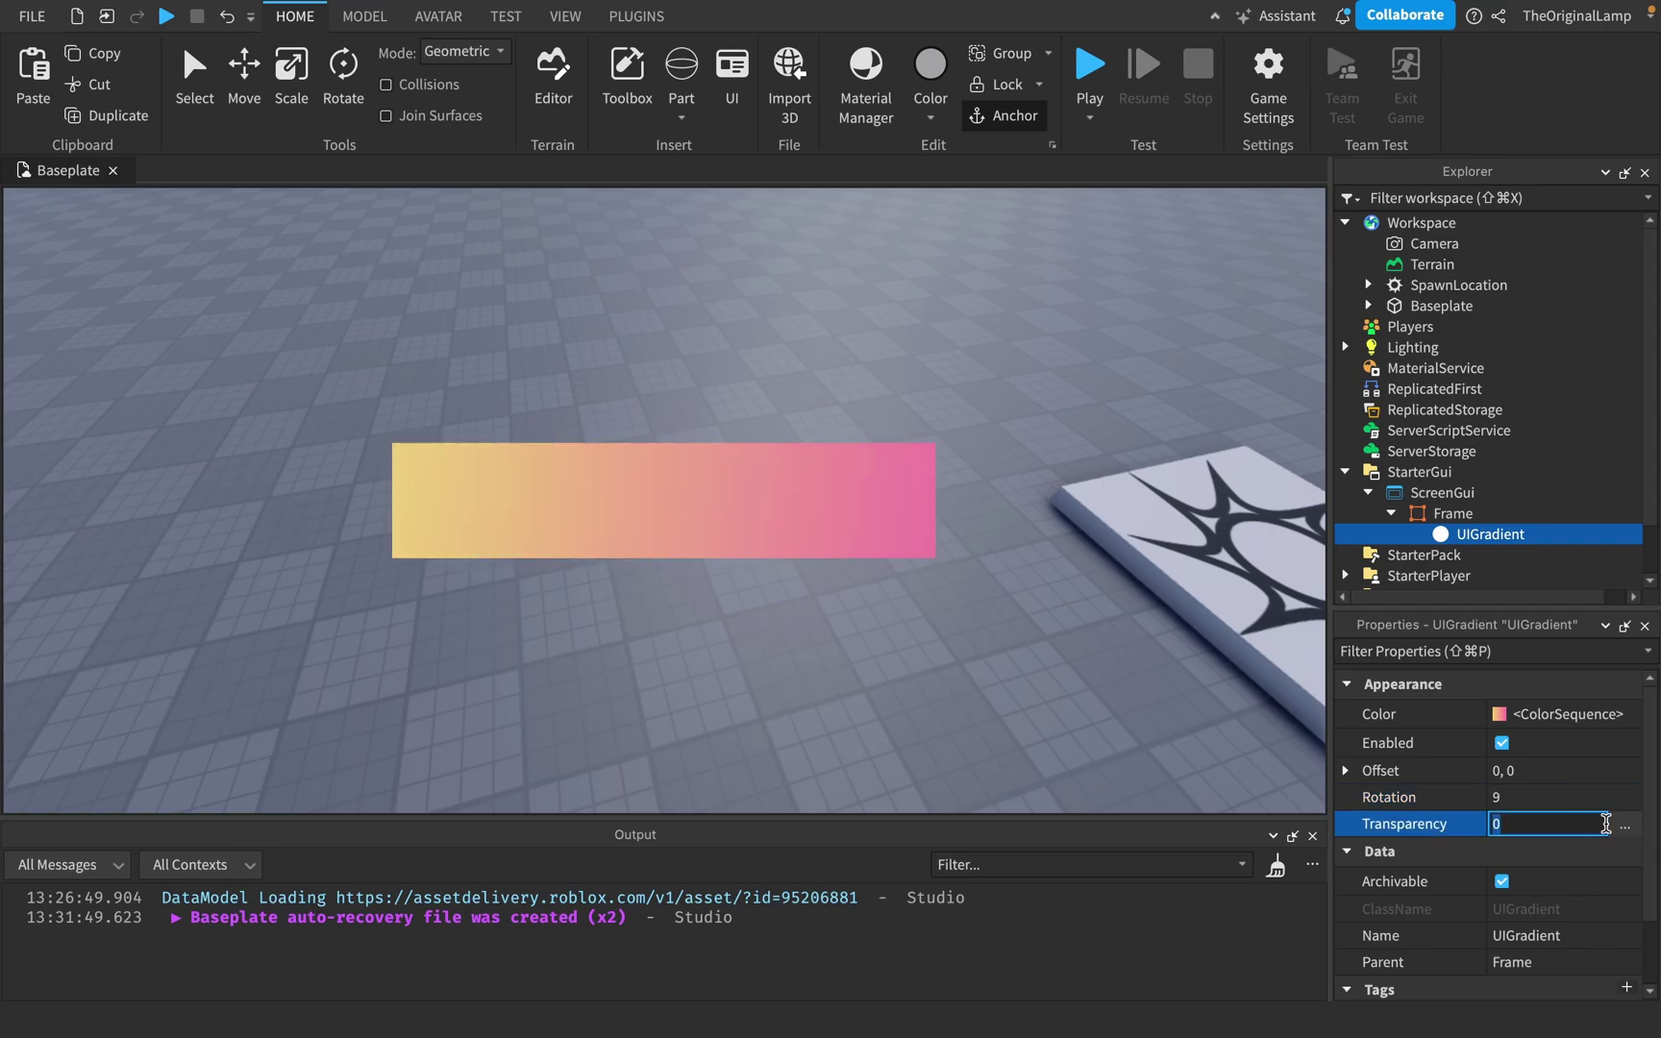
{"action": "type", "text": "0.4"}
{"action": "key", "text": "Return"}
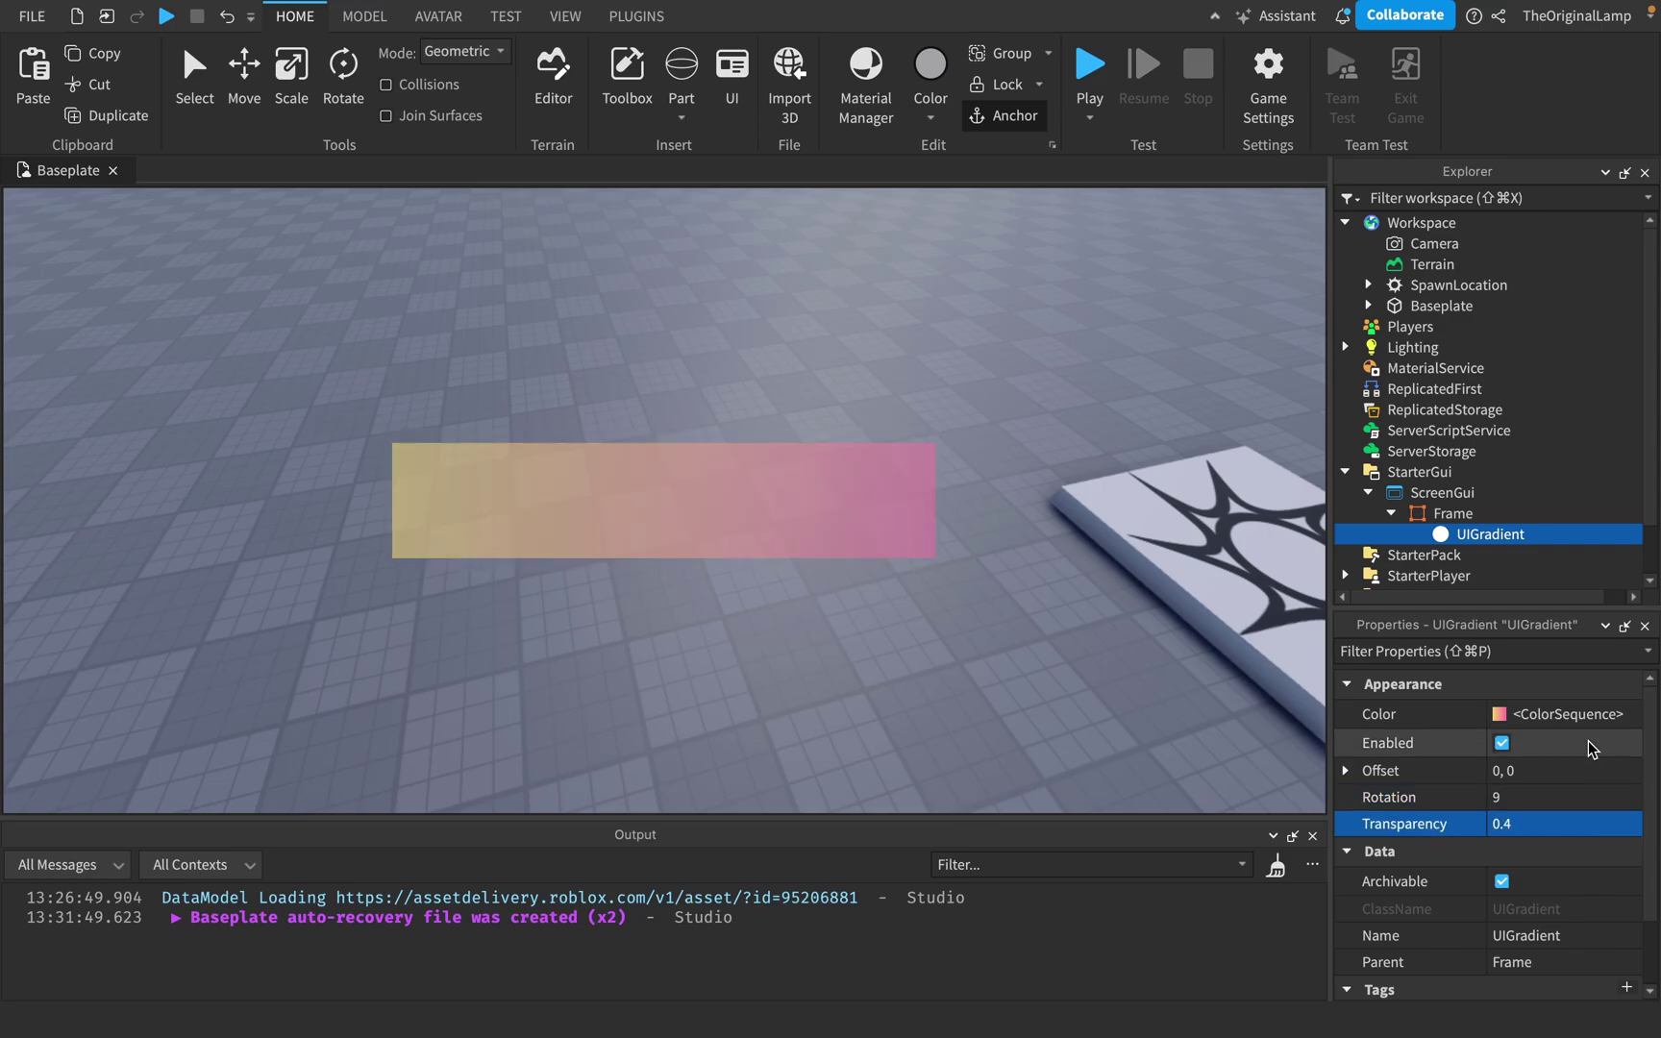
Toggle Transparency between 1 and 0, leaving it at 0, then open the Transparency curve editor.
{"action": "left_click", "coordinate": [1544, 817]}
{"action": "type", "text": "1"}
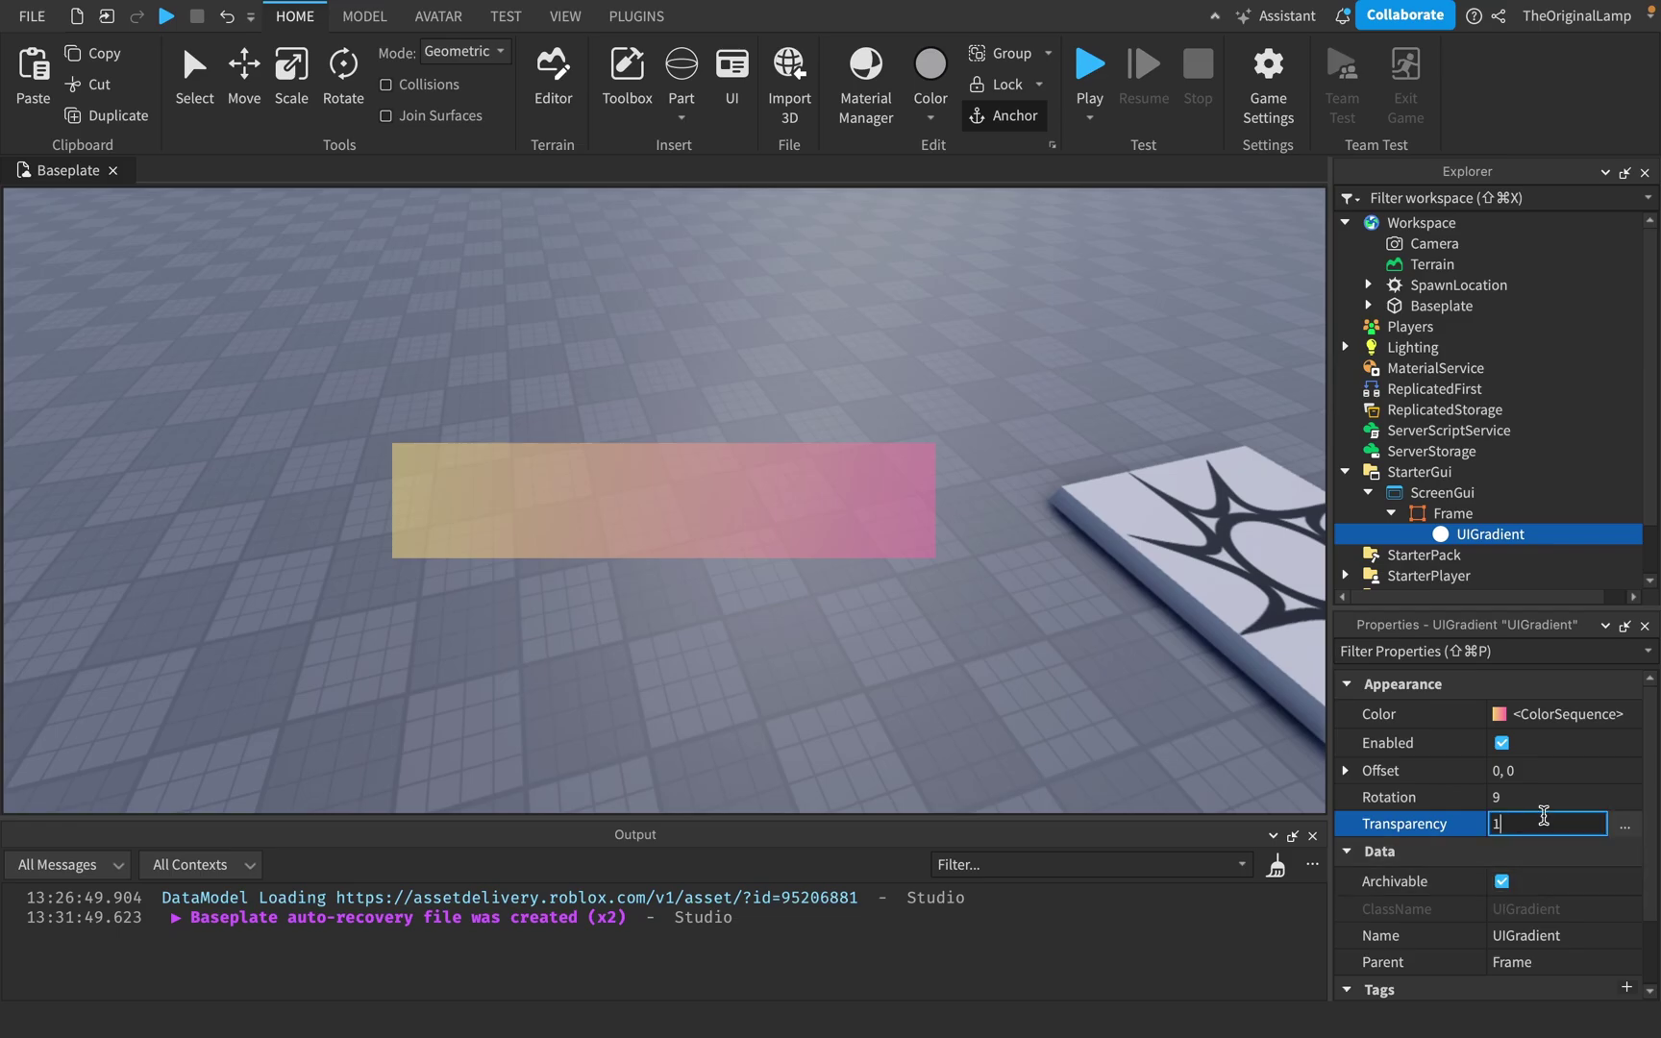
{"action": "key", "text": "Return"}
{"action": "left_click", "coordinate": [1542, 813]}
{"action": "type", "text": "0"}
{"action": "key", "text": "Return"}
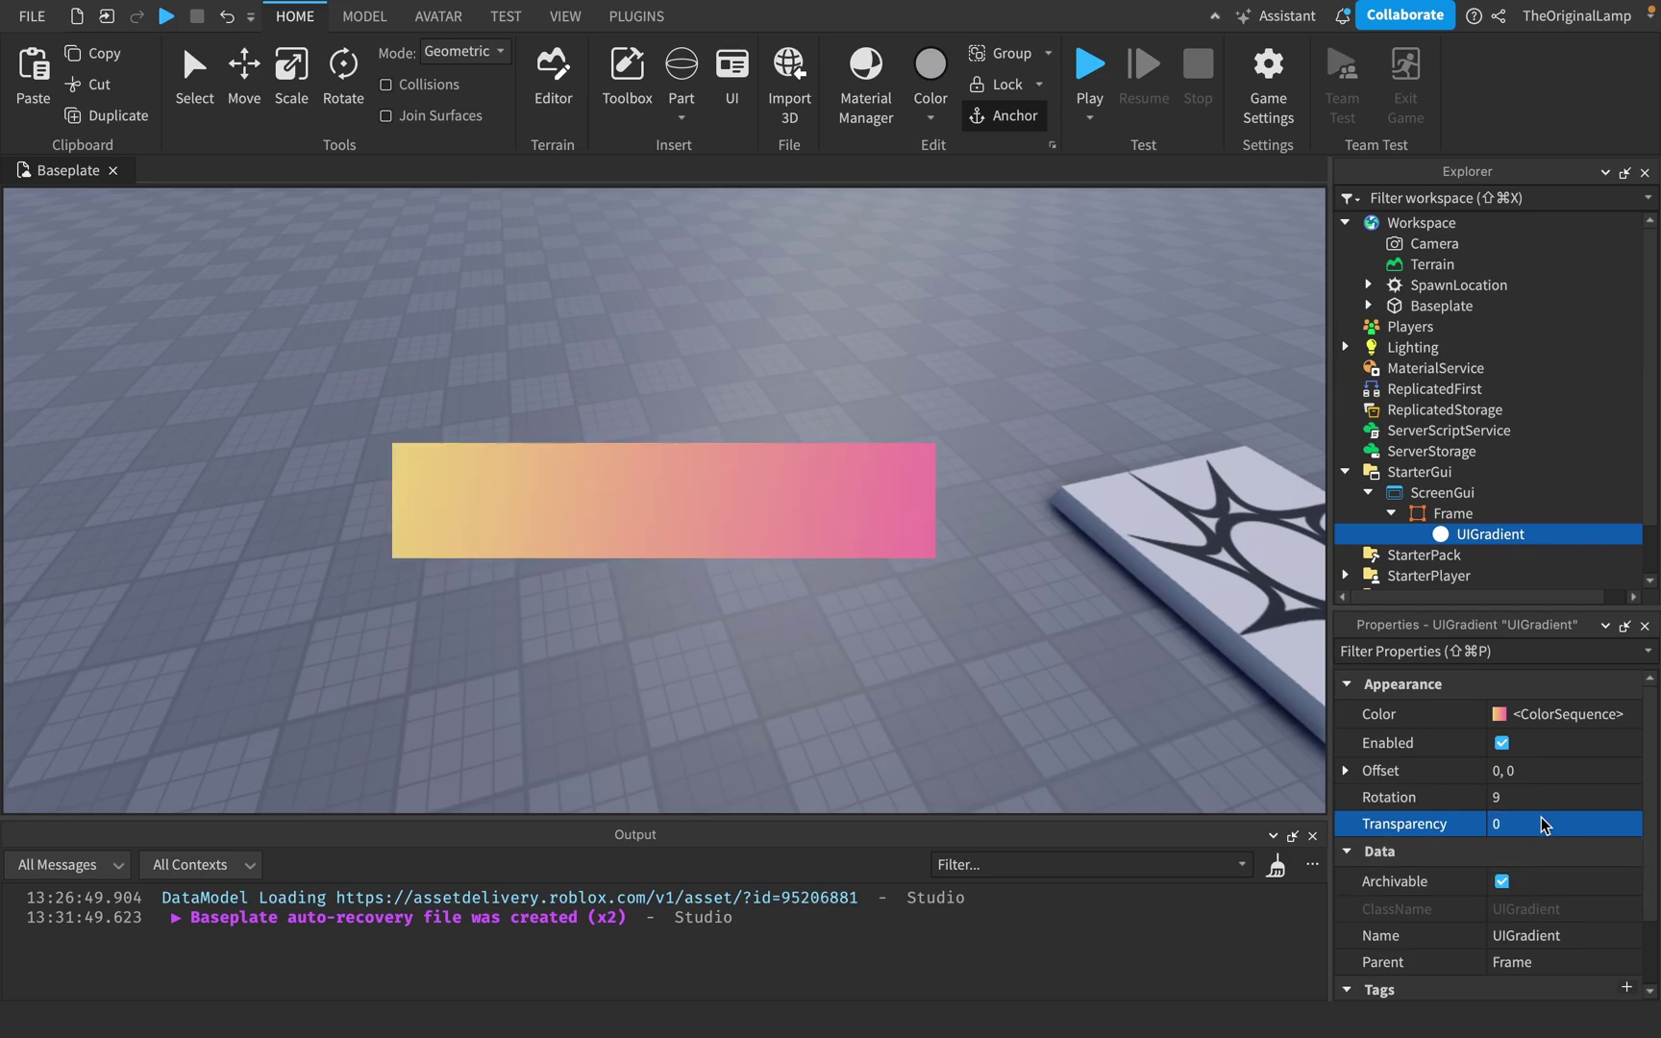
{"action": "left_click", "coordinate": [1575, 817]}
{"action": "type", "text": "1"}
{"action": "key", "text": "Return"}
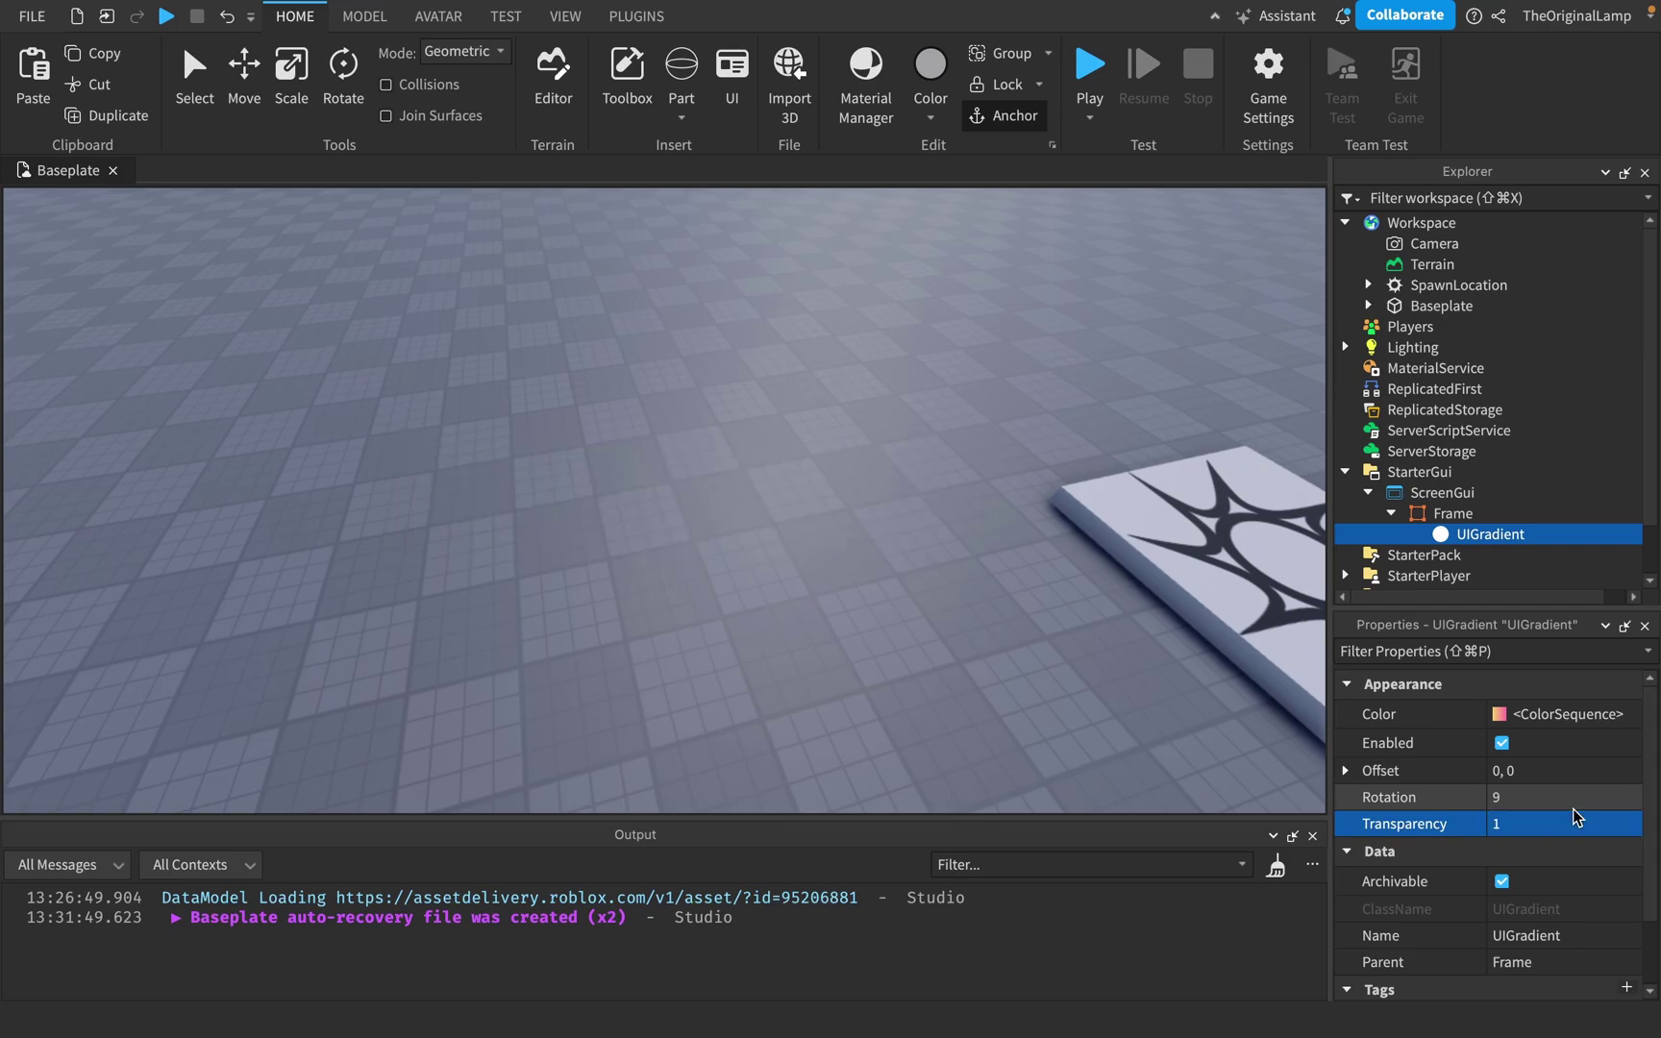
{"action": "left_click", "coordinate": [1572, 813]}
{"action": "type", "text": "0"}
{"action": "key", "text": "Return"}
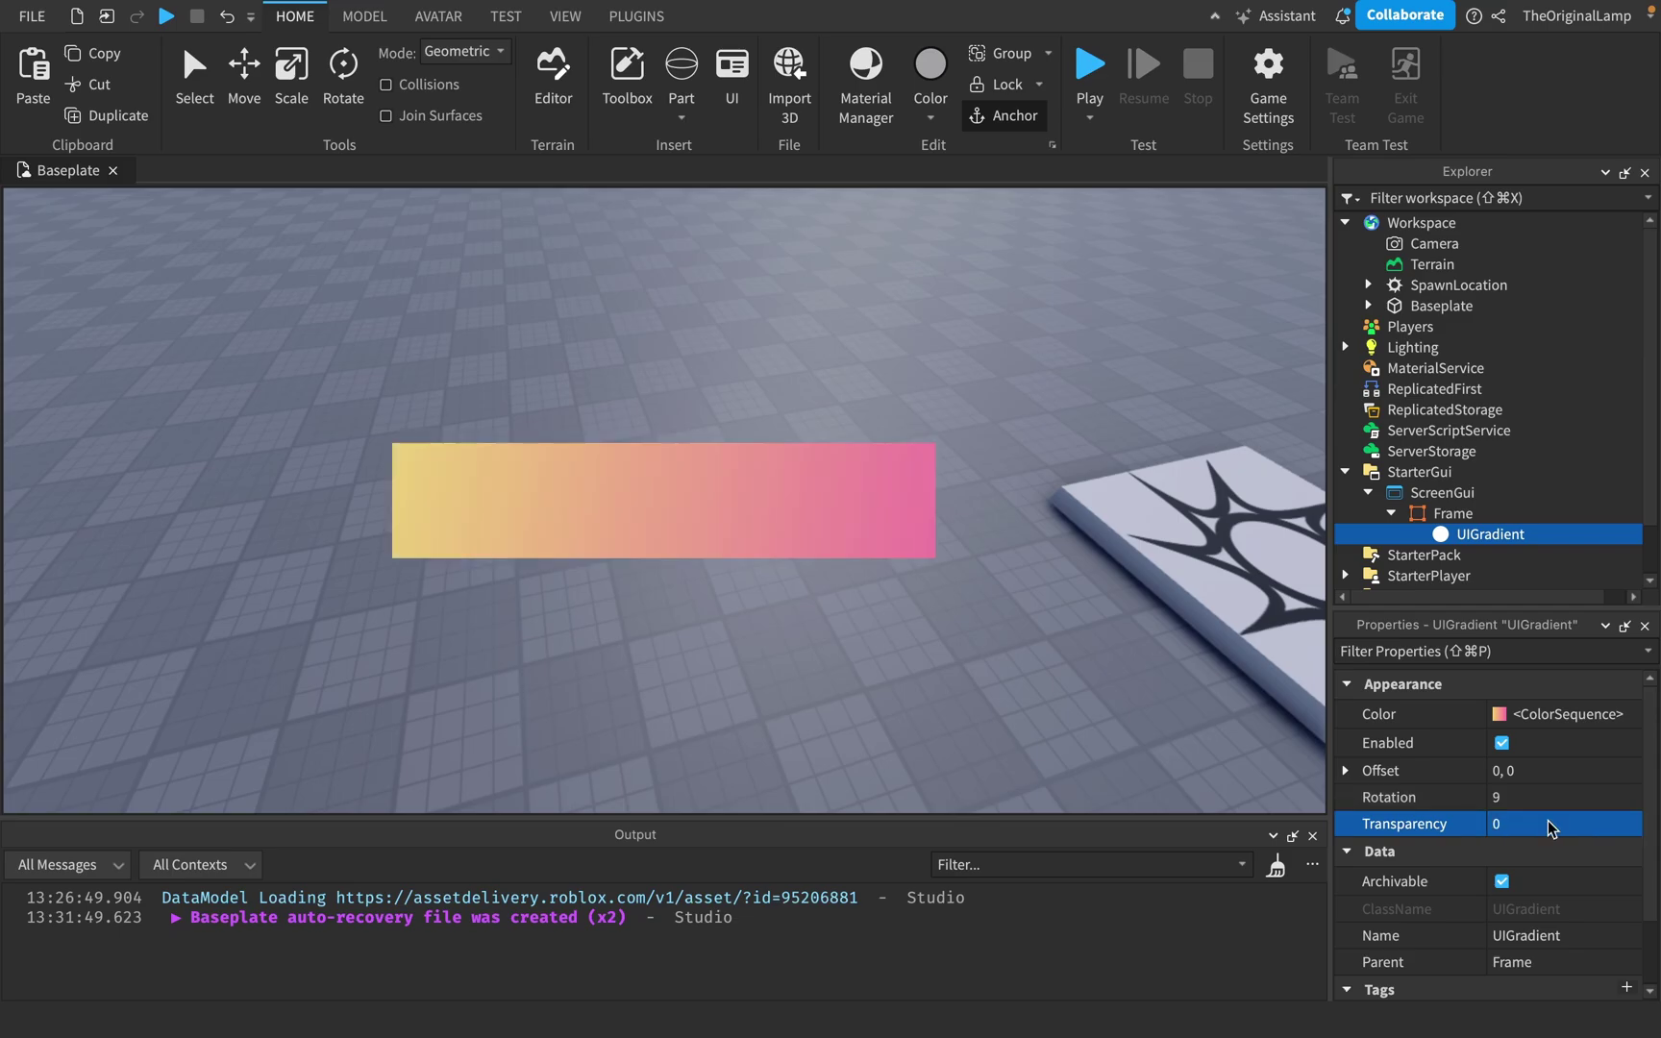
{"action": "left_click", "coordinate": [1552, 821]}
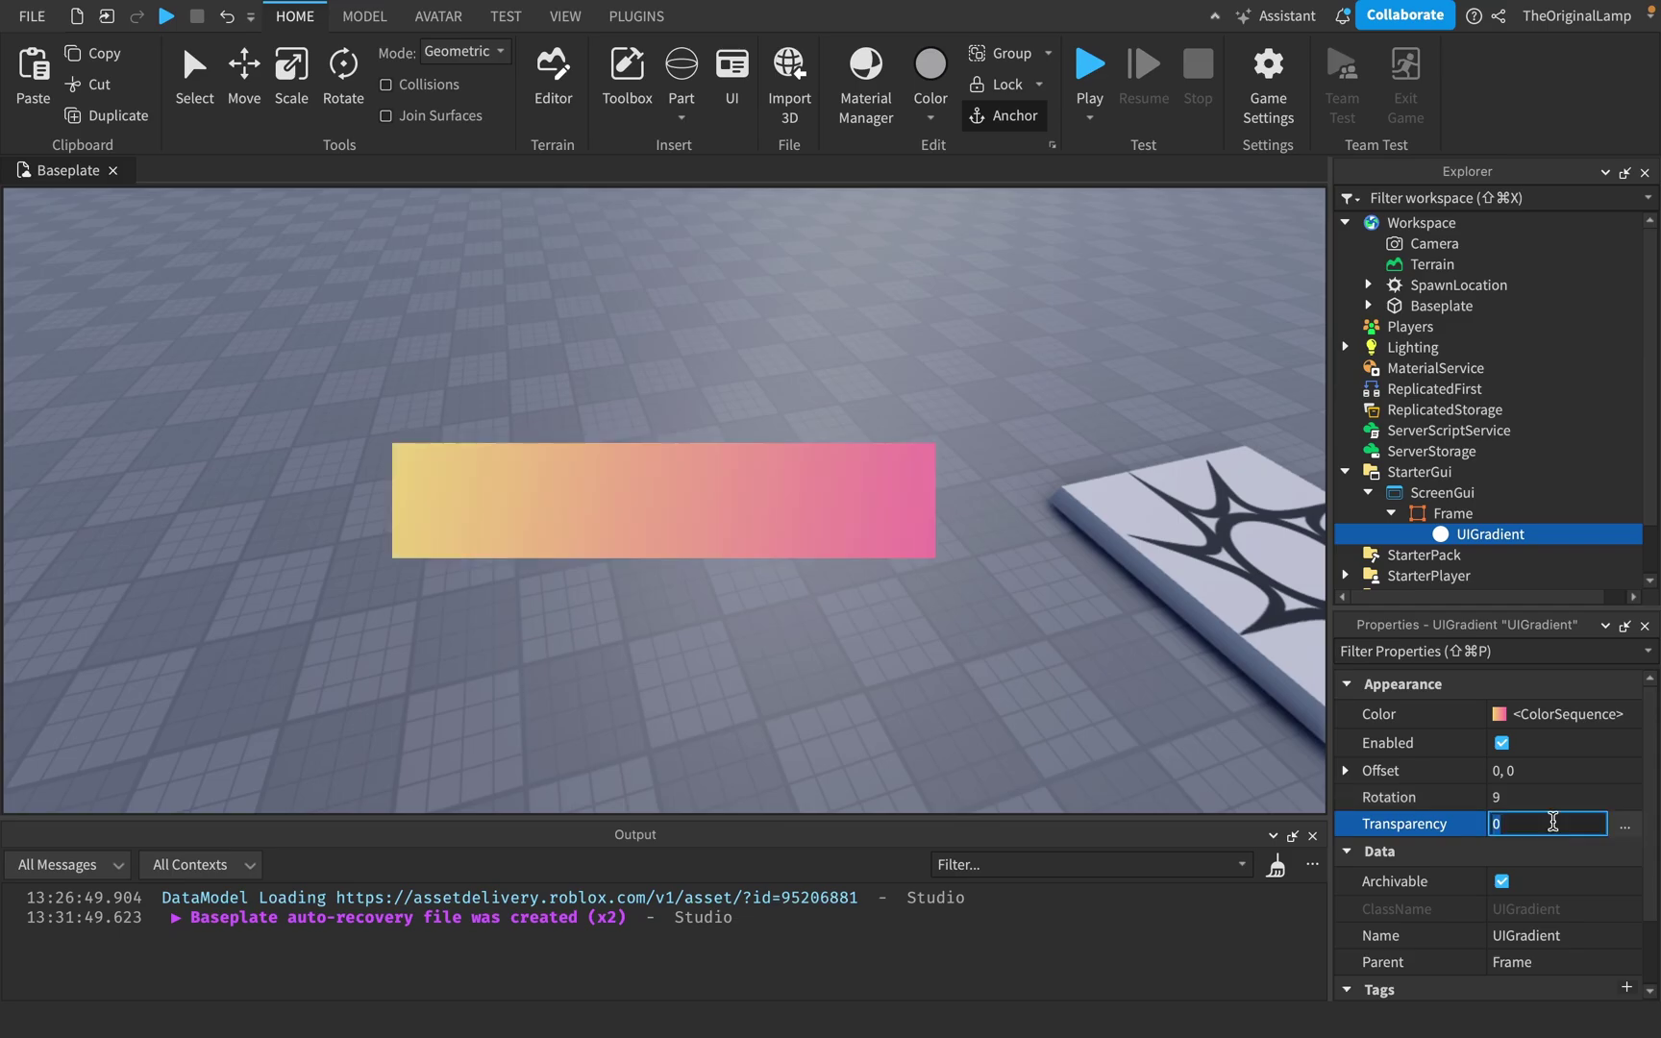
{"action": "left_click", "coordinate": [1625, 828]}
Shape the Transparency curve with keypoints at time 0.408 (value 0.488) and 0.798.
{"action": "left_click_drag", "start_coordinate": [813, 366], "coordinate": [703, 623]}
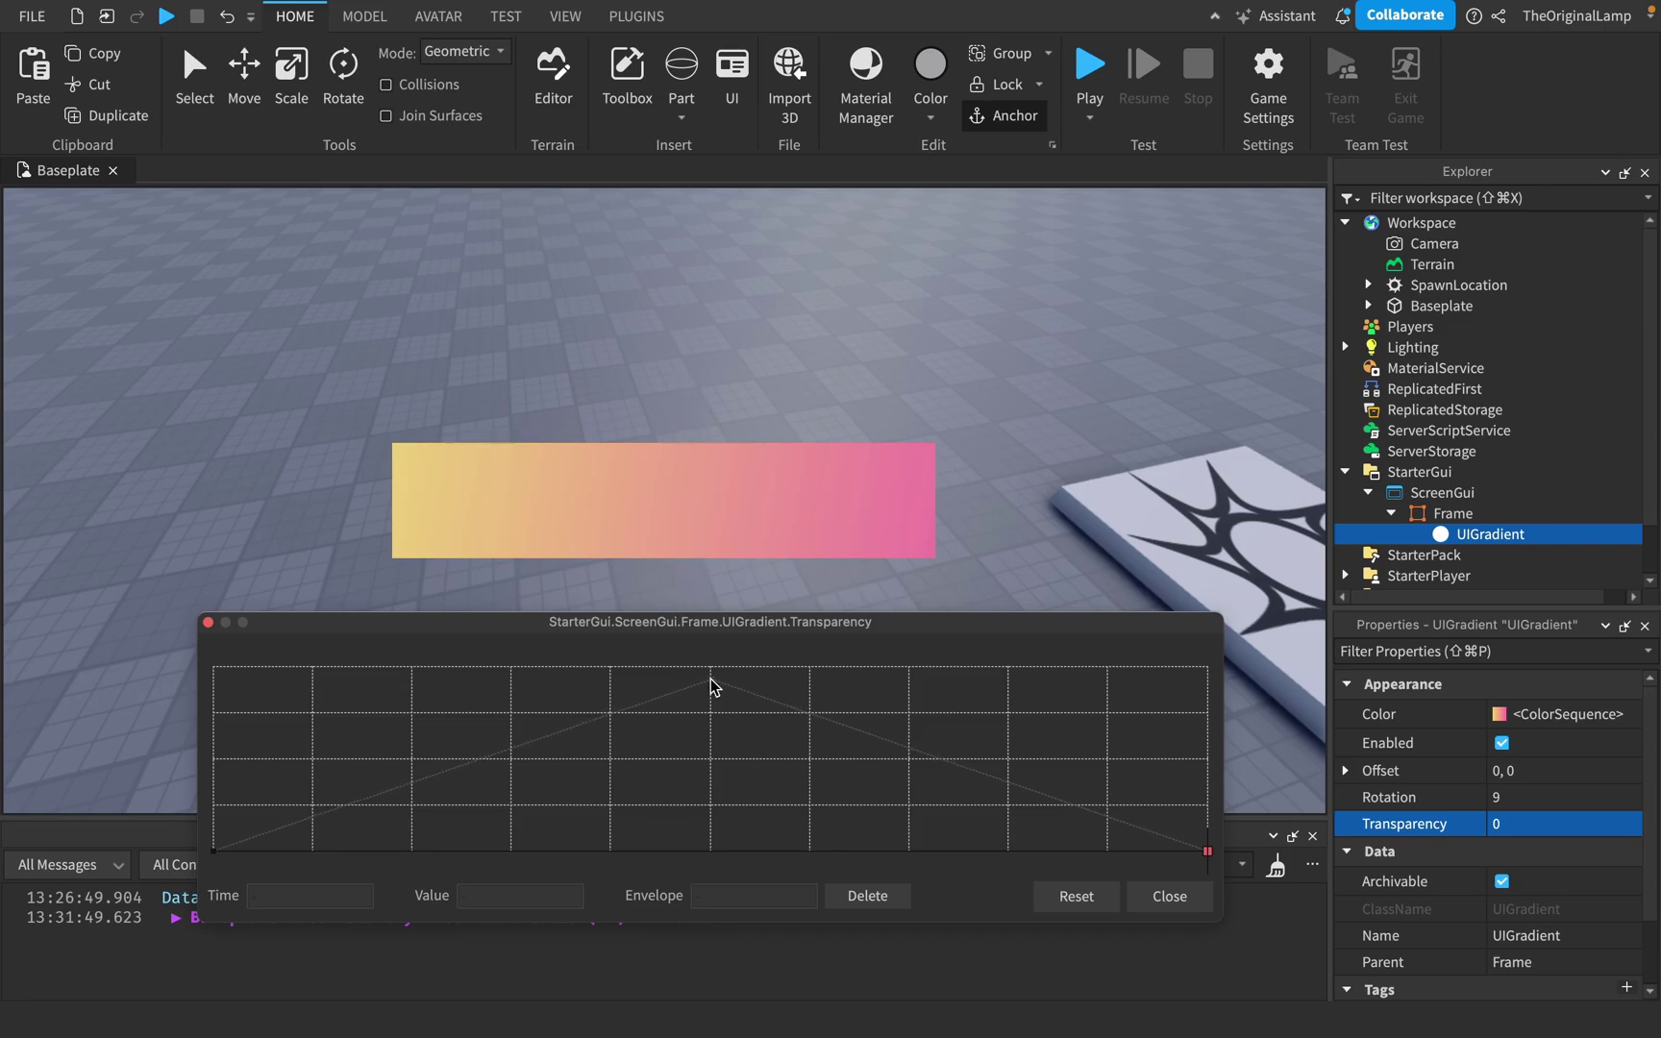
{"action": "mouse_move", "coordinate": [713, 685]}
{"action": "left_mouse_down"}
{"action": "mouse_move", "coordinate": [711, 670]}
{"action": "mouse_move", "coordinate": [712, 854]}
{"action": "mouse_move", "coordinate": [713, 819]}
{"action": "mouse_move", "coordinate": [712, 840]}
{"action": "mouse_move", "coordinate": [901, 748]}
{"action": "mouse_move", "coordinate": [1070, 751]}
{"action": "mouse_move", "coordinate": [1134, 697]}
{"action": "mouse_move", "coordinate": [738, 720]}
{"action": "mouse_move", "coordinate": [363, 667]}
{"action": "mouse_move", "coordinate": [1086, 689]}
{"action": "mouse_move", "coordinate": [665, 657]}
{"action": "mouse_move", "coordinate": [731, 670]}
{"action": "left_mouse_up"}
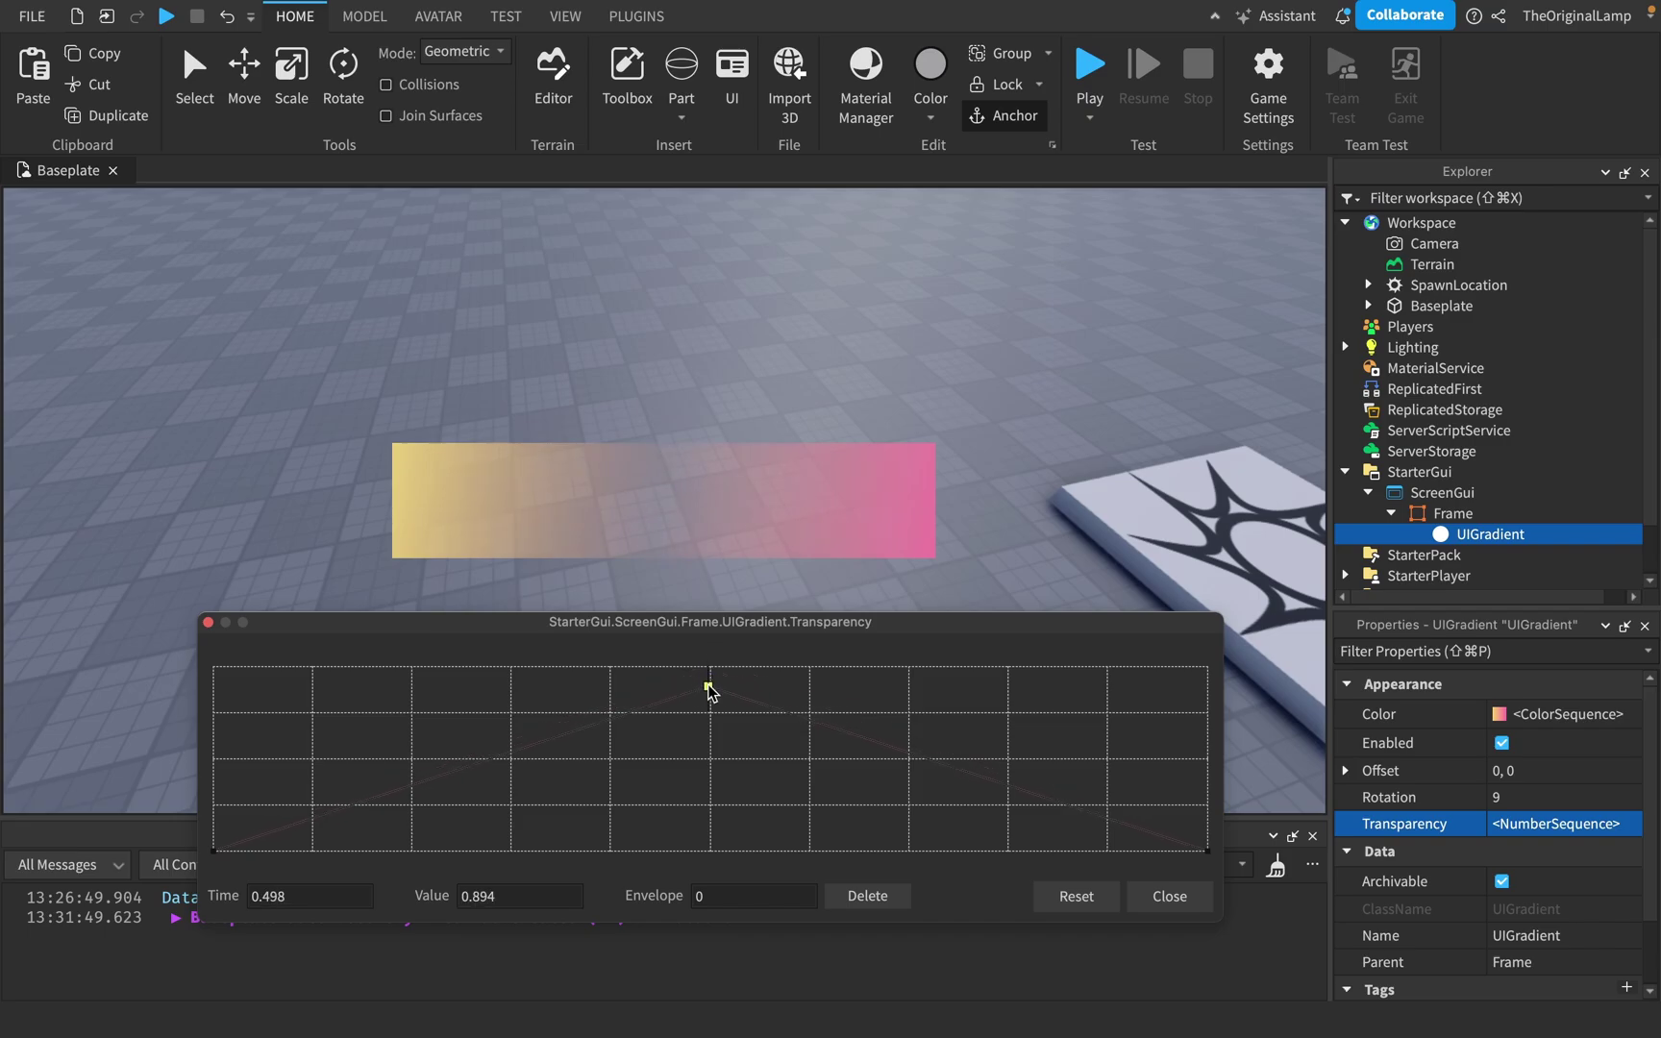
{"action": "mouse_move", "coordinate": [709, 690]}
{"action": "left_mouse_down"}
{"action": "mouse_move", "coordinate": [705, 654]}
{"action": "mouse_move", "coordinate": [738, 670]}
{"action": "mouse_move", "coordinate": [715, 668]}
{"action": "left_mouse_up"}
{"action": "left_click_drag", "start_coordinate": [705, 670], "coordinate": [714, 781]}
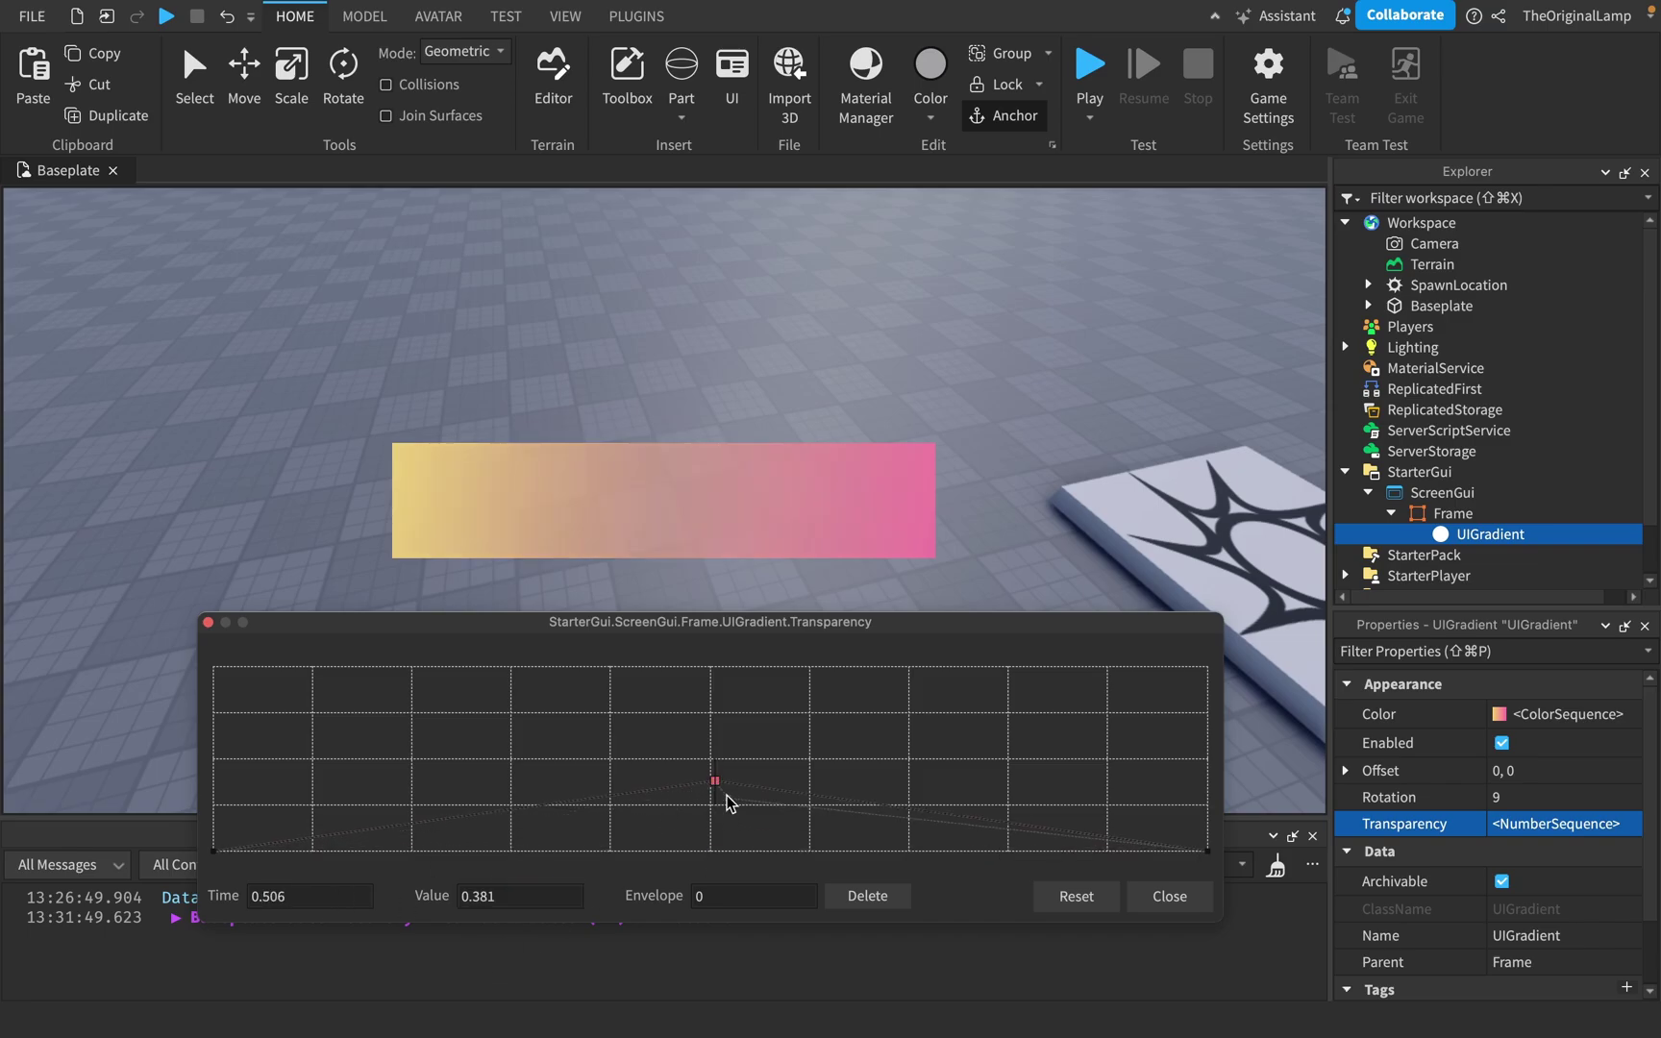
{"action": "left_click_drag", "start_coordinate": [719, 780], "coordinate": [632, 759]}
{"action": "left_click", "coordinate": [817, 766]}
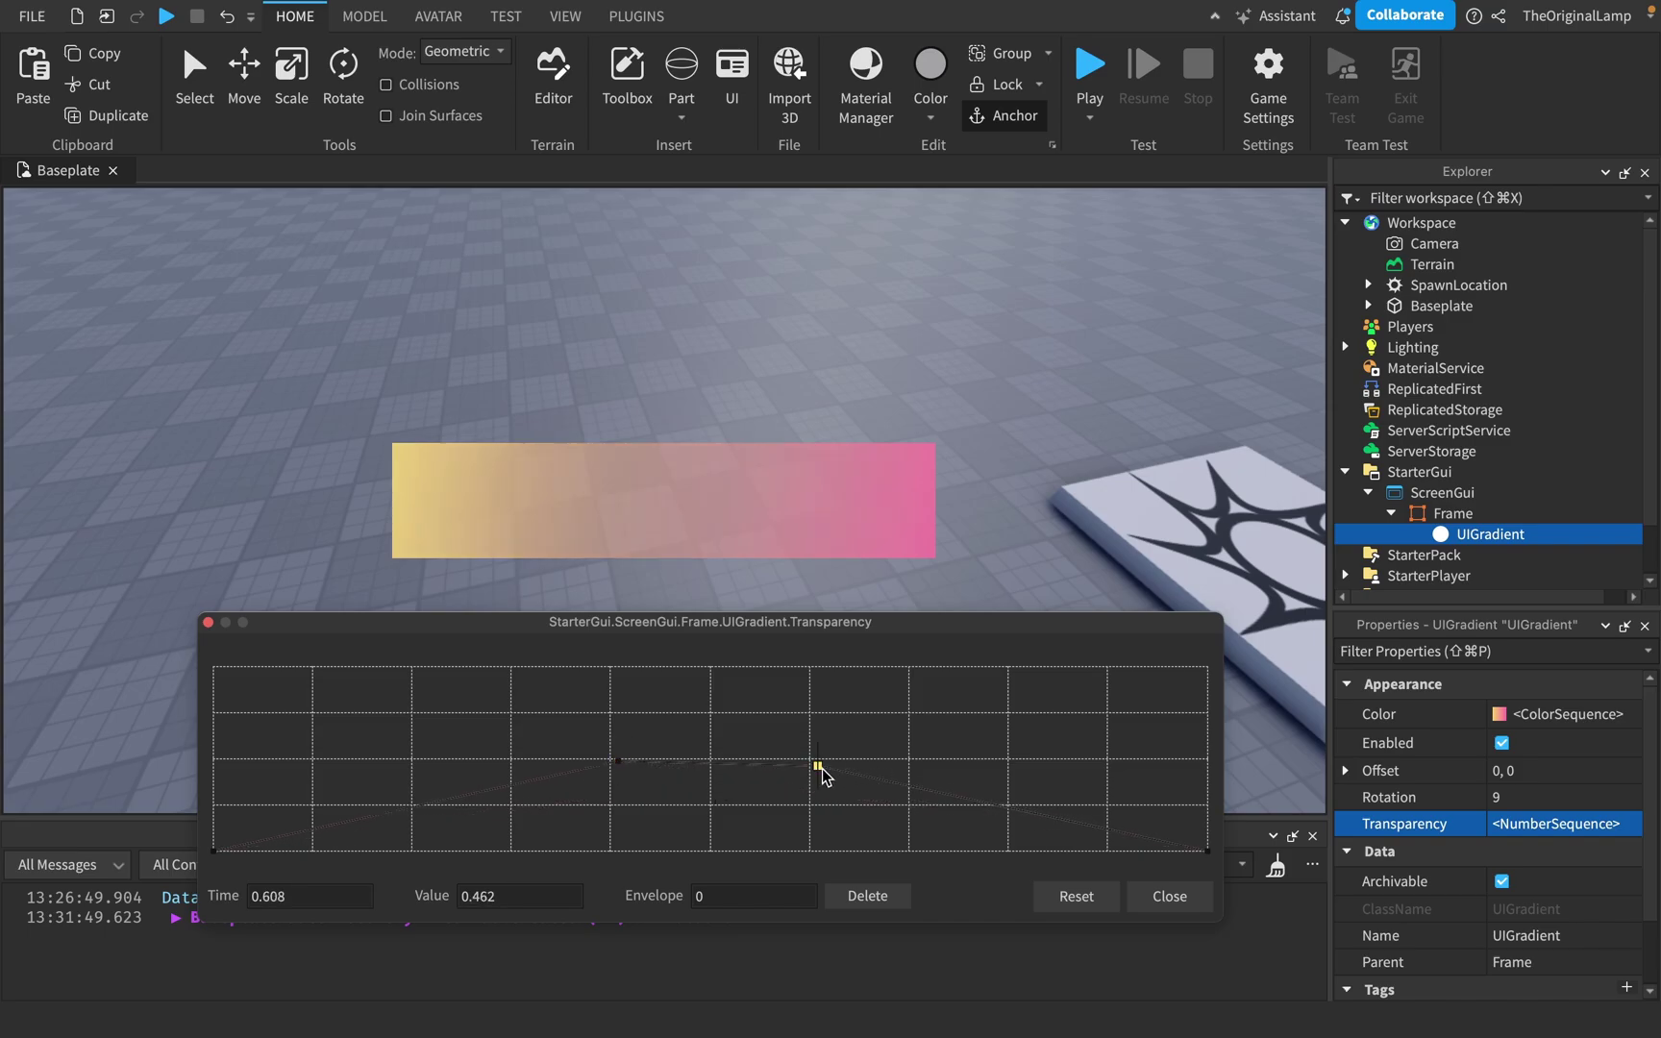
{"action": "left_click_drag", "start_coordinate": [817, 766], "coordinate": [1006, 759]}
Delete the UIGradient, then undo to restore it.
{"action": "key", "text": "Delete"}
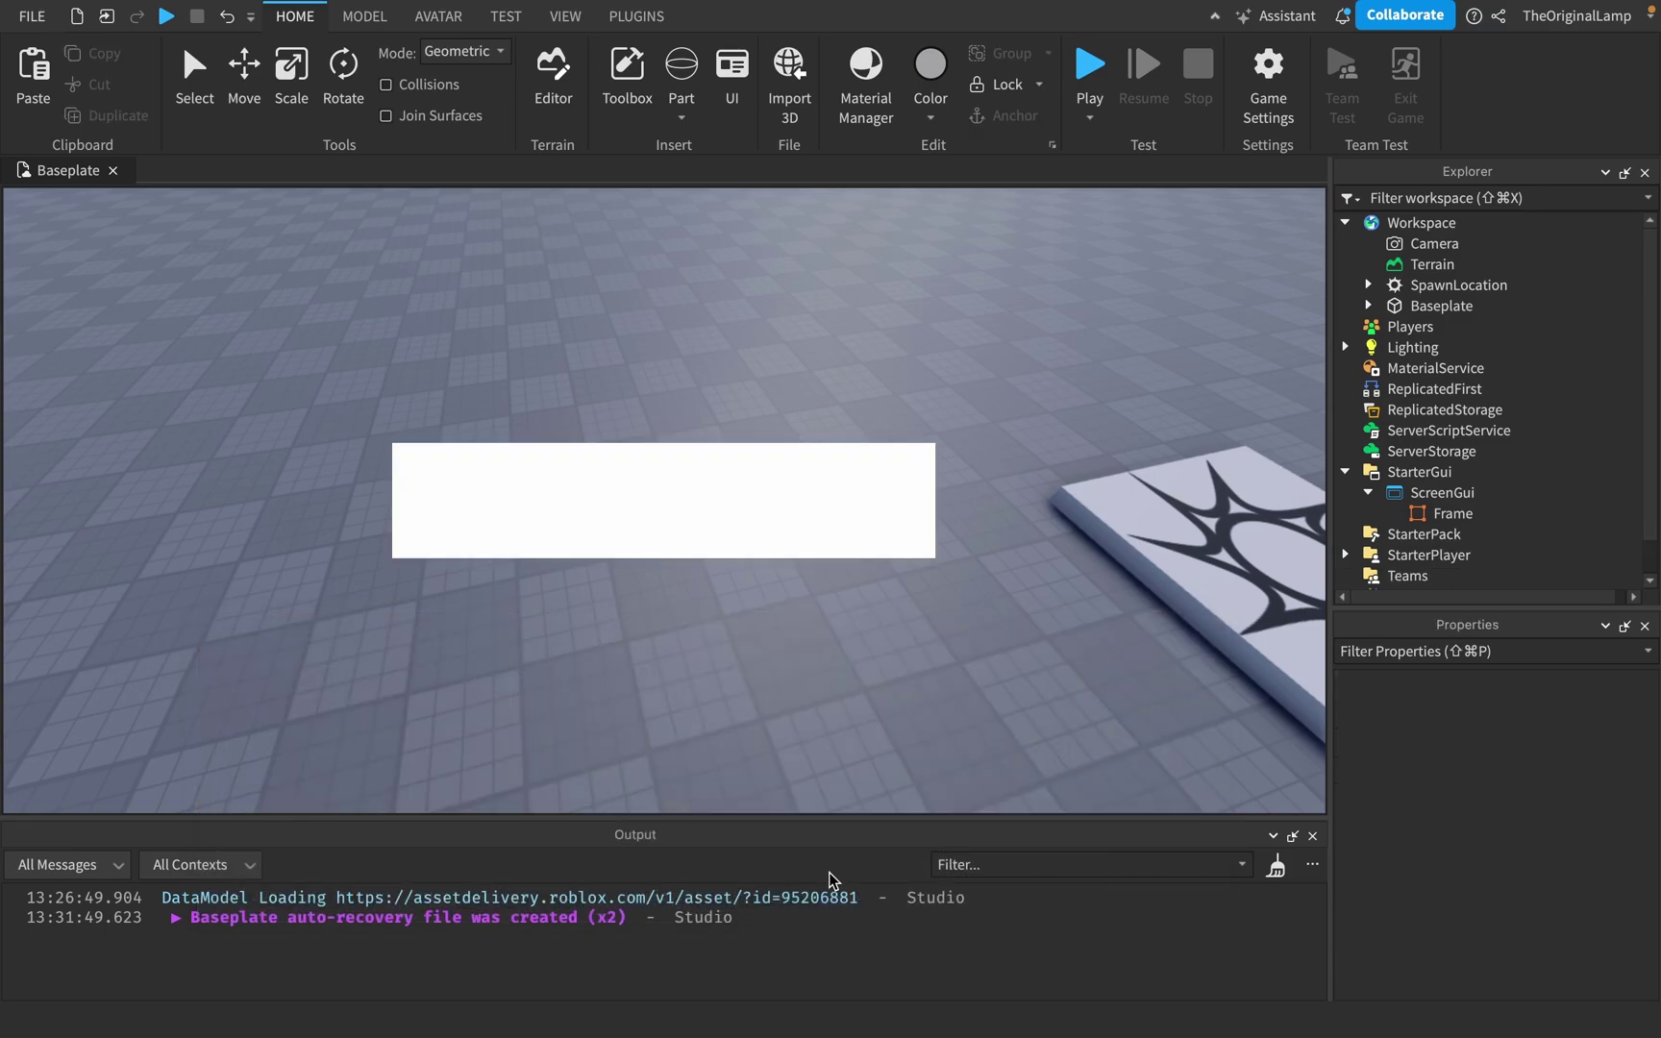
{"action": "left_click", "coordinate": [1441, 513]}
{"action": "key", "text": "super+z"}
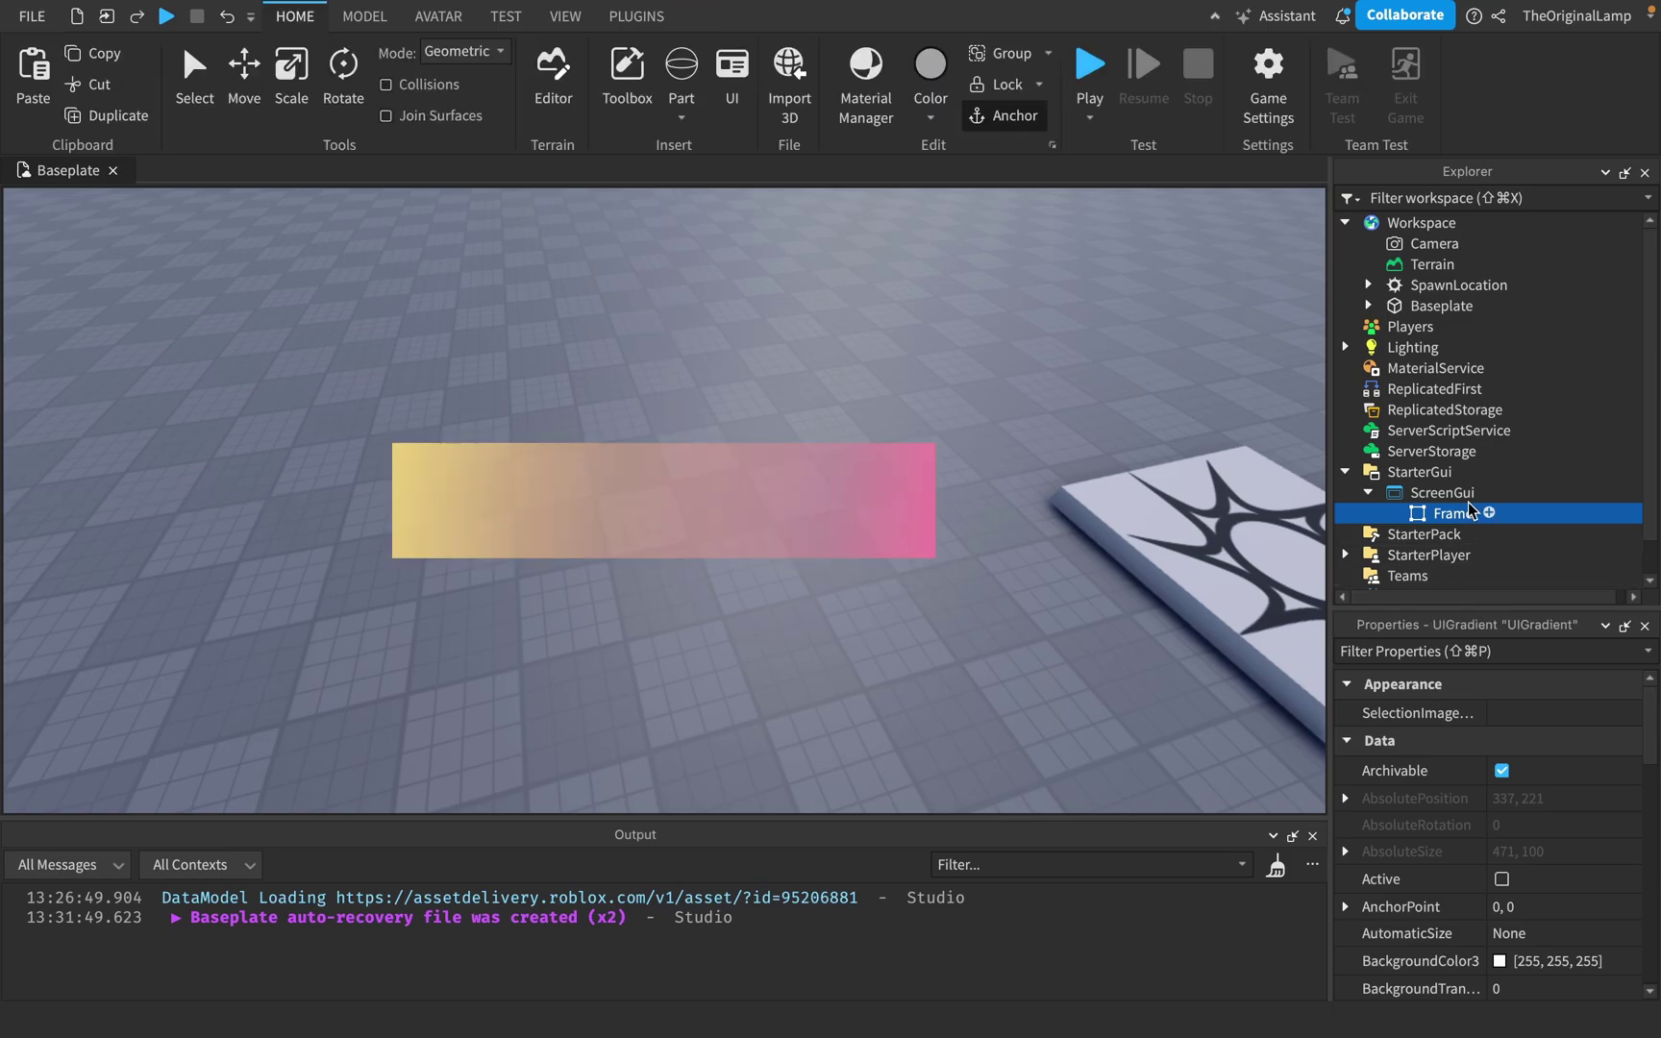
Move the middle Transparency keypoint to time 0.505, value 0.962 and close the editor.
{"action": "left_click", "coordinate": [1543, 824]}
{"action": "left_click", "coordinate": [1625, 823]}
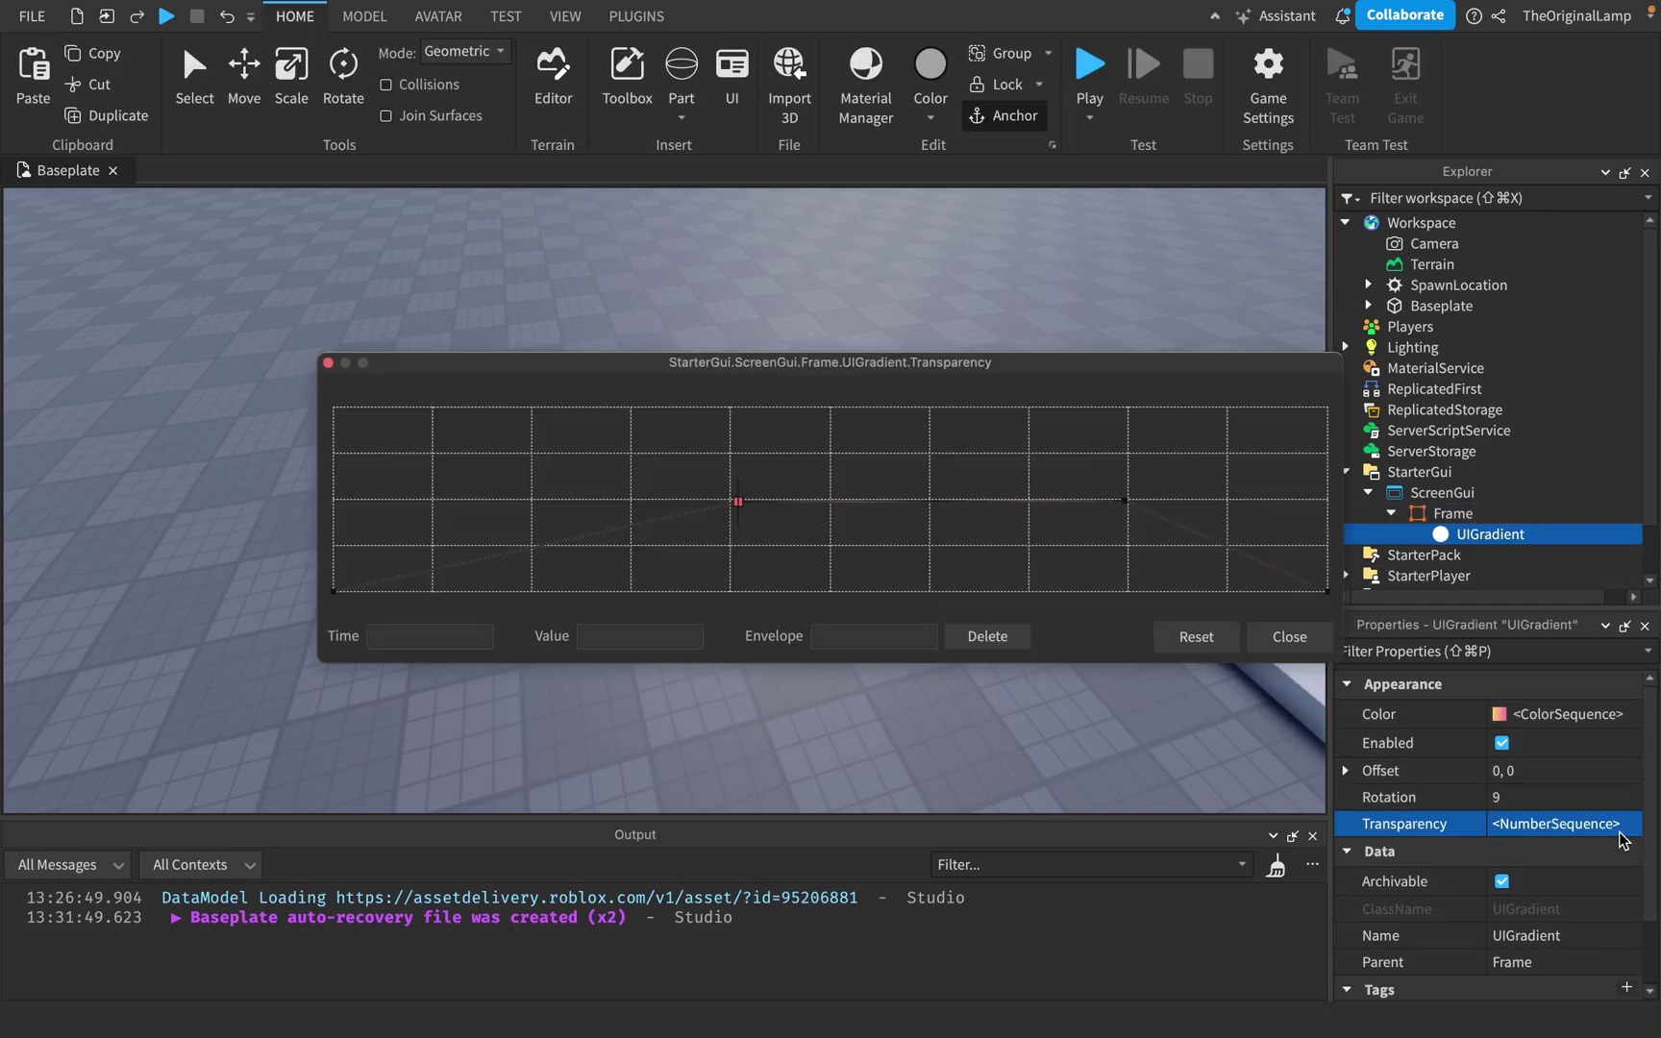
{"action": "left_click_drag", "start_coordinate": [737, 501], "coordinate": [873, 472]}
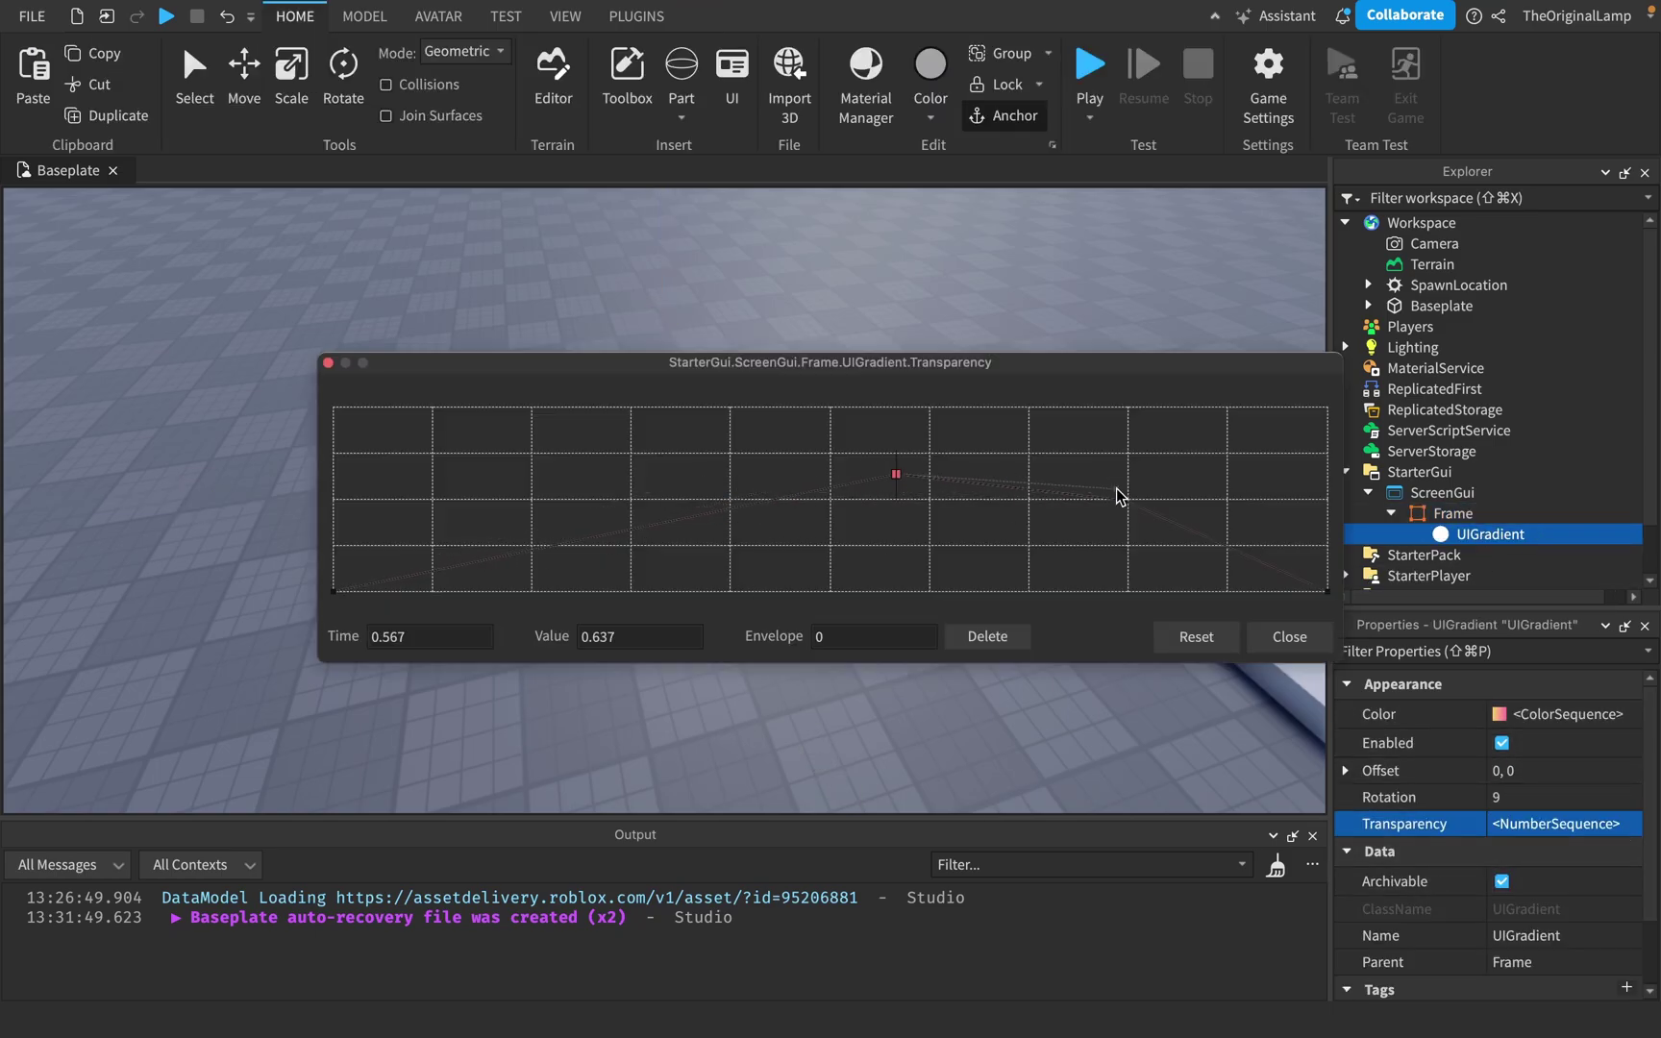
{"action": "left_click", "coordinate": [1117, 498]}
{"action": "left_click", "coordinate": [980, 636]}
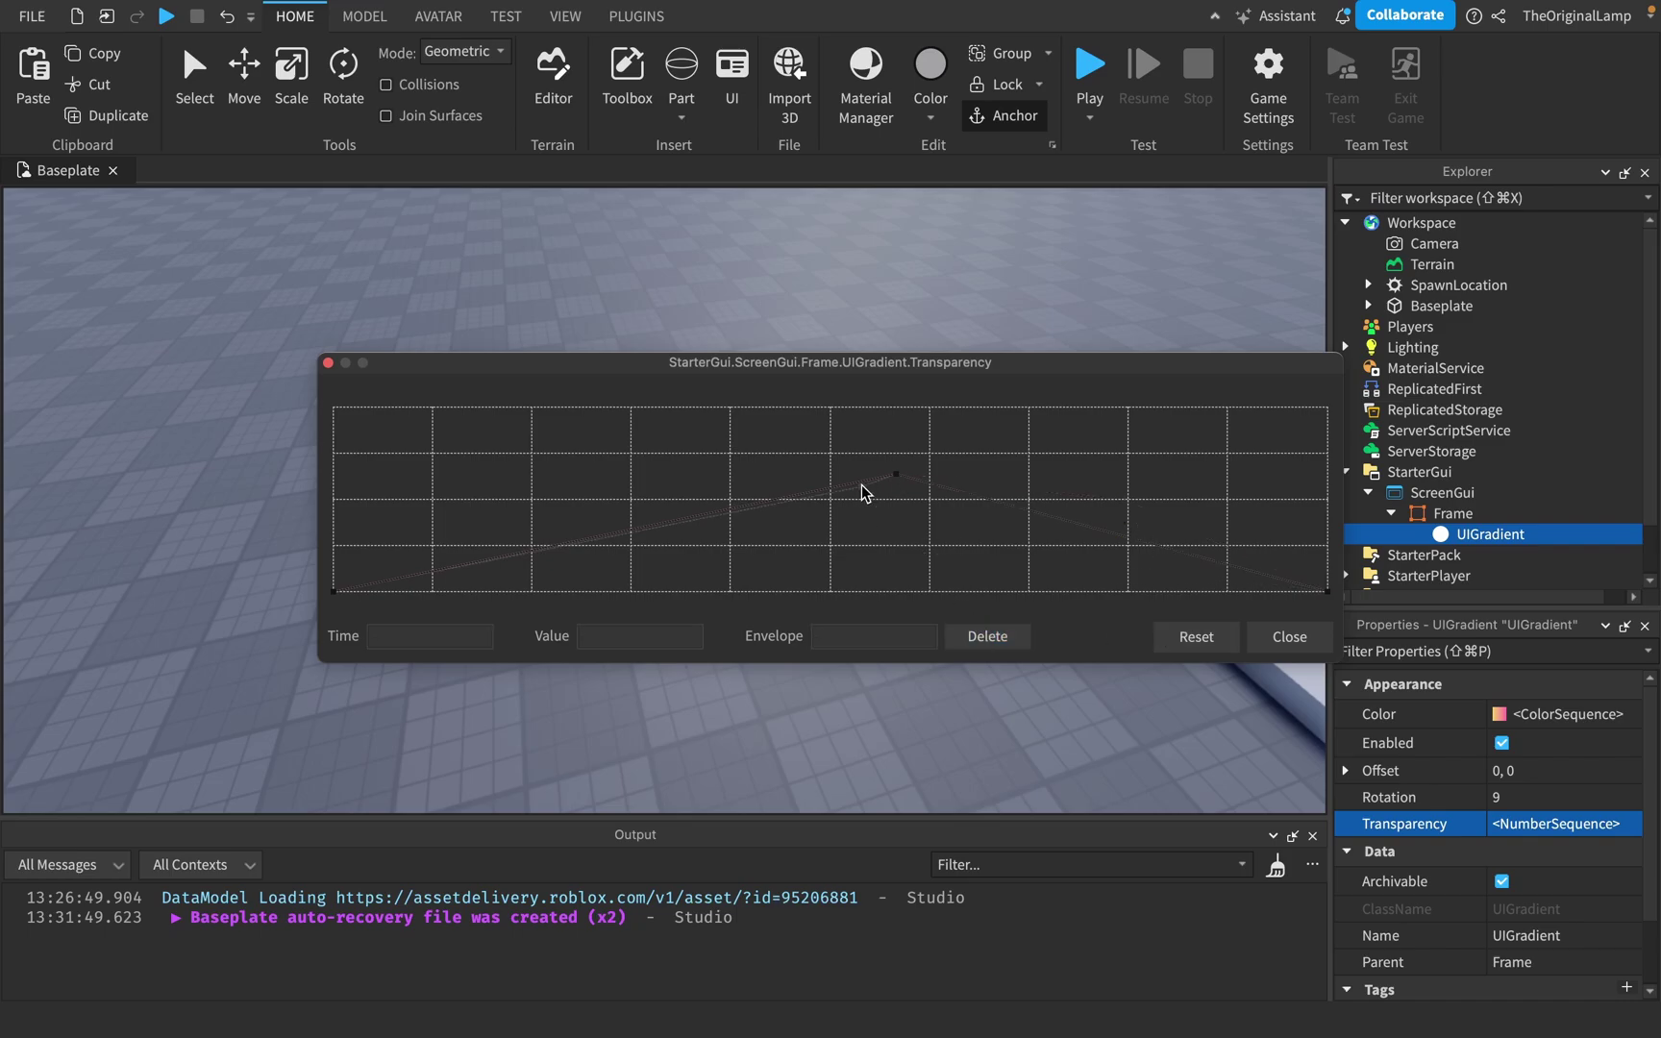
{"action": "left_click_drag", "start_coordinate": [896, 474], "coordinate": [833, 414]}
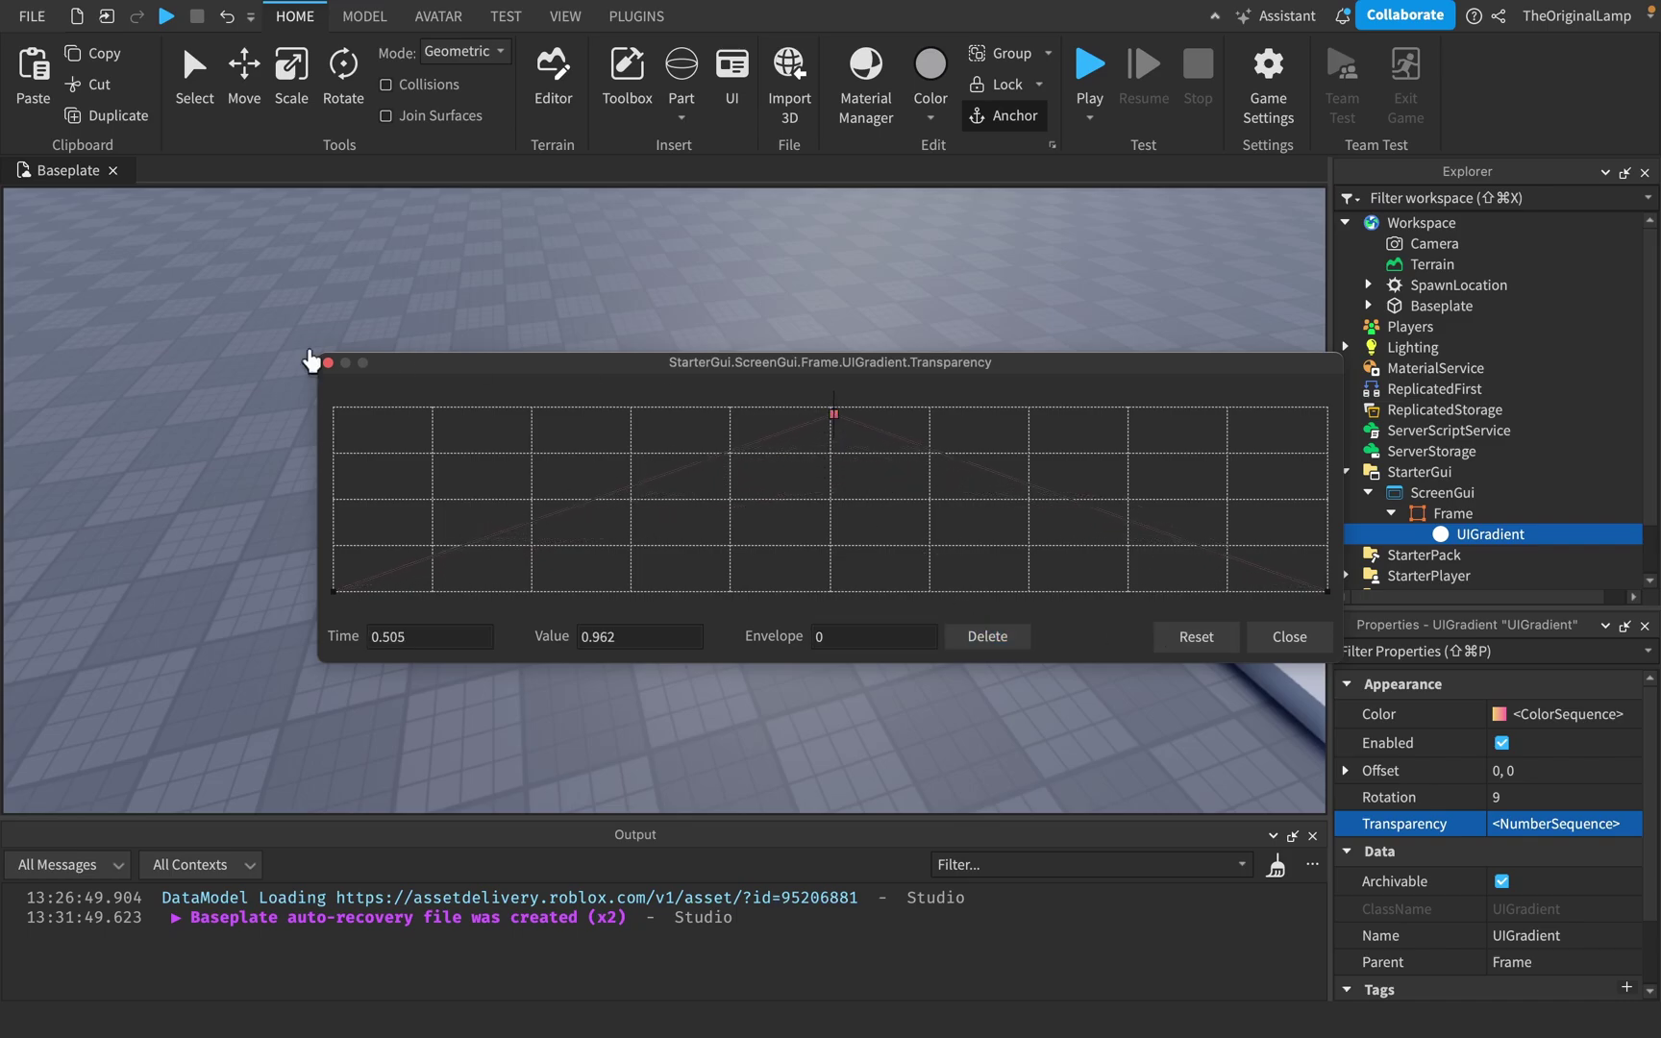
{"action": "left_click", "coordinate": [328, 362]}
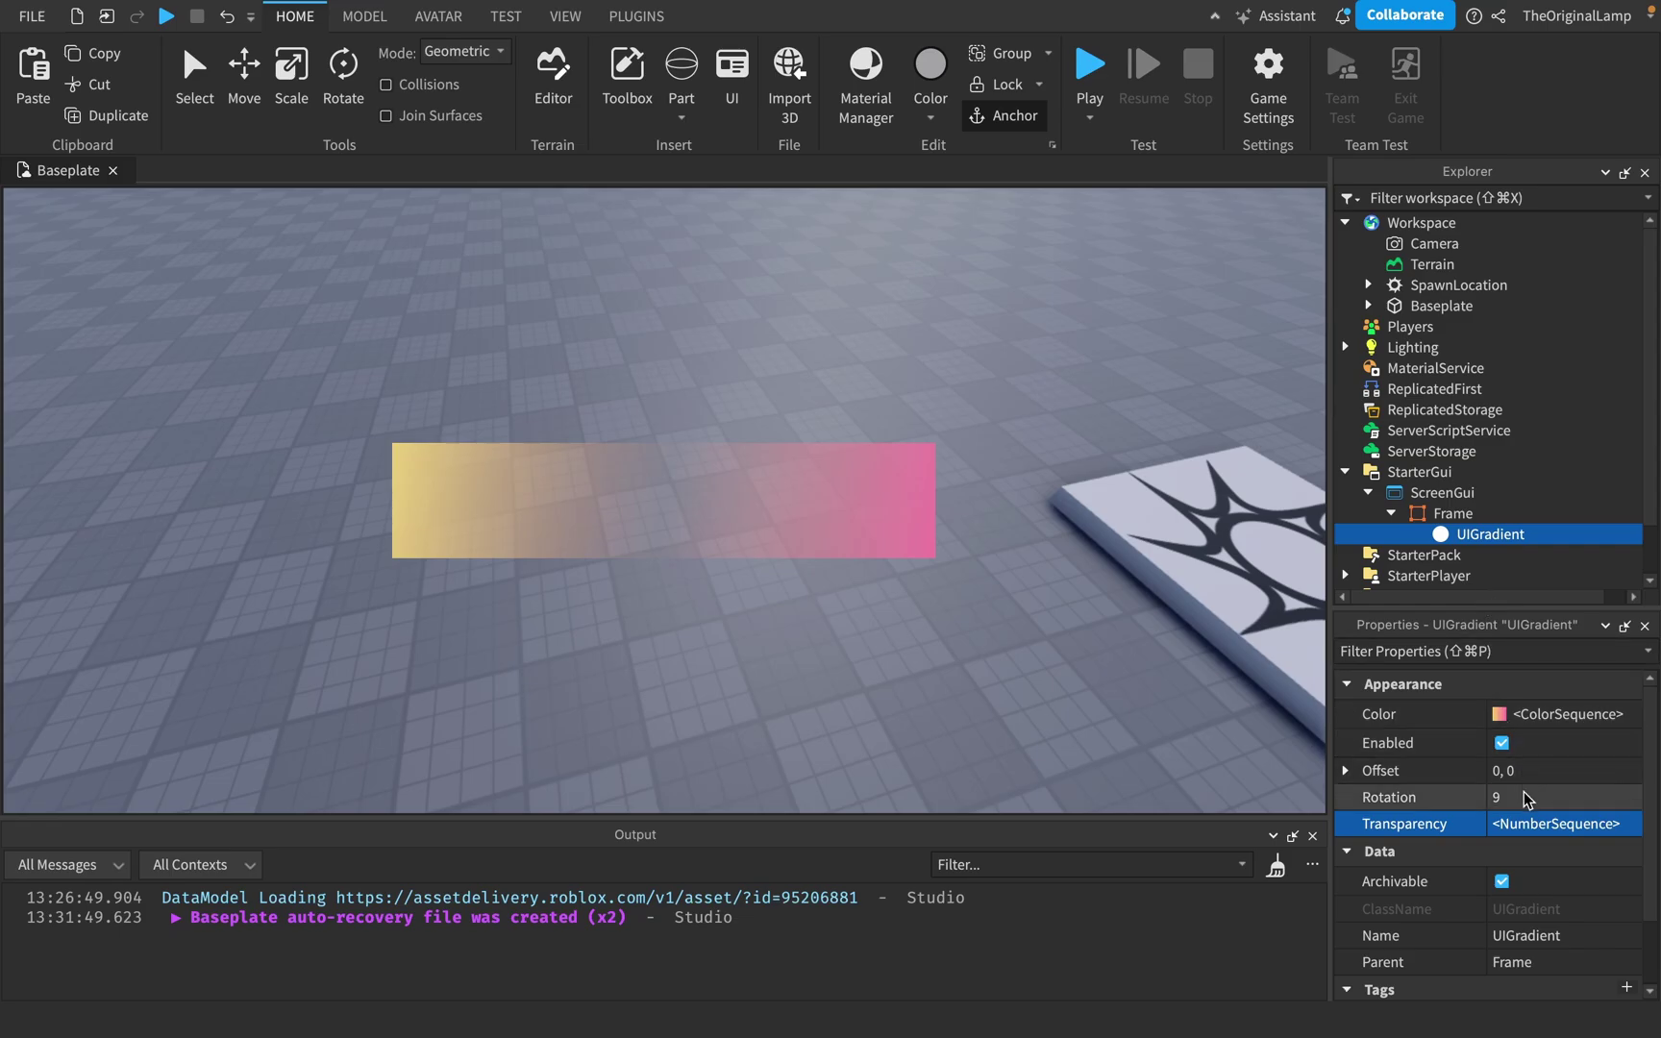
Drag the UIGradient Rotation to 180 for pink left, yellow right; then expand and collapse Offset.
{"action": "left_click", "coordinate": [1523, 797]}
{"action": "left_click_drag", "start_coordinate": [1581, 800], "coordinate": [1638, 799]}
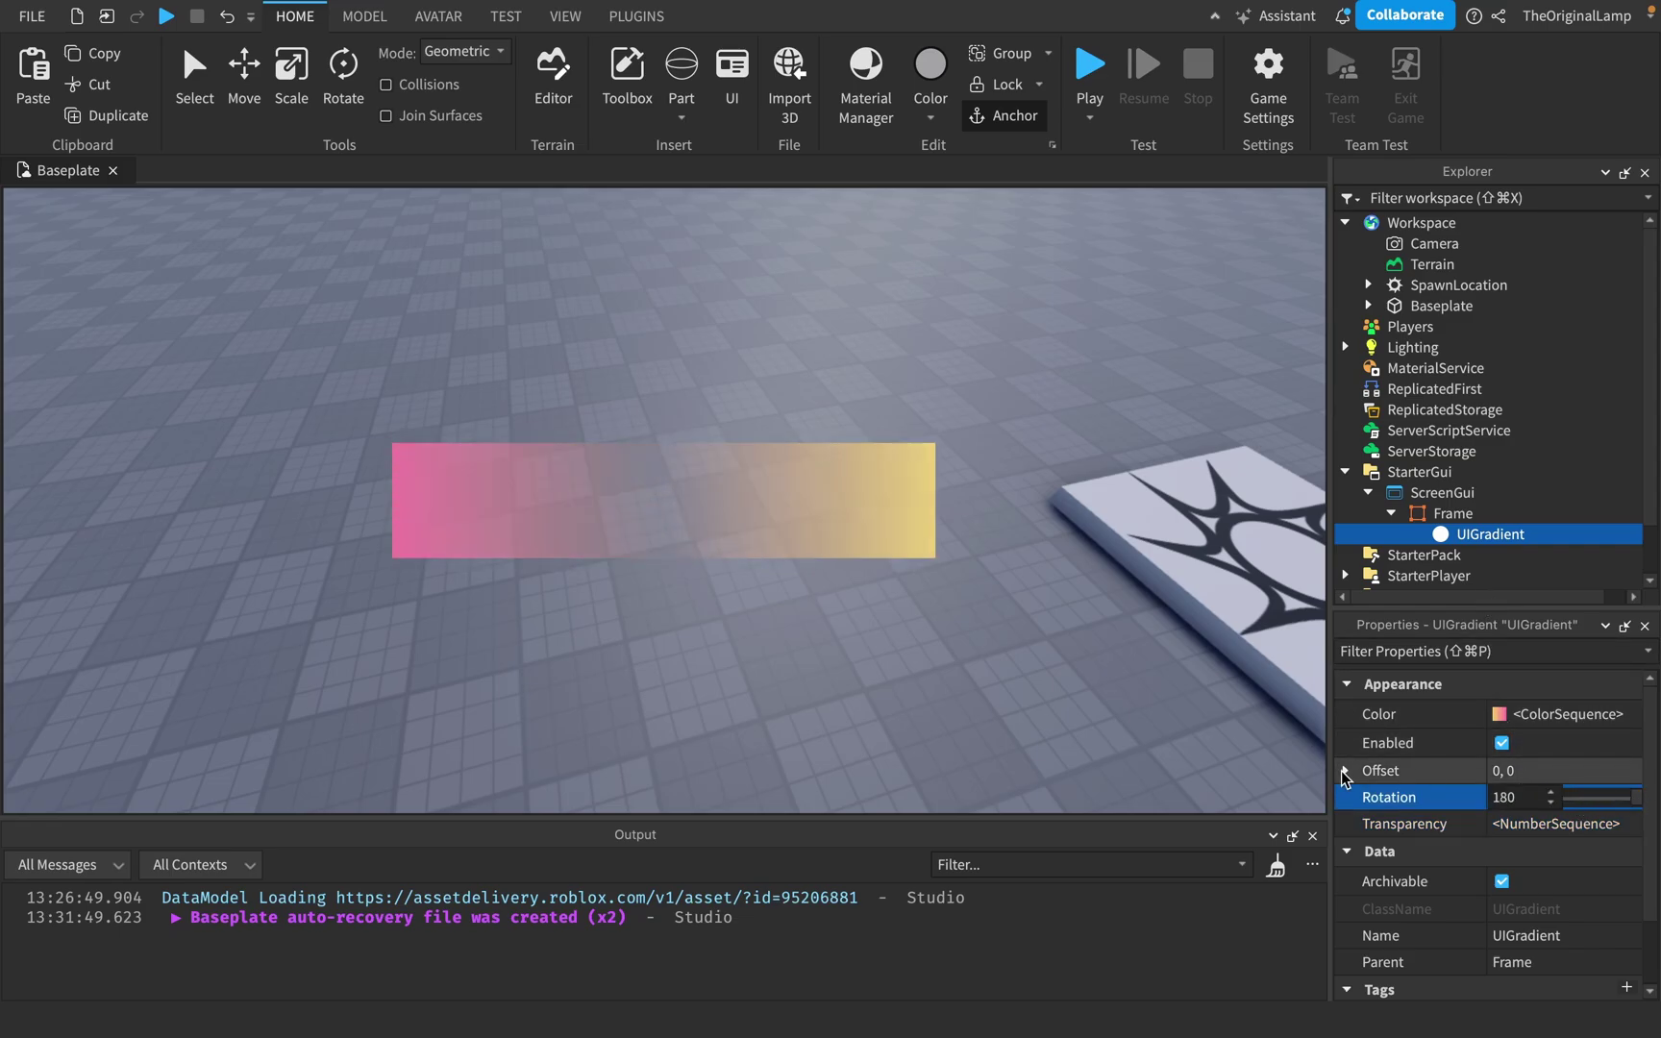
{"action": "left_click", "coordinate": [1345, 772]}
{"action": "left_click", "coordinate": [1575, 796]}
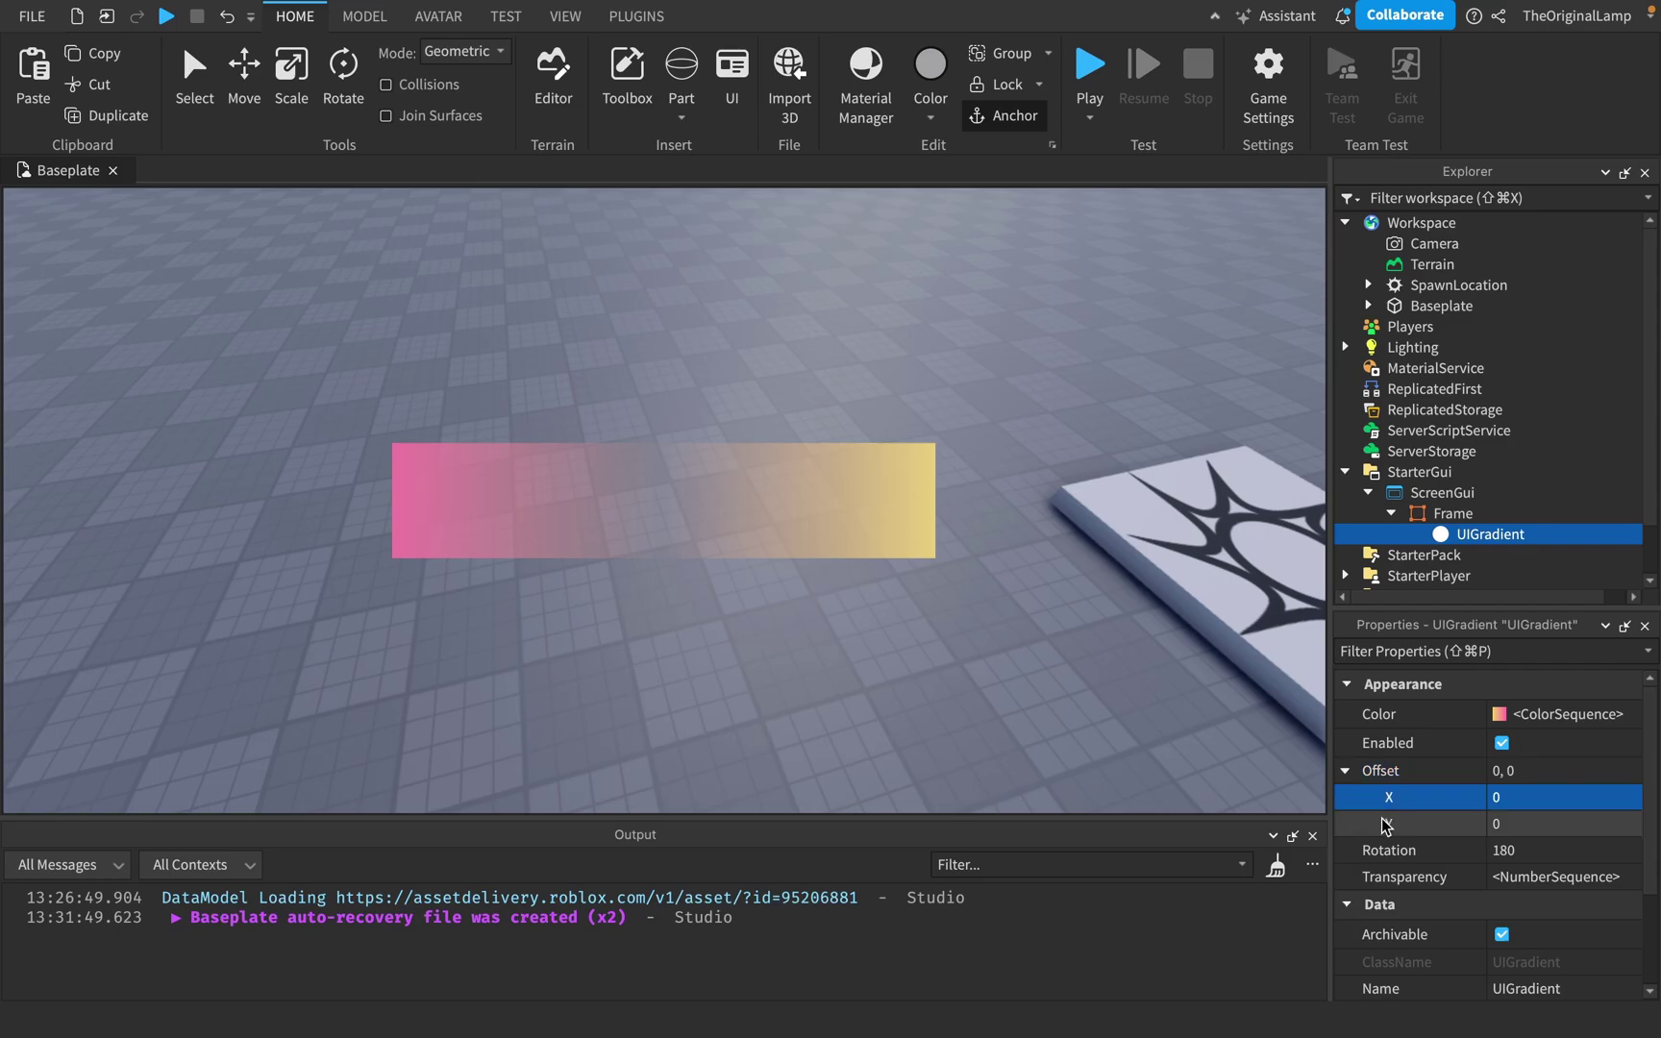
{"action": "left_click", "coordinate": [1347, 772]}
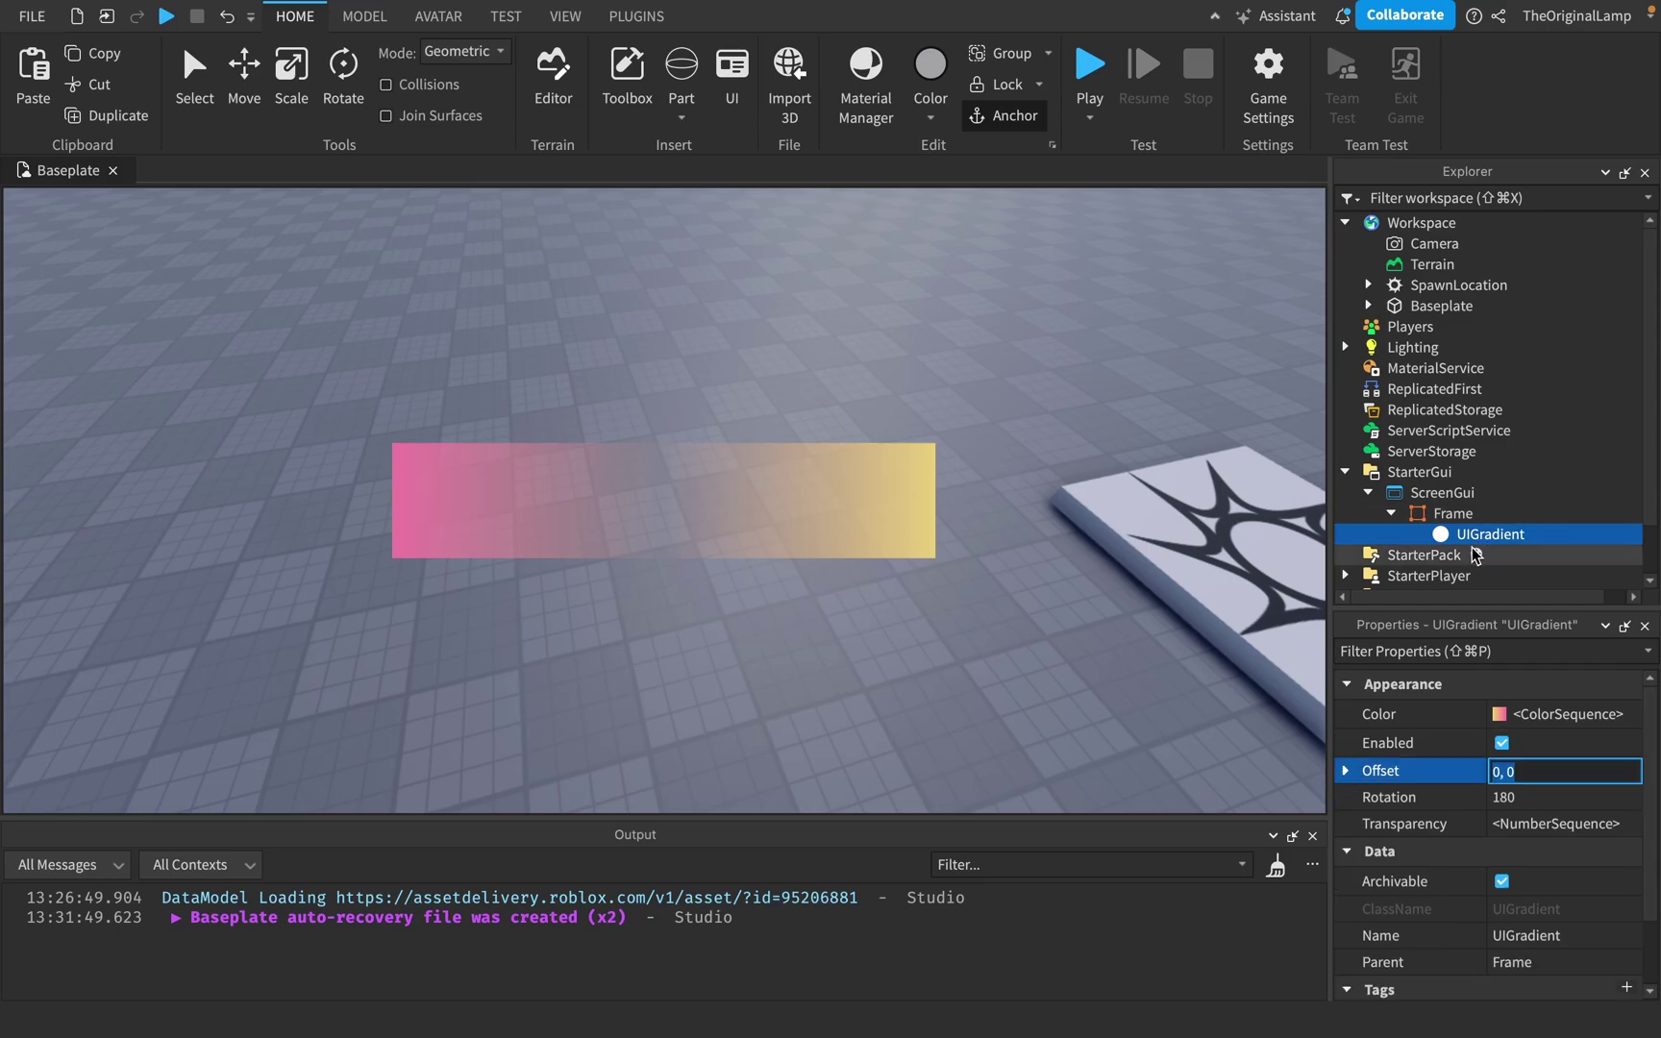